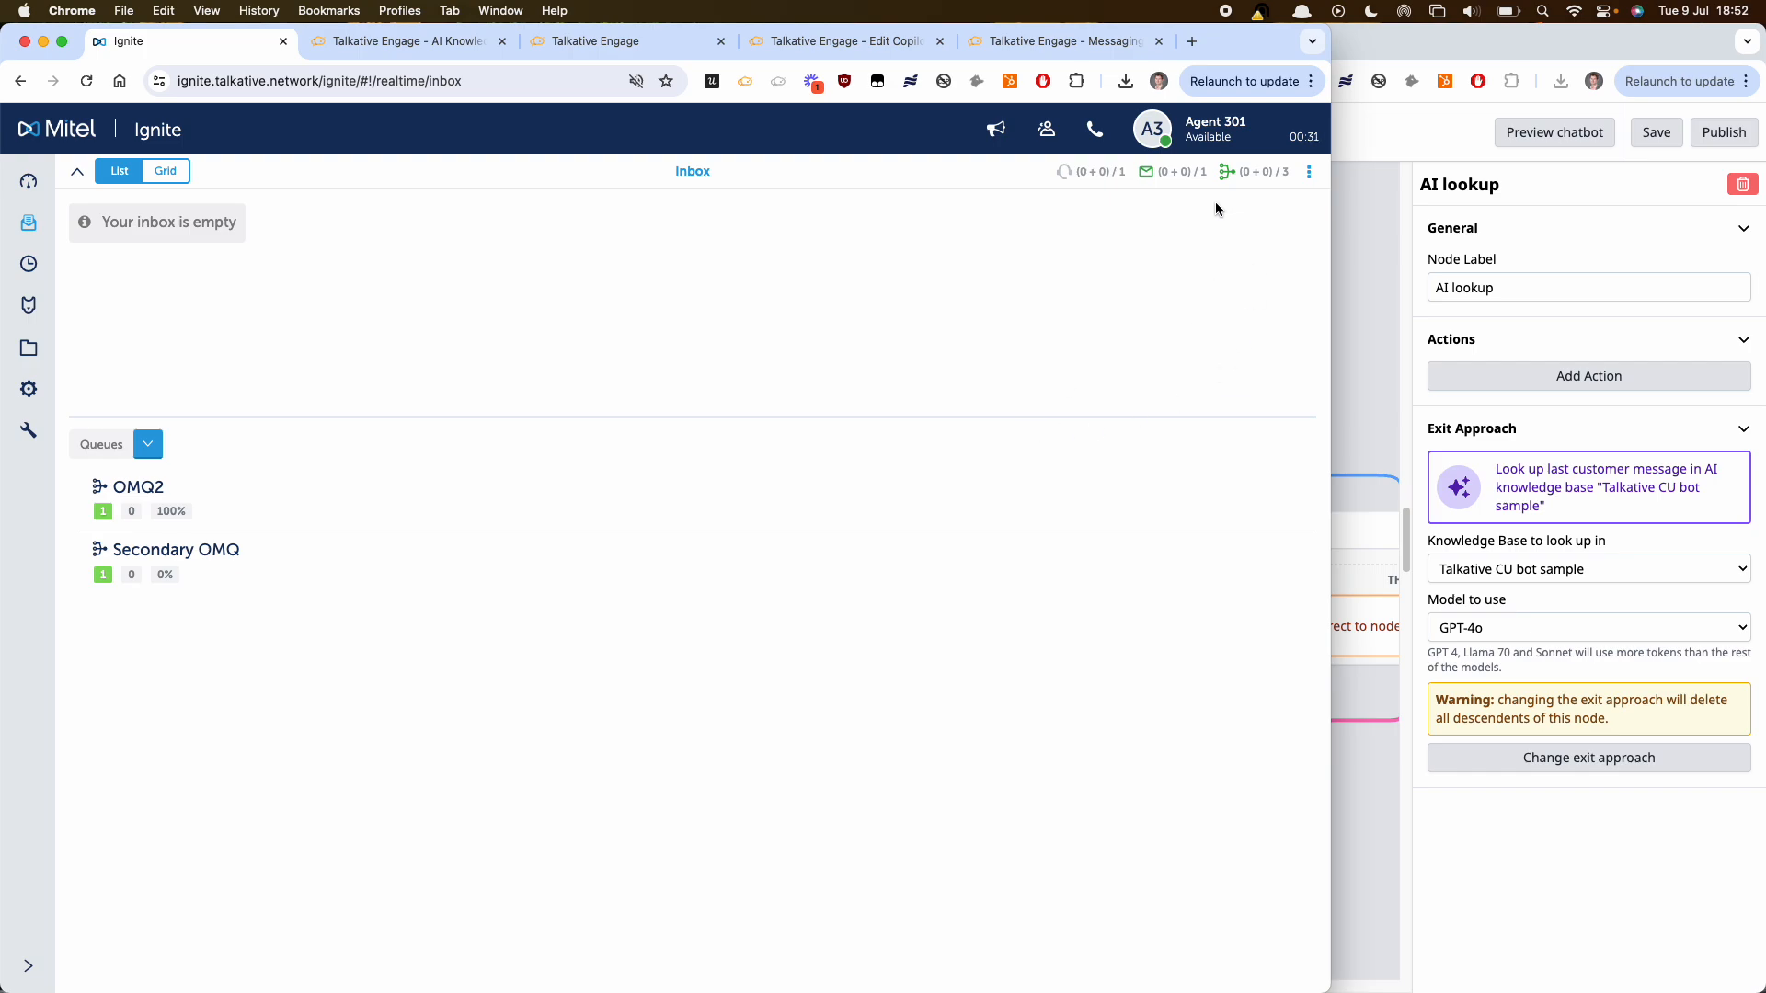
- Switch to the Demo chatbot flow and examine the Starting Point node's messages, retry settings and onward branches
left_click(1356, 394)
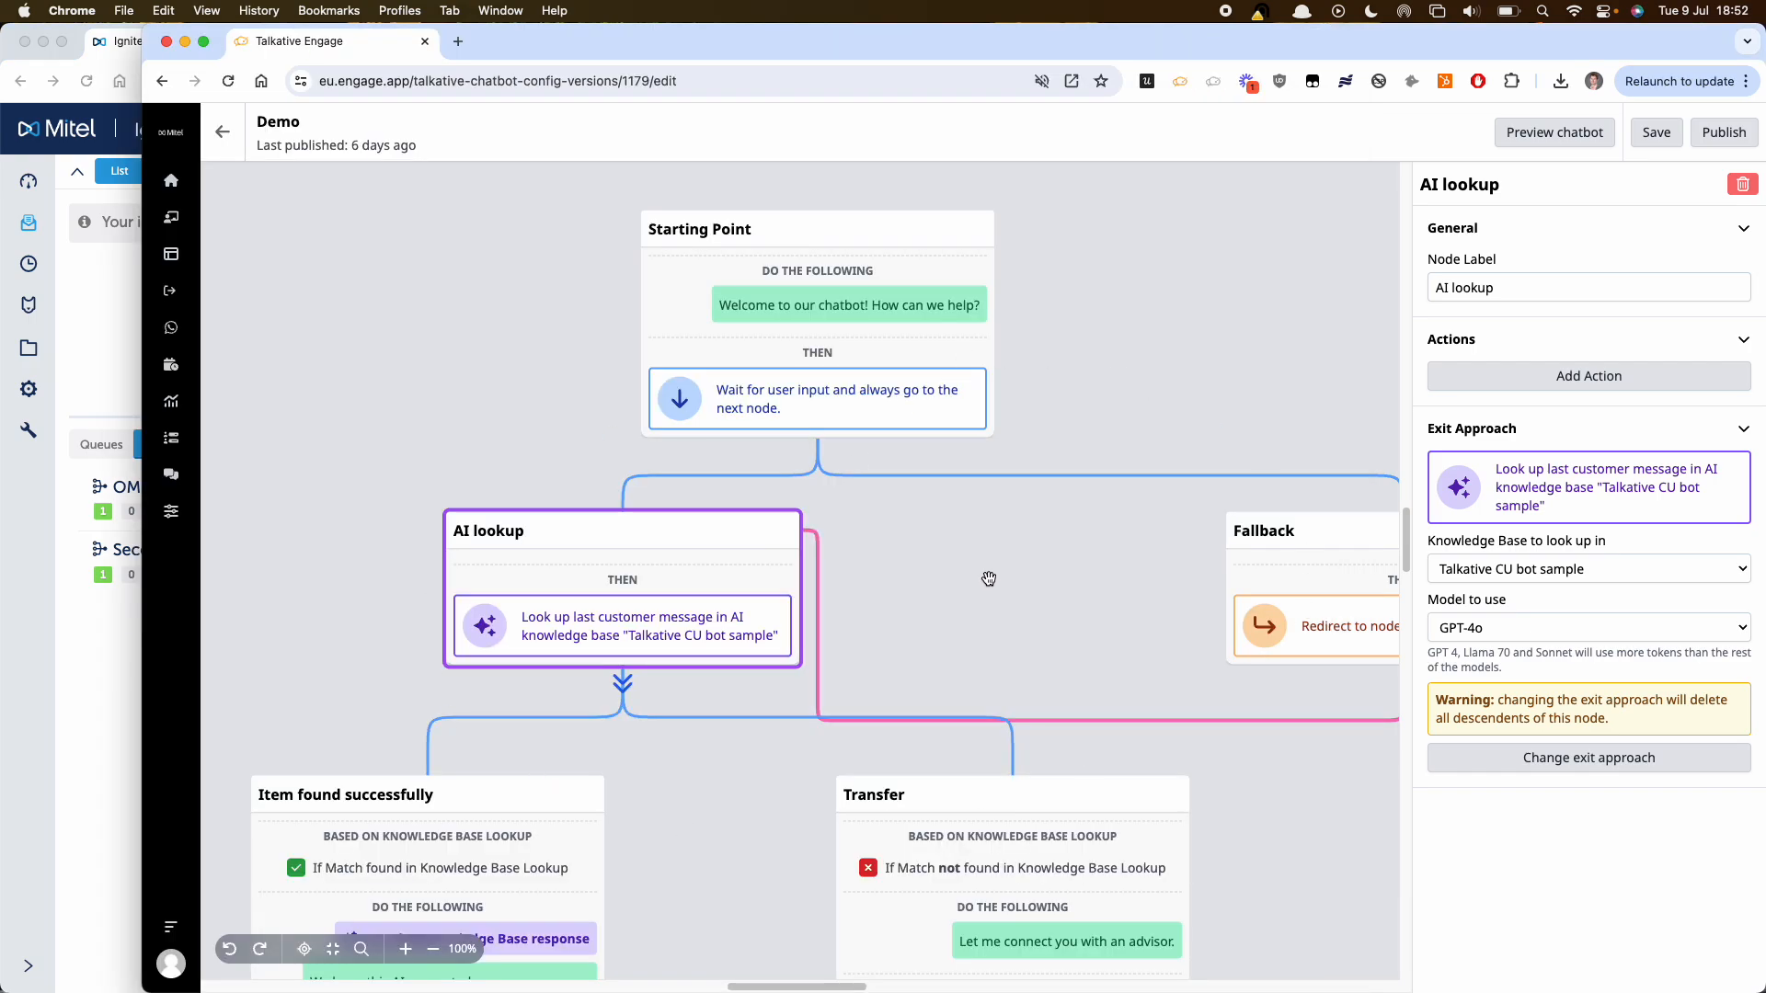
mouse_move(989, 578)
left_mouse_down()
mouse_move(1001, 552)
mouse_move(985, 591)
left_mouse_up()
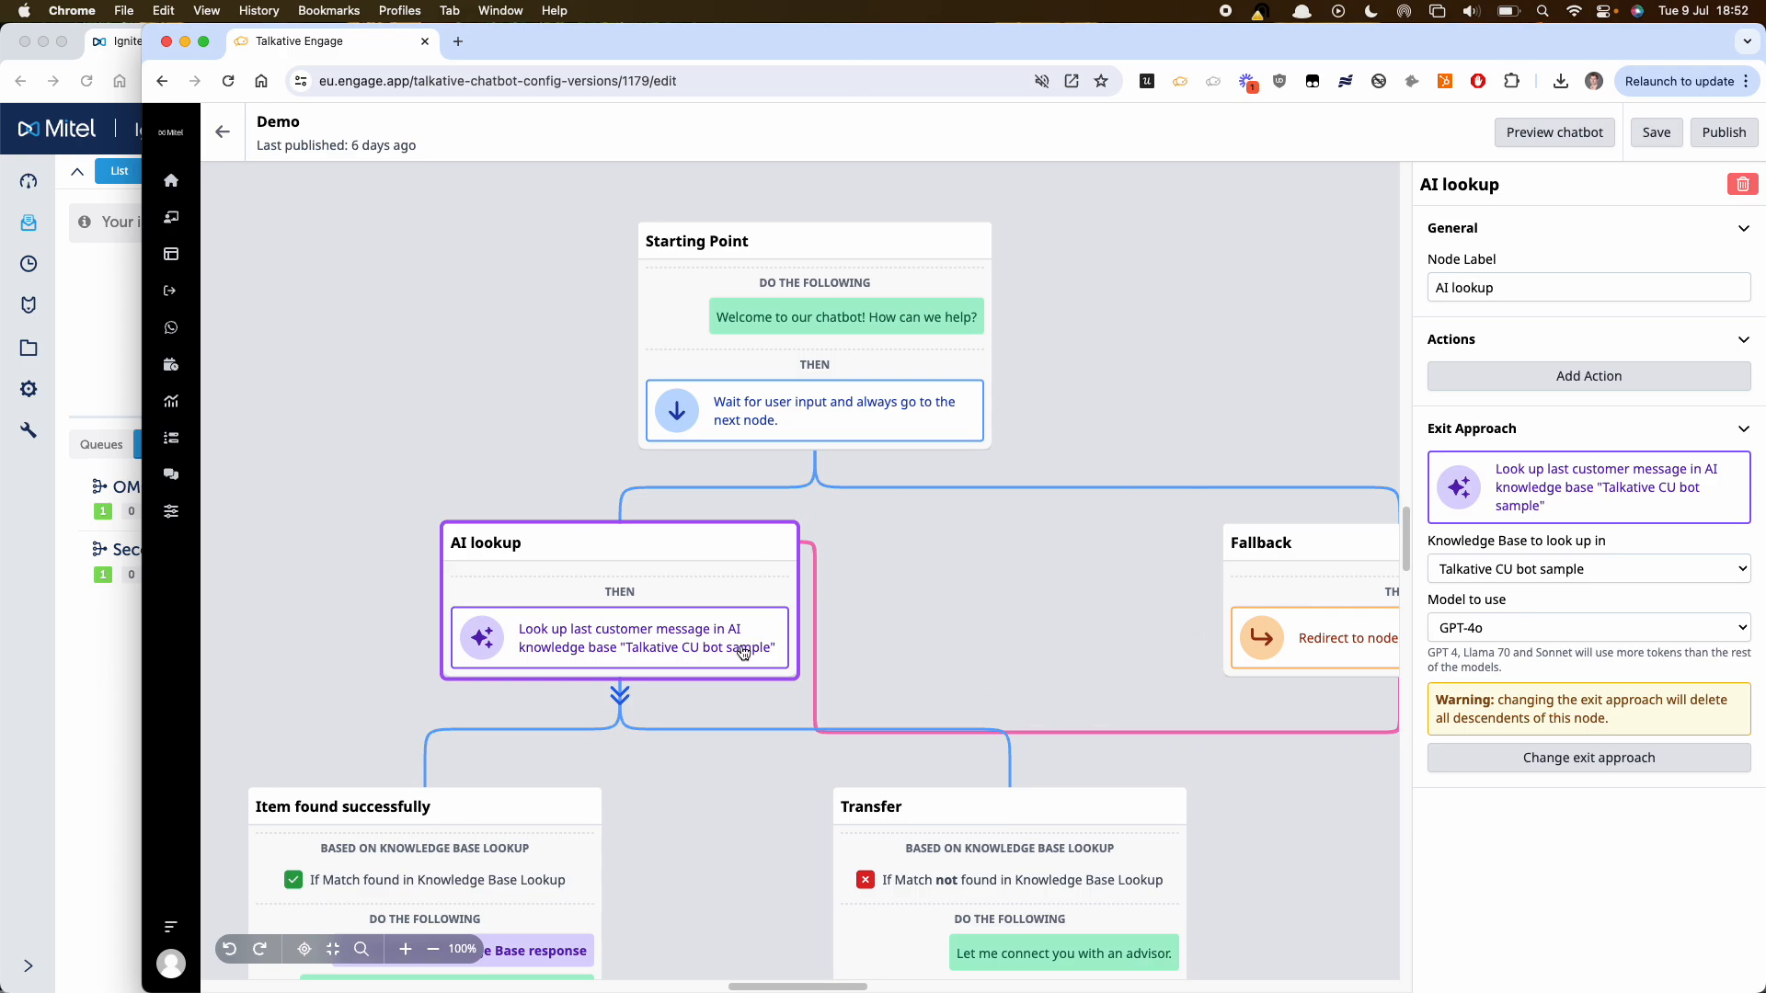
left_click(930, 397)
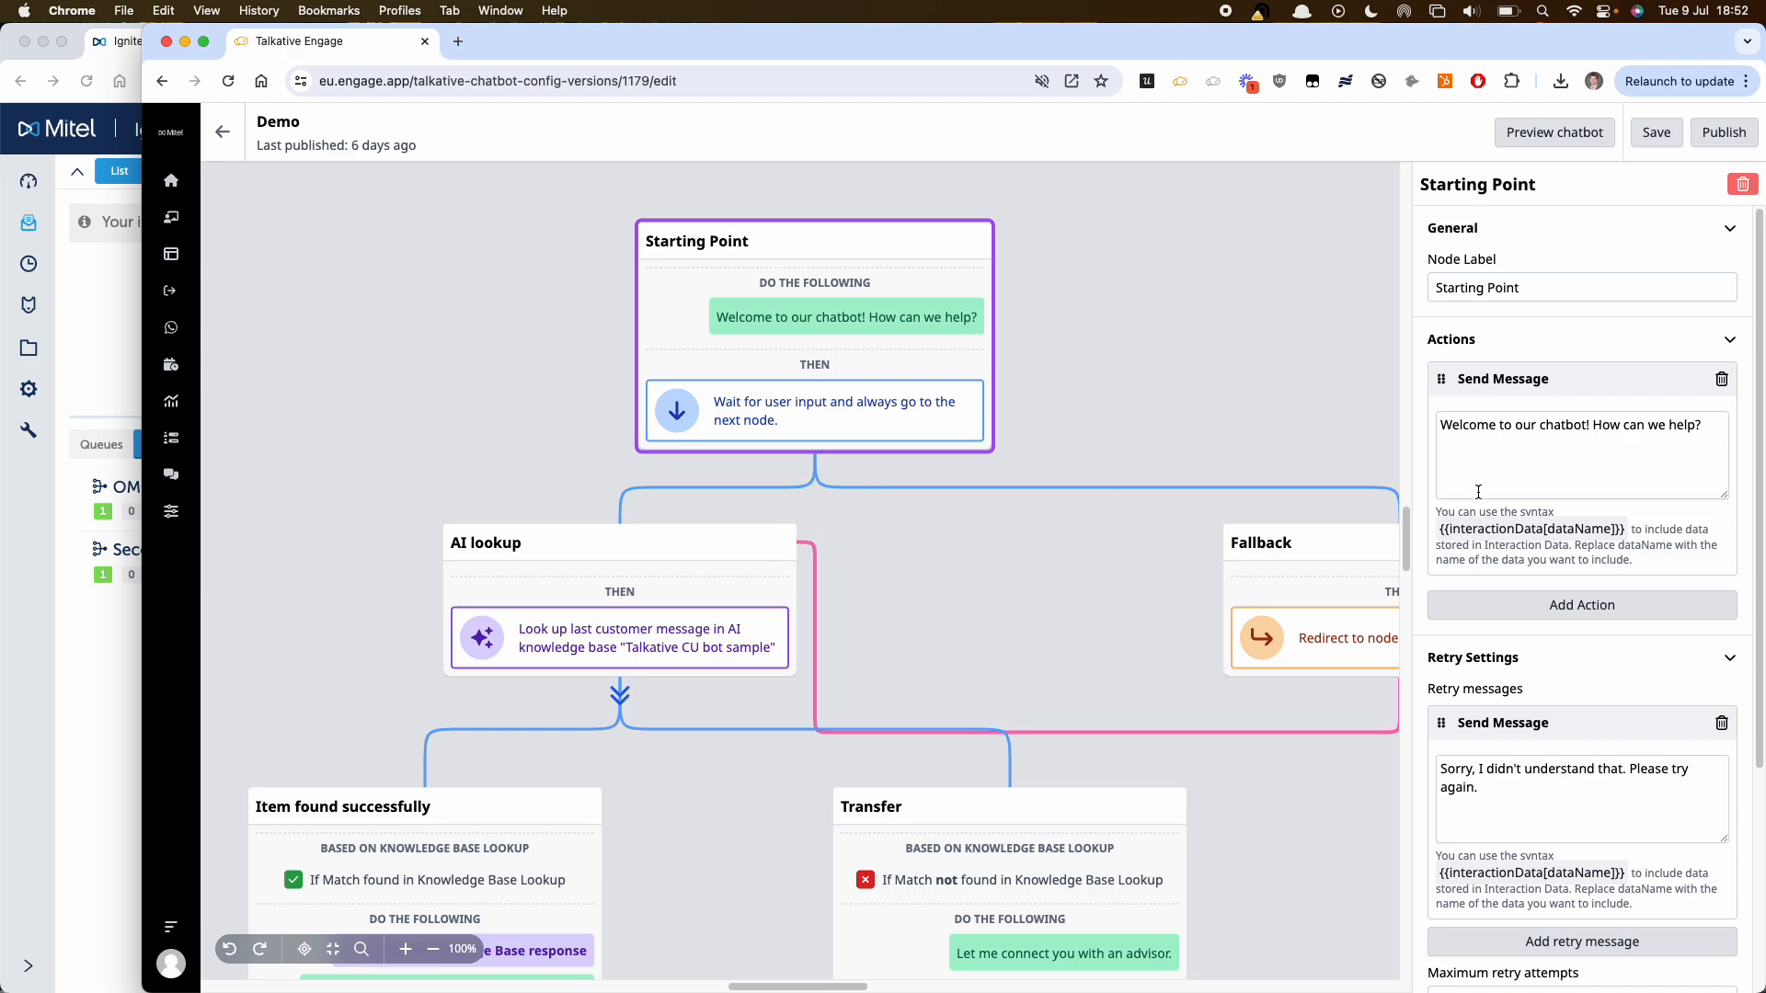
scroll(957, 573, "down", 3)
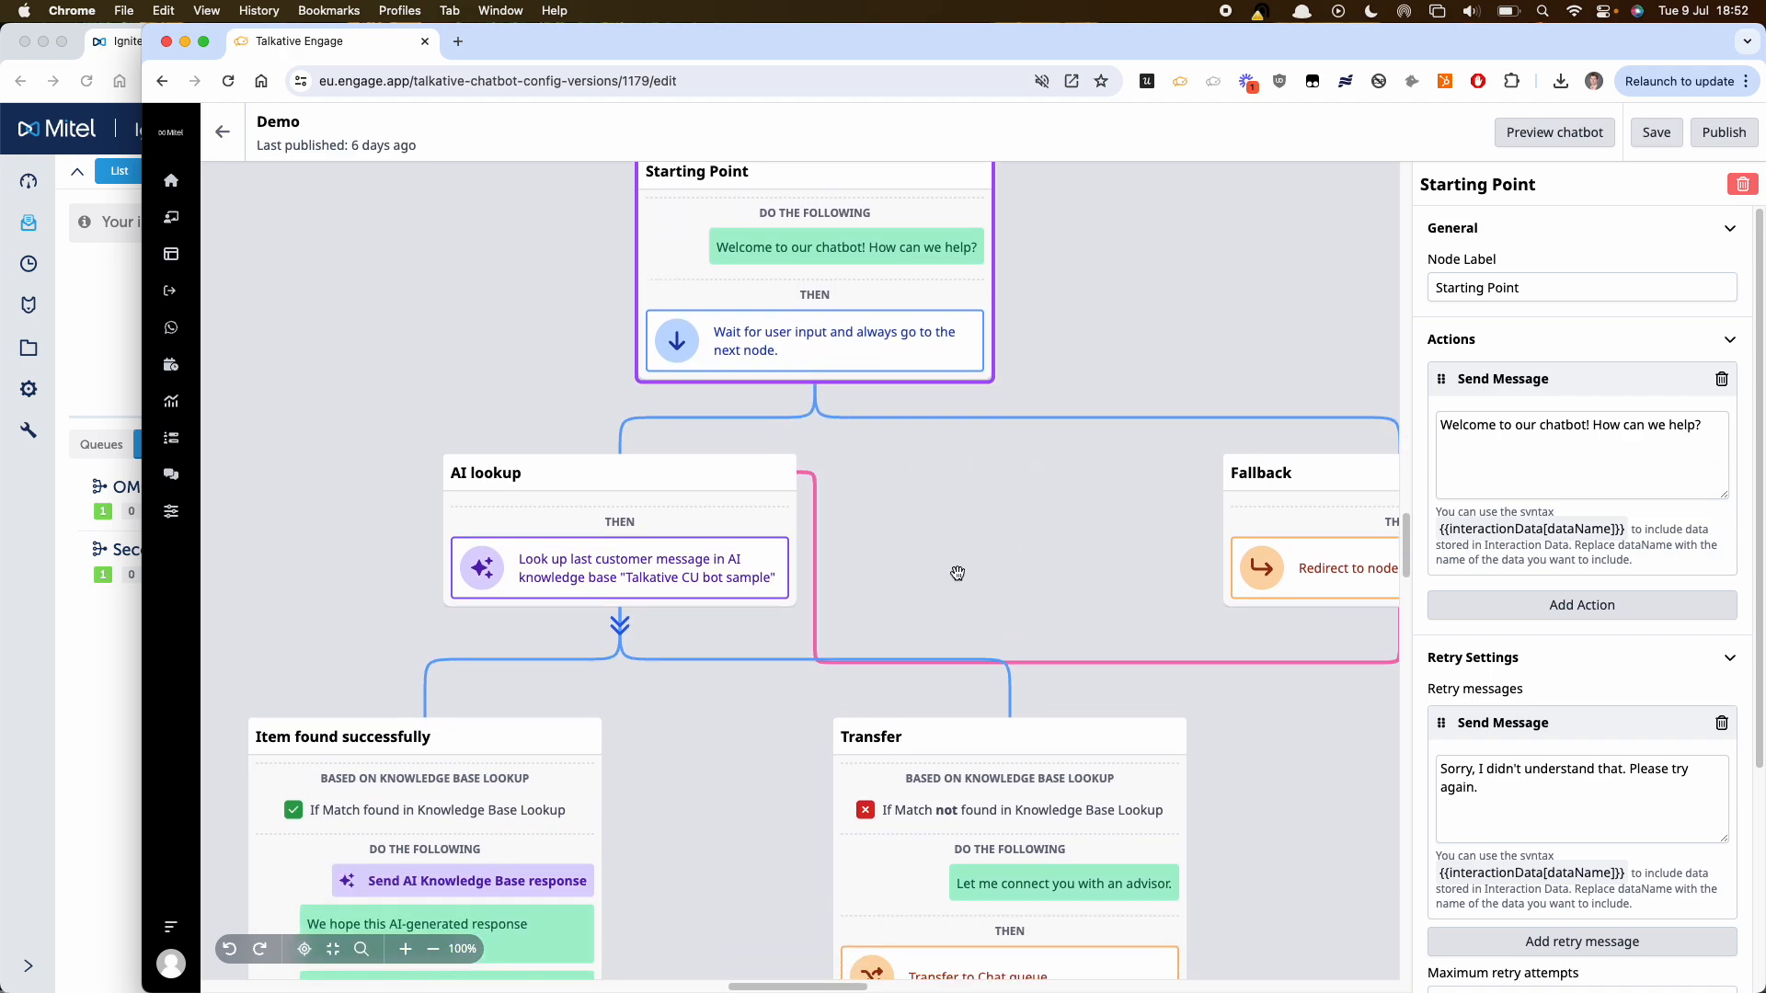
scroll(958, 573, "down", 5)
scroll(958, 573, "up", 7)
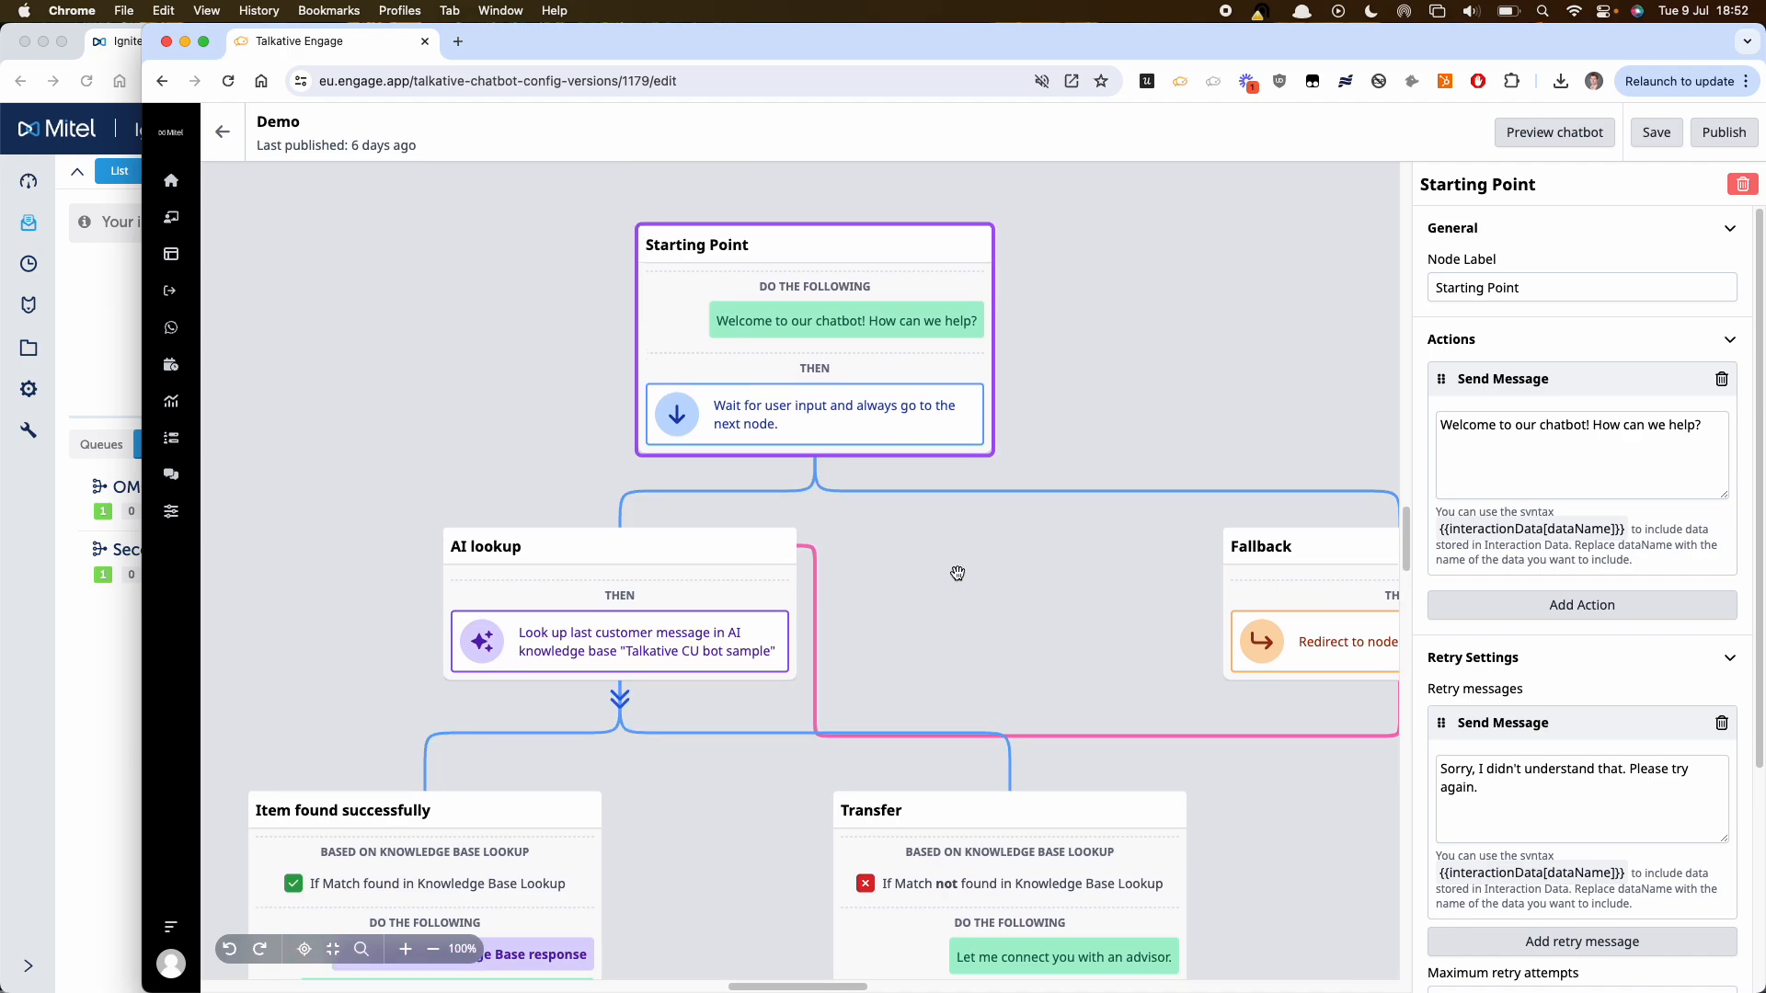
scroll(957, 573, "up", 1)
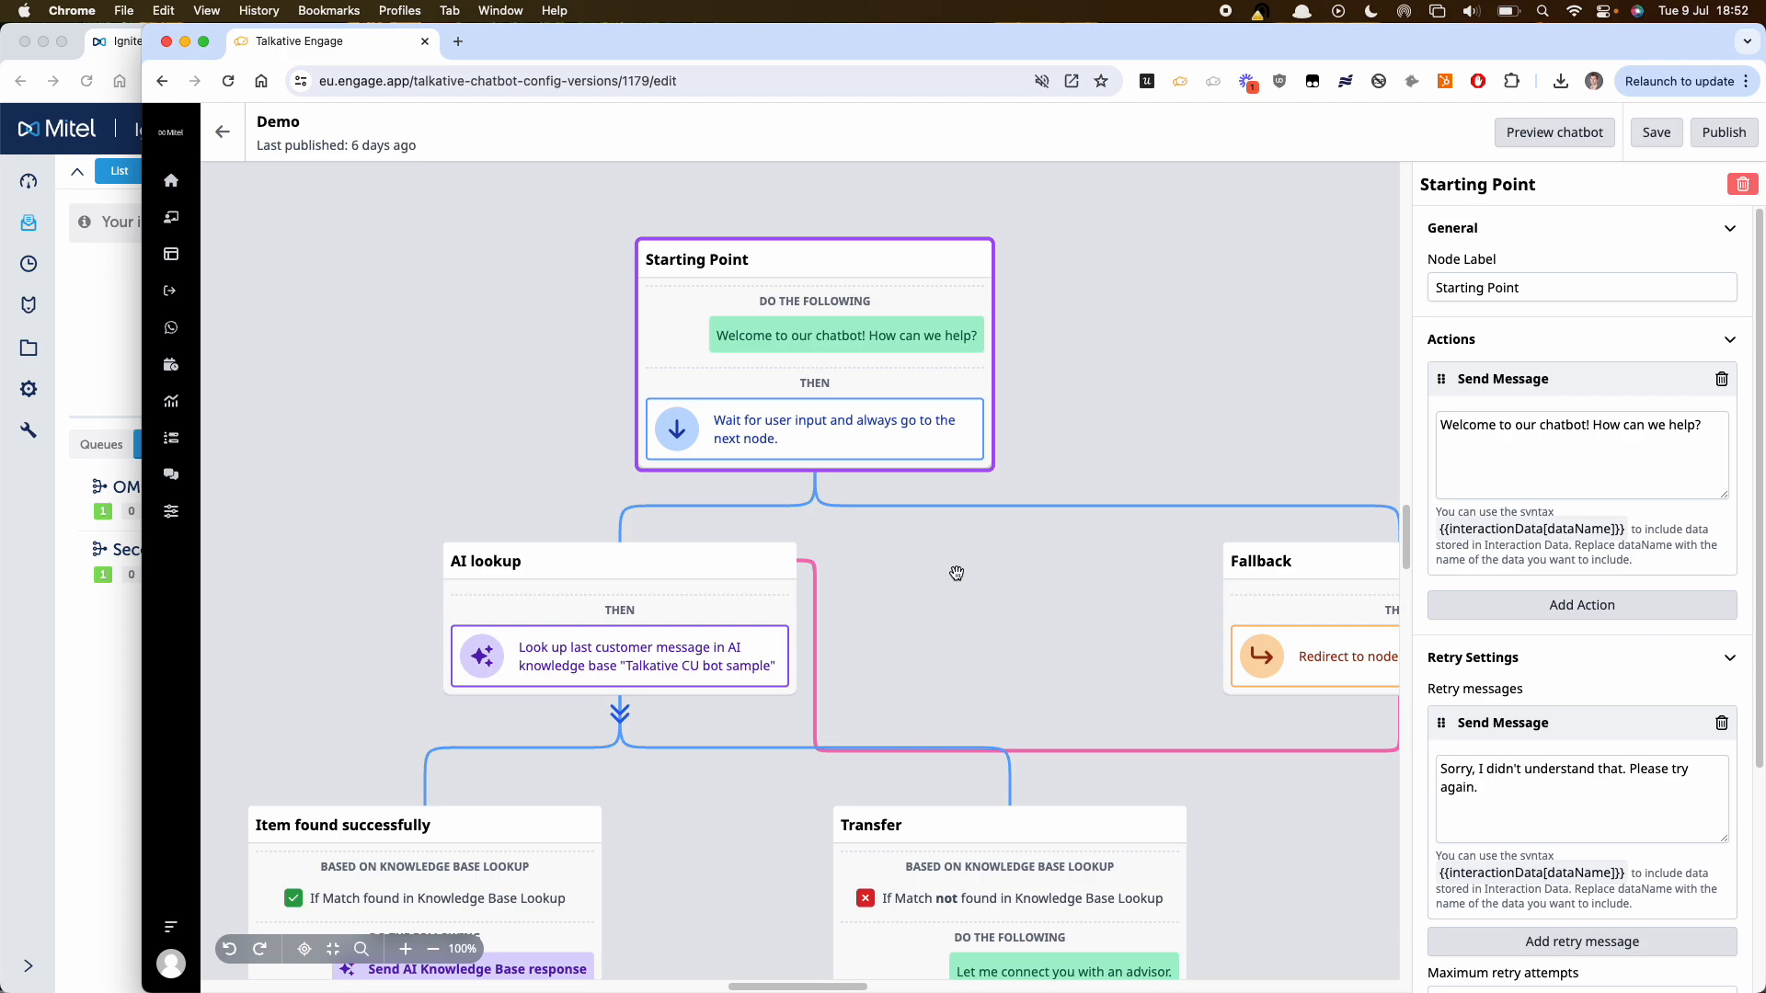
scroll(957, 573, "down", 3)
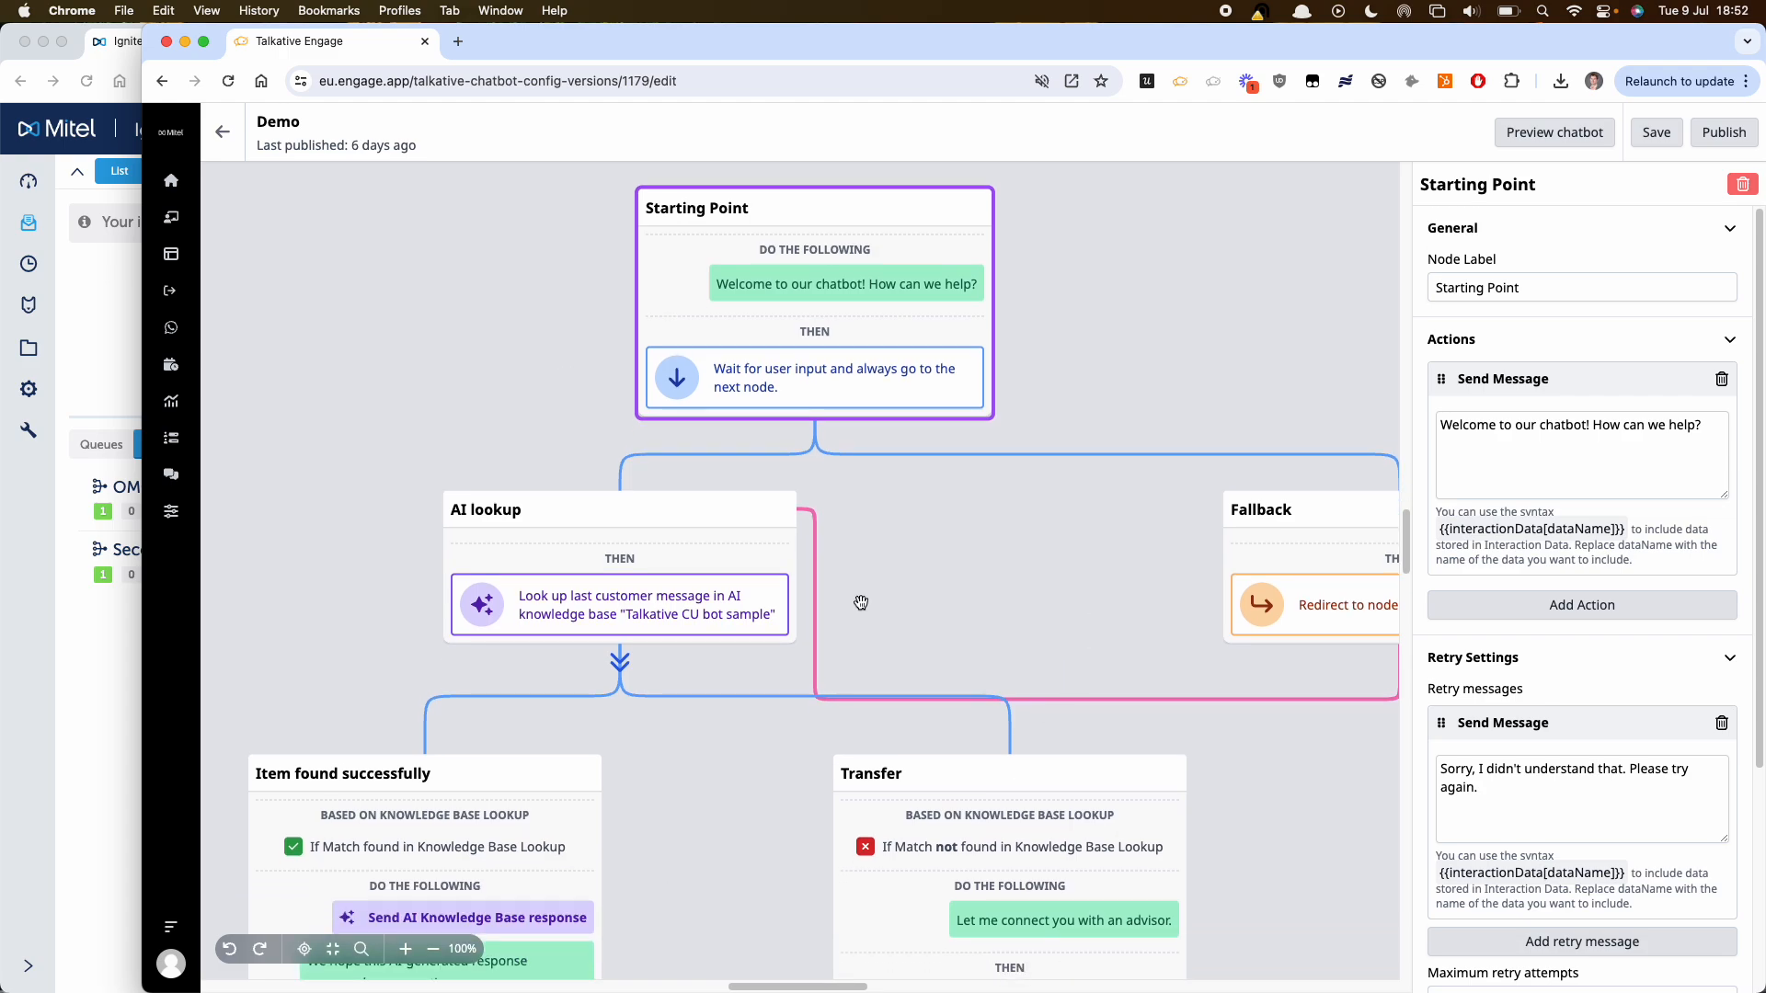
- Select the AI lookup node and review its knowledge base setting and the available AI models
left_click(737, 575)
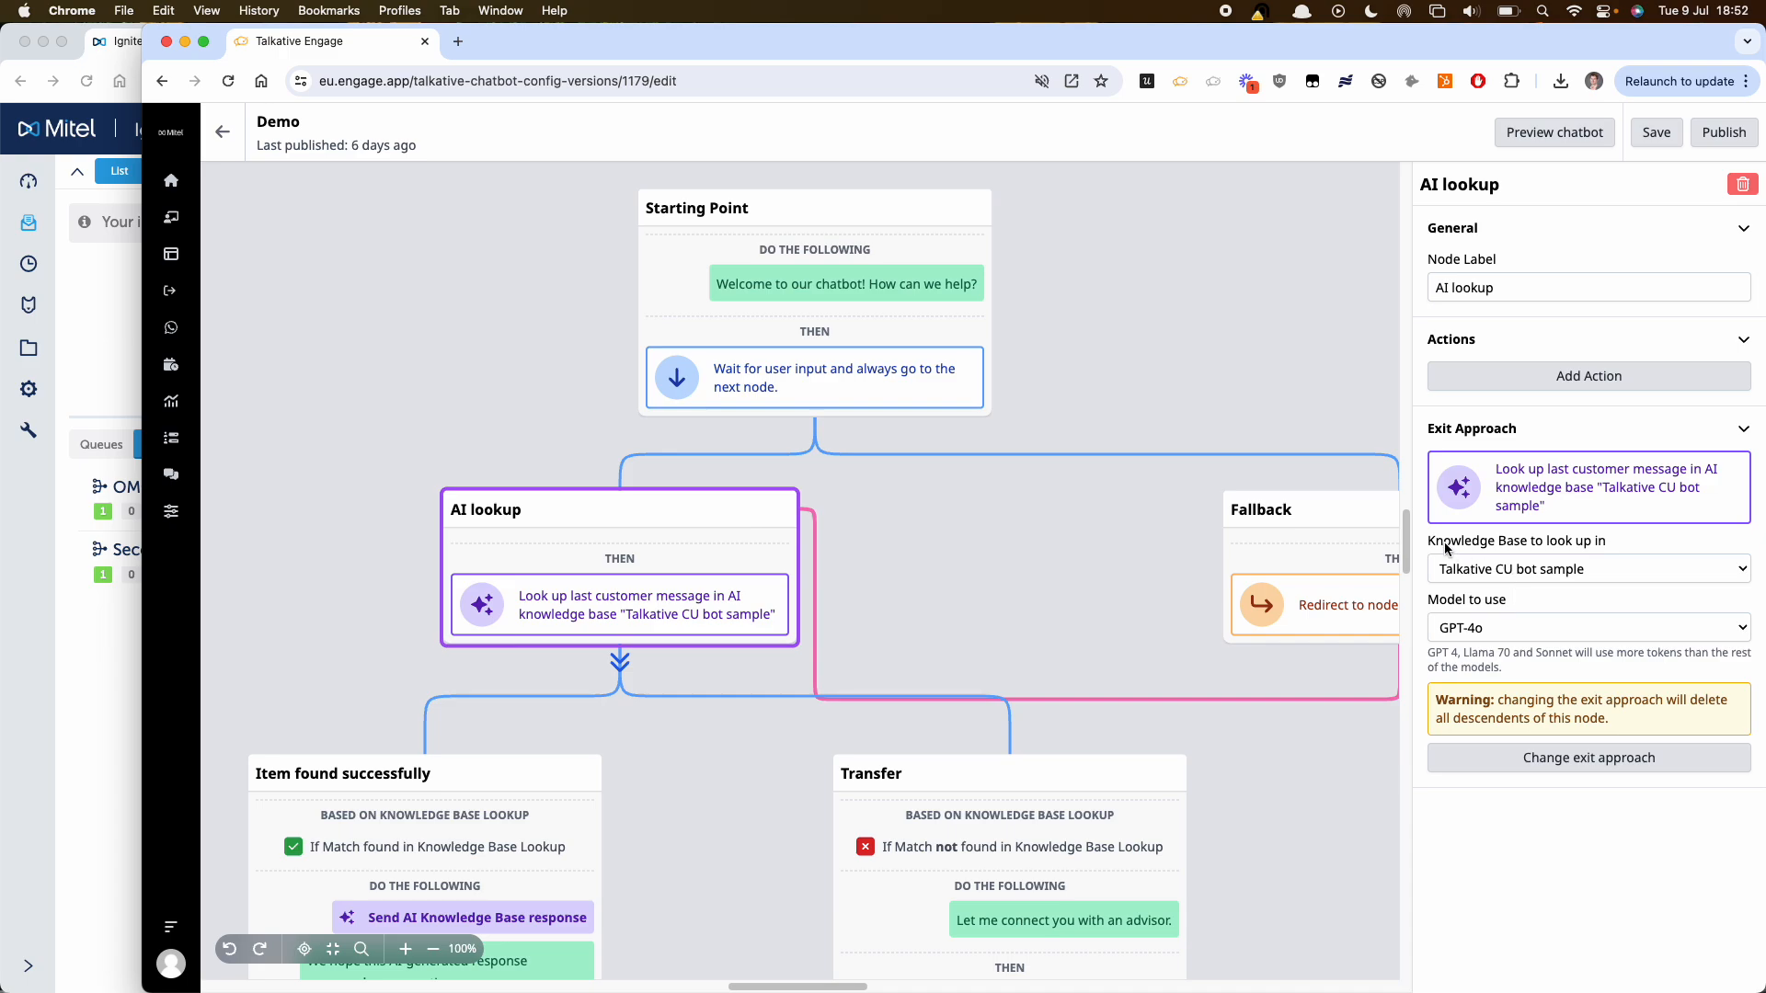
left_click_drag(1436, 543, 1515, 543)
left_click(1516, 547)
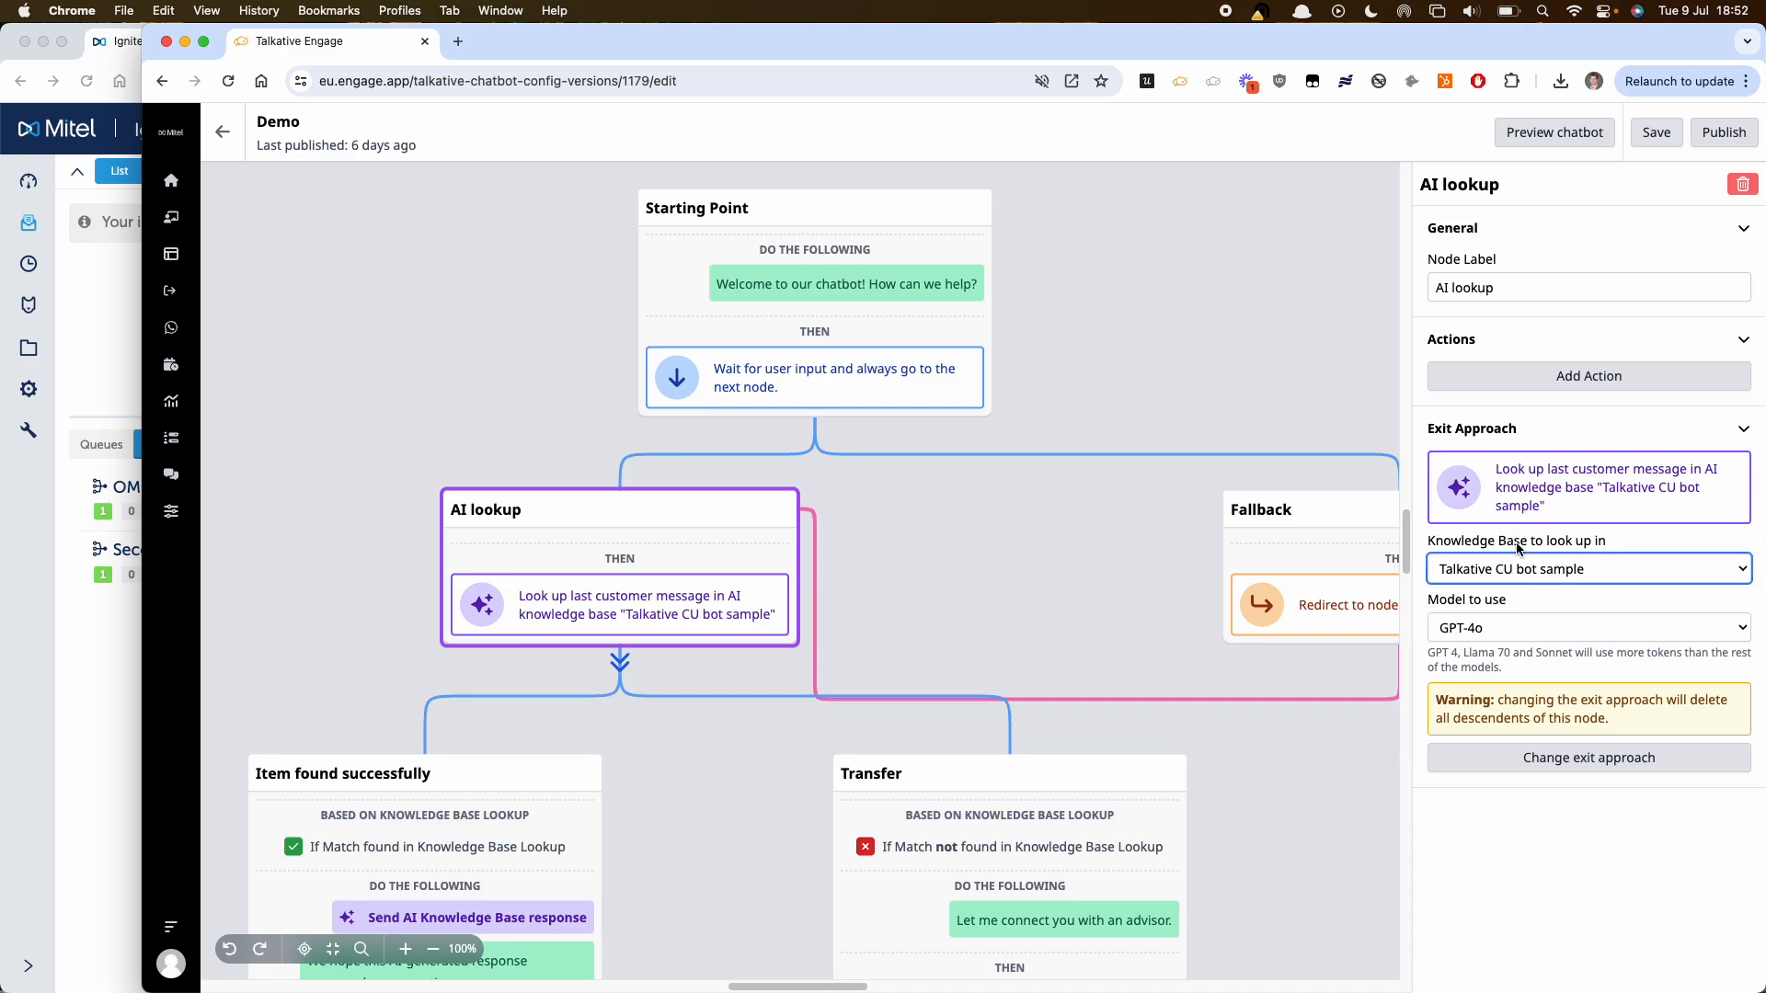
left_click(1532, 633)
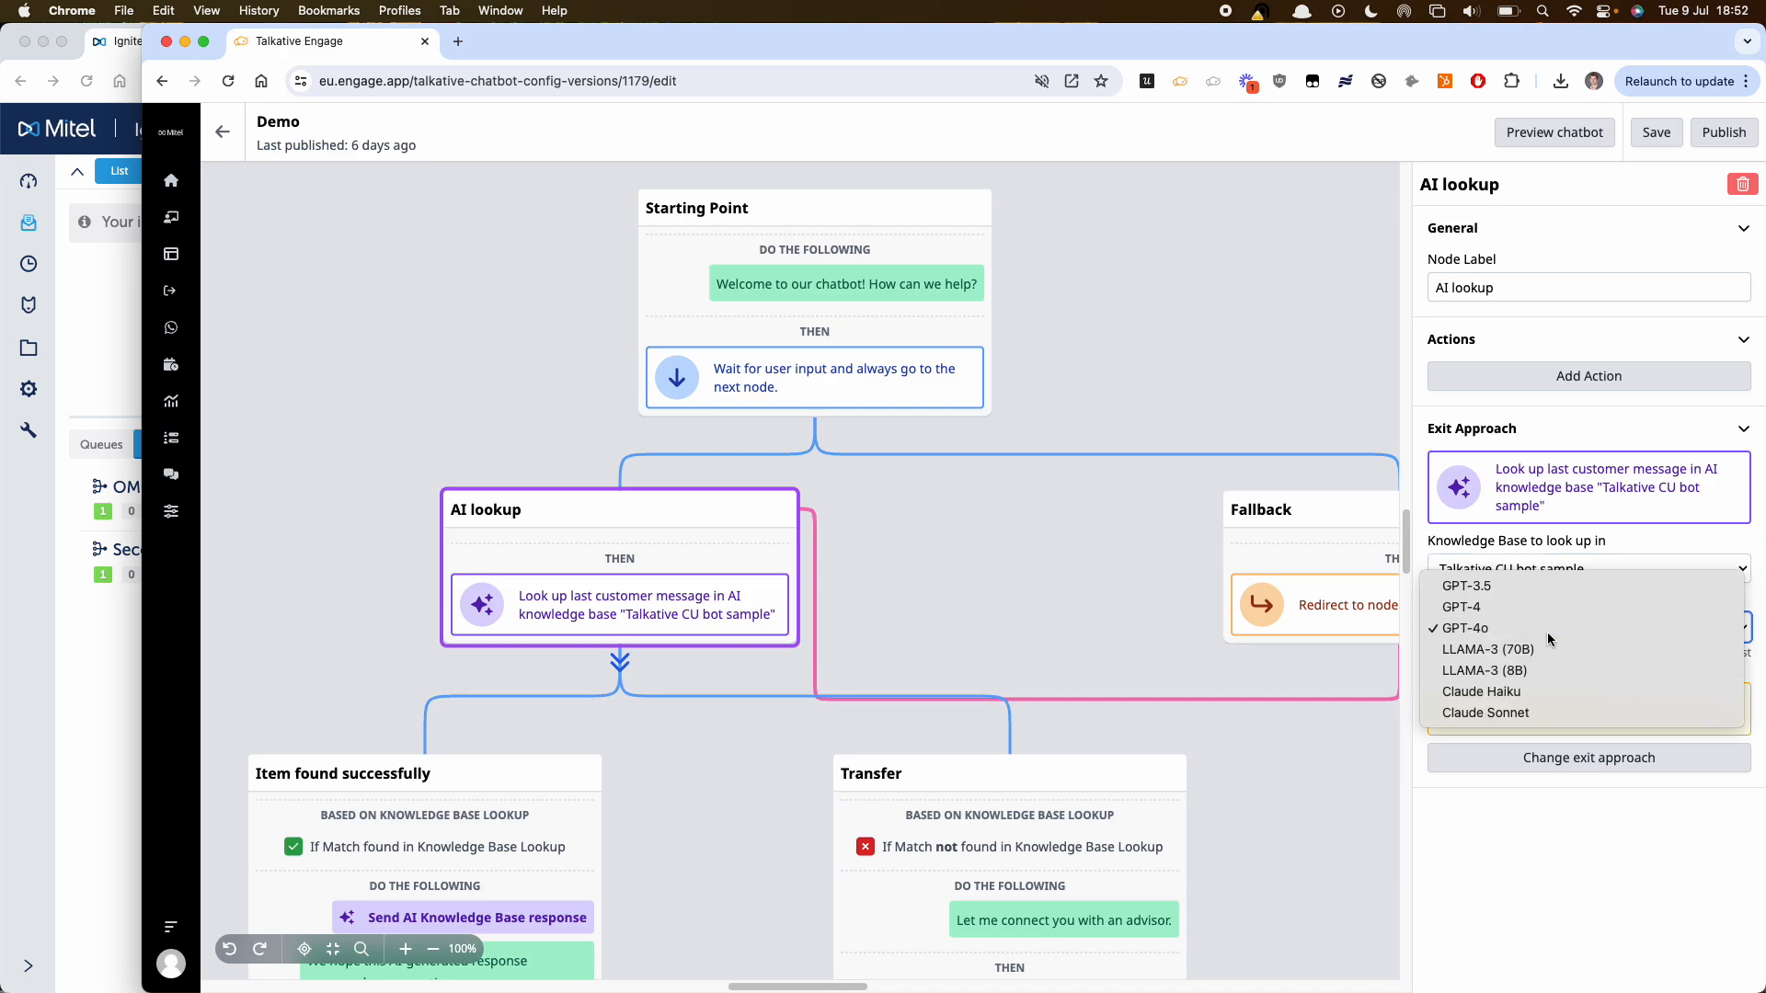
left_click(1547, 632)
left_click(1492, 670)
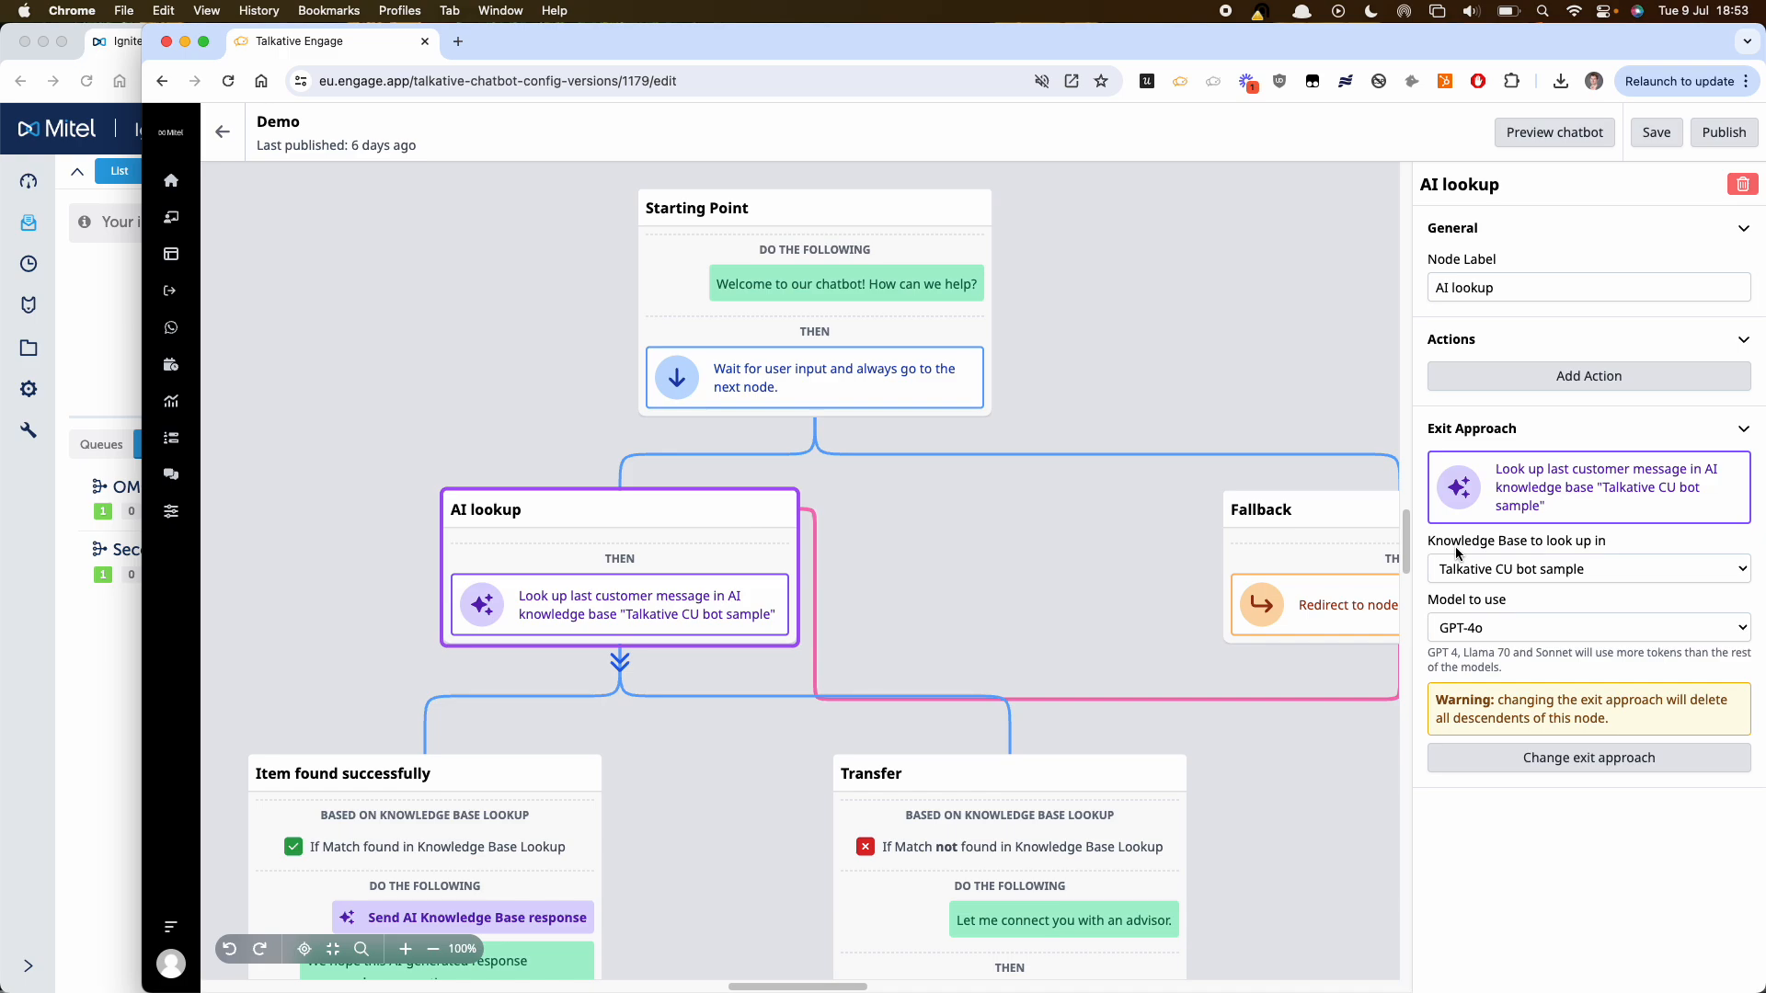
- Switch to the AI knowledge base creation page and start a URL knowledge base labelled "talk"
left_click(65, 638)
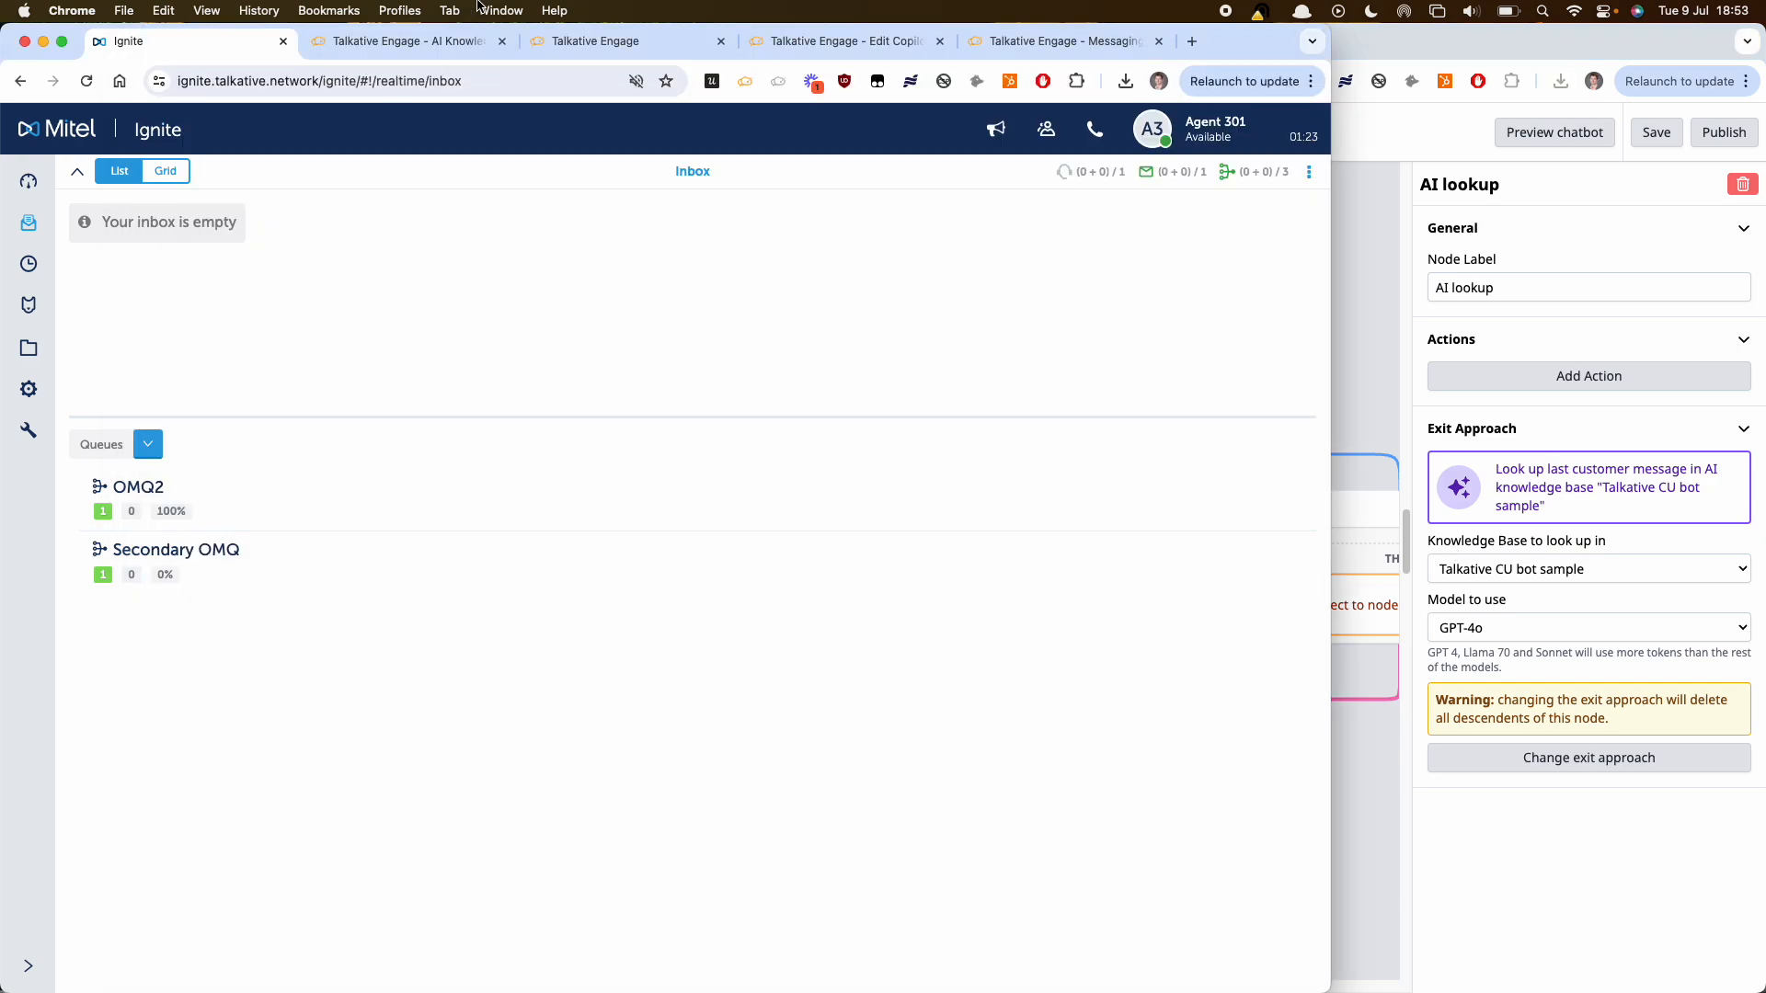
left_click(459, 41)
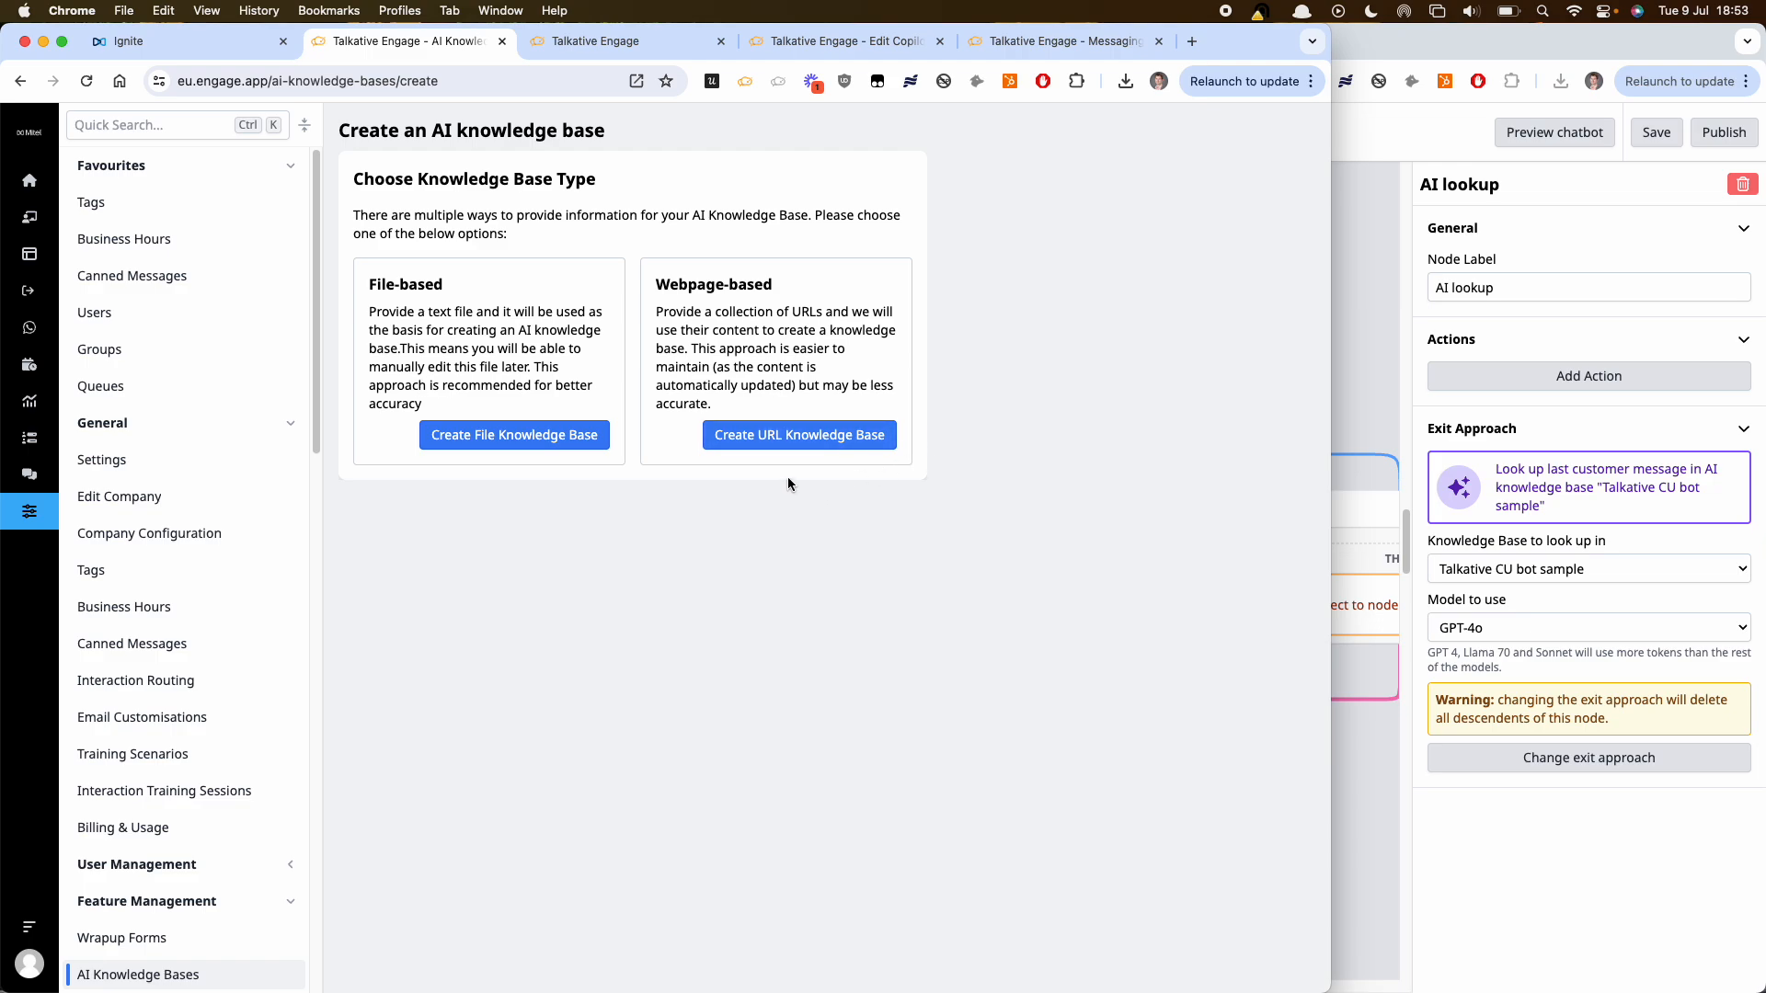
left_click(784, 436)
left_click(515, 244)
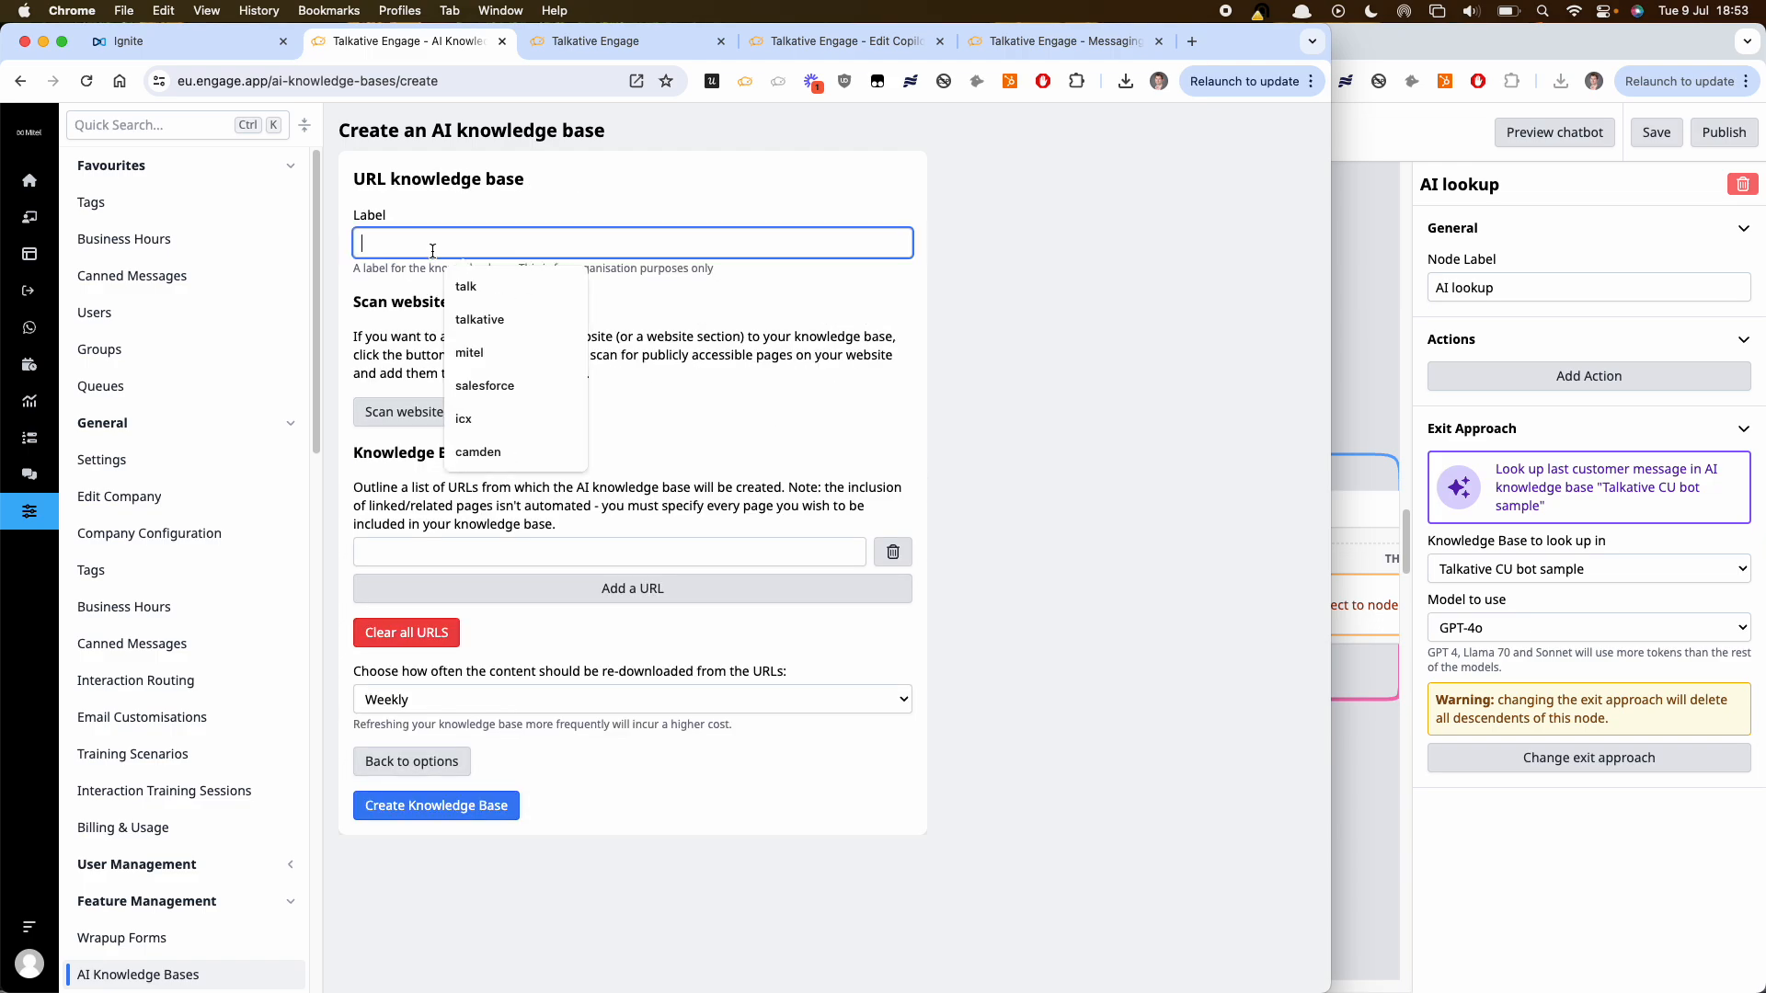
type("talk")
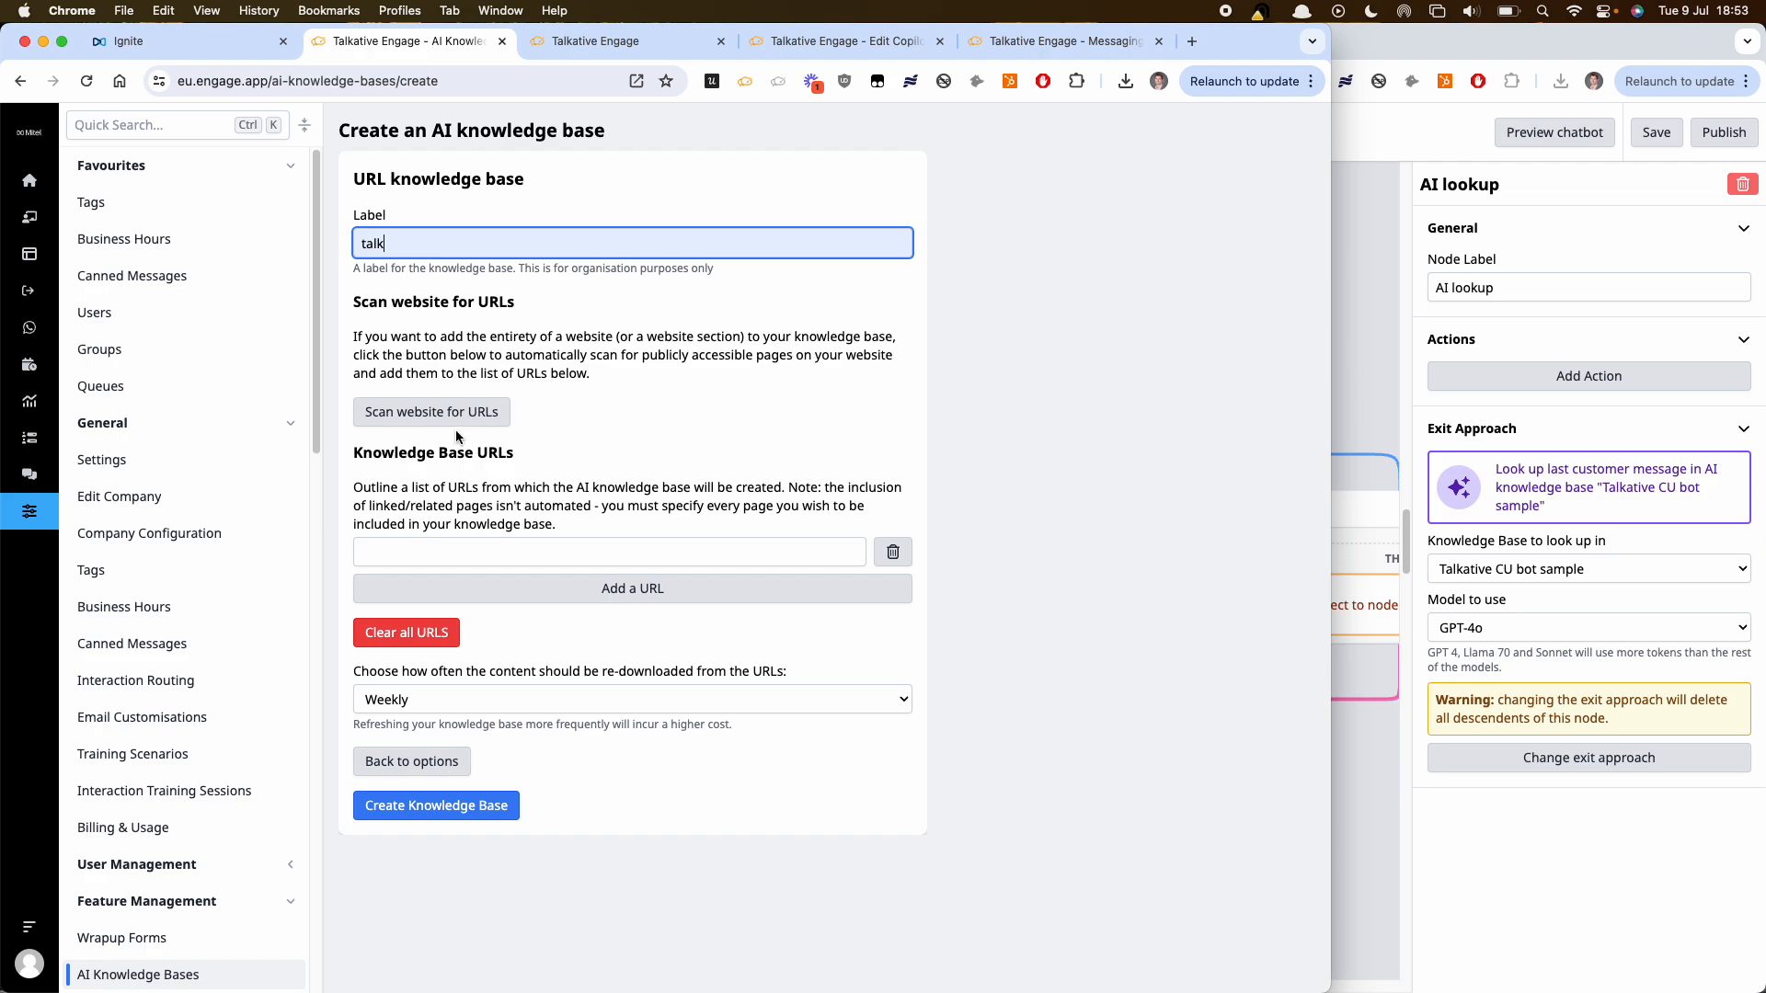
left_click(458, 413)
left_click(445, 522)
left_click(497, 574)
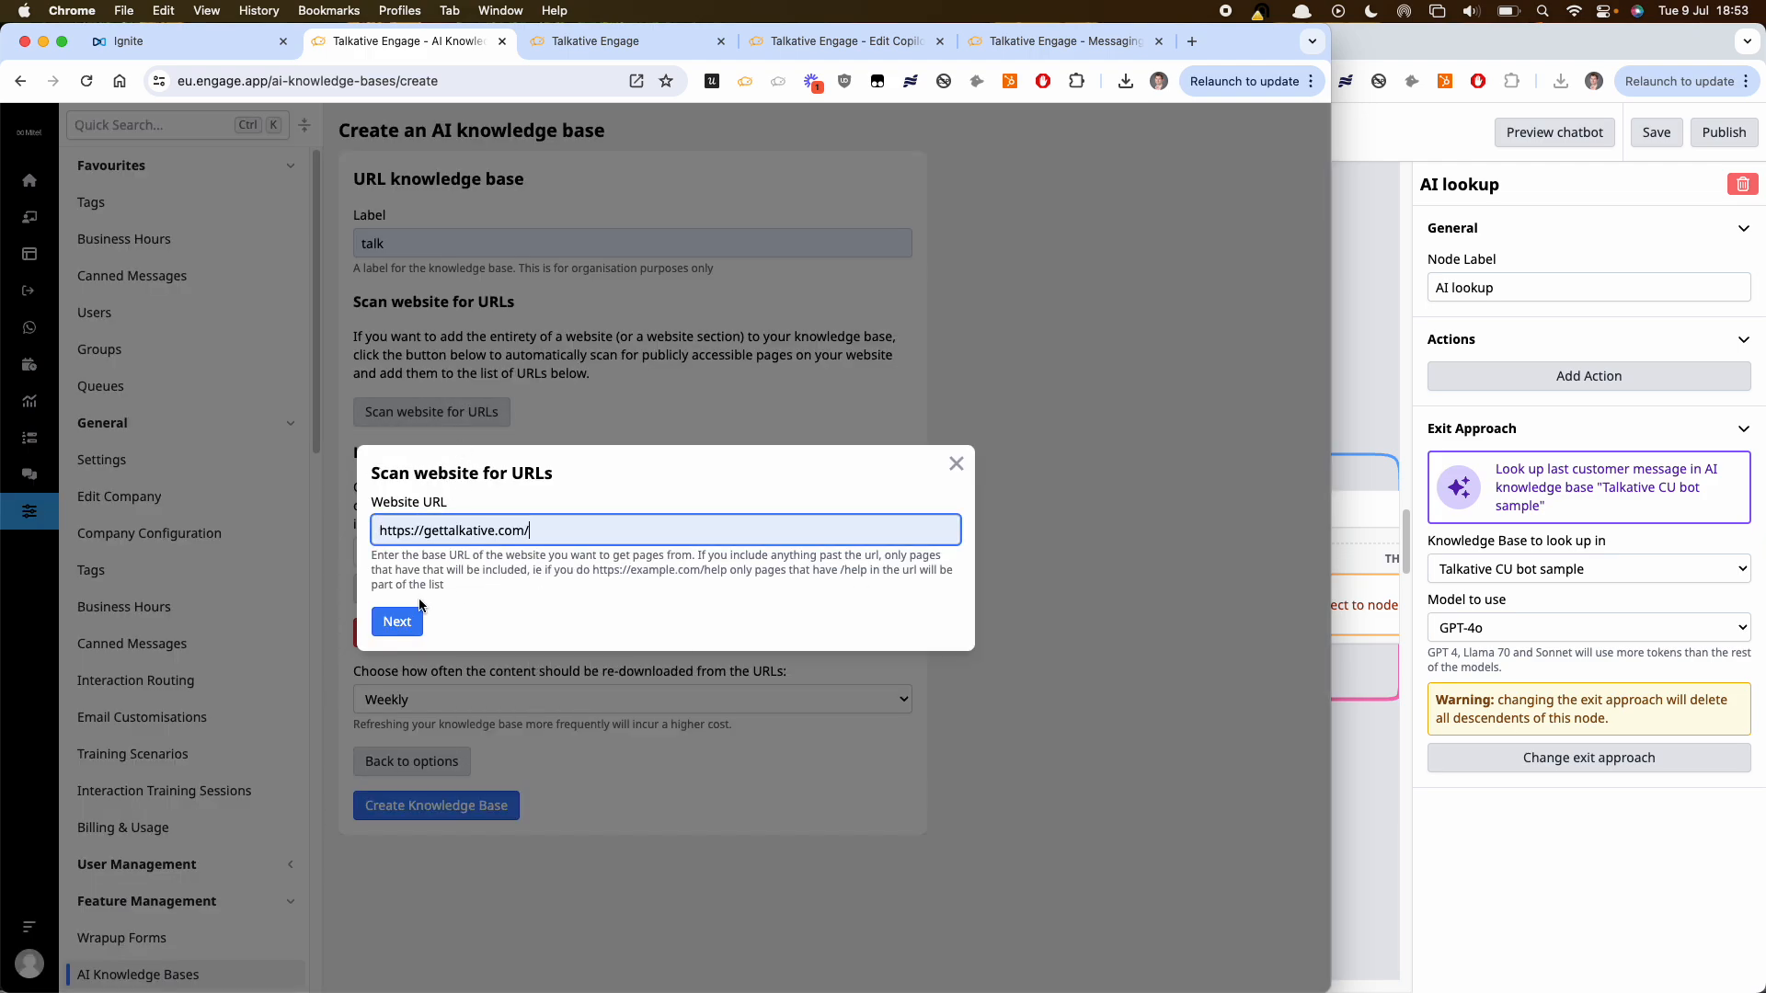
left_click(401, 622)
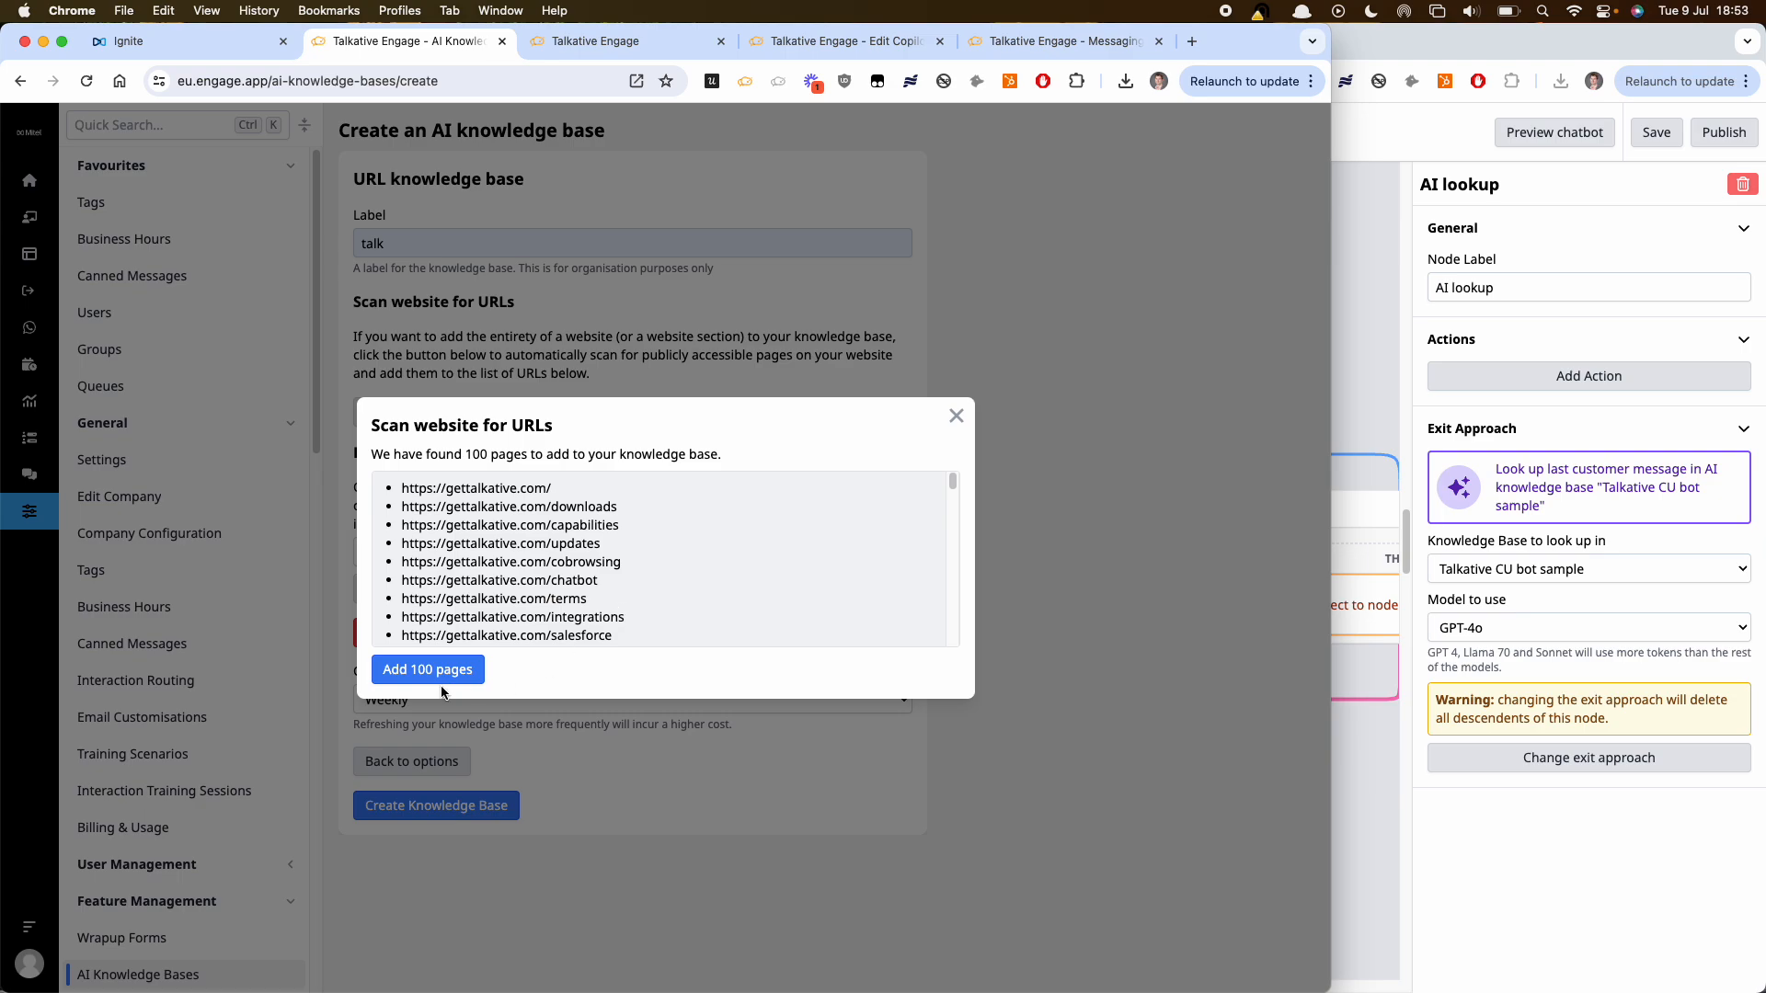
left_click(445, 691)
scroll(529, 717, "down", 20)
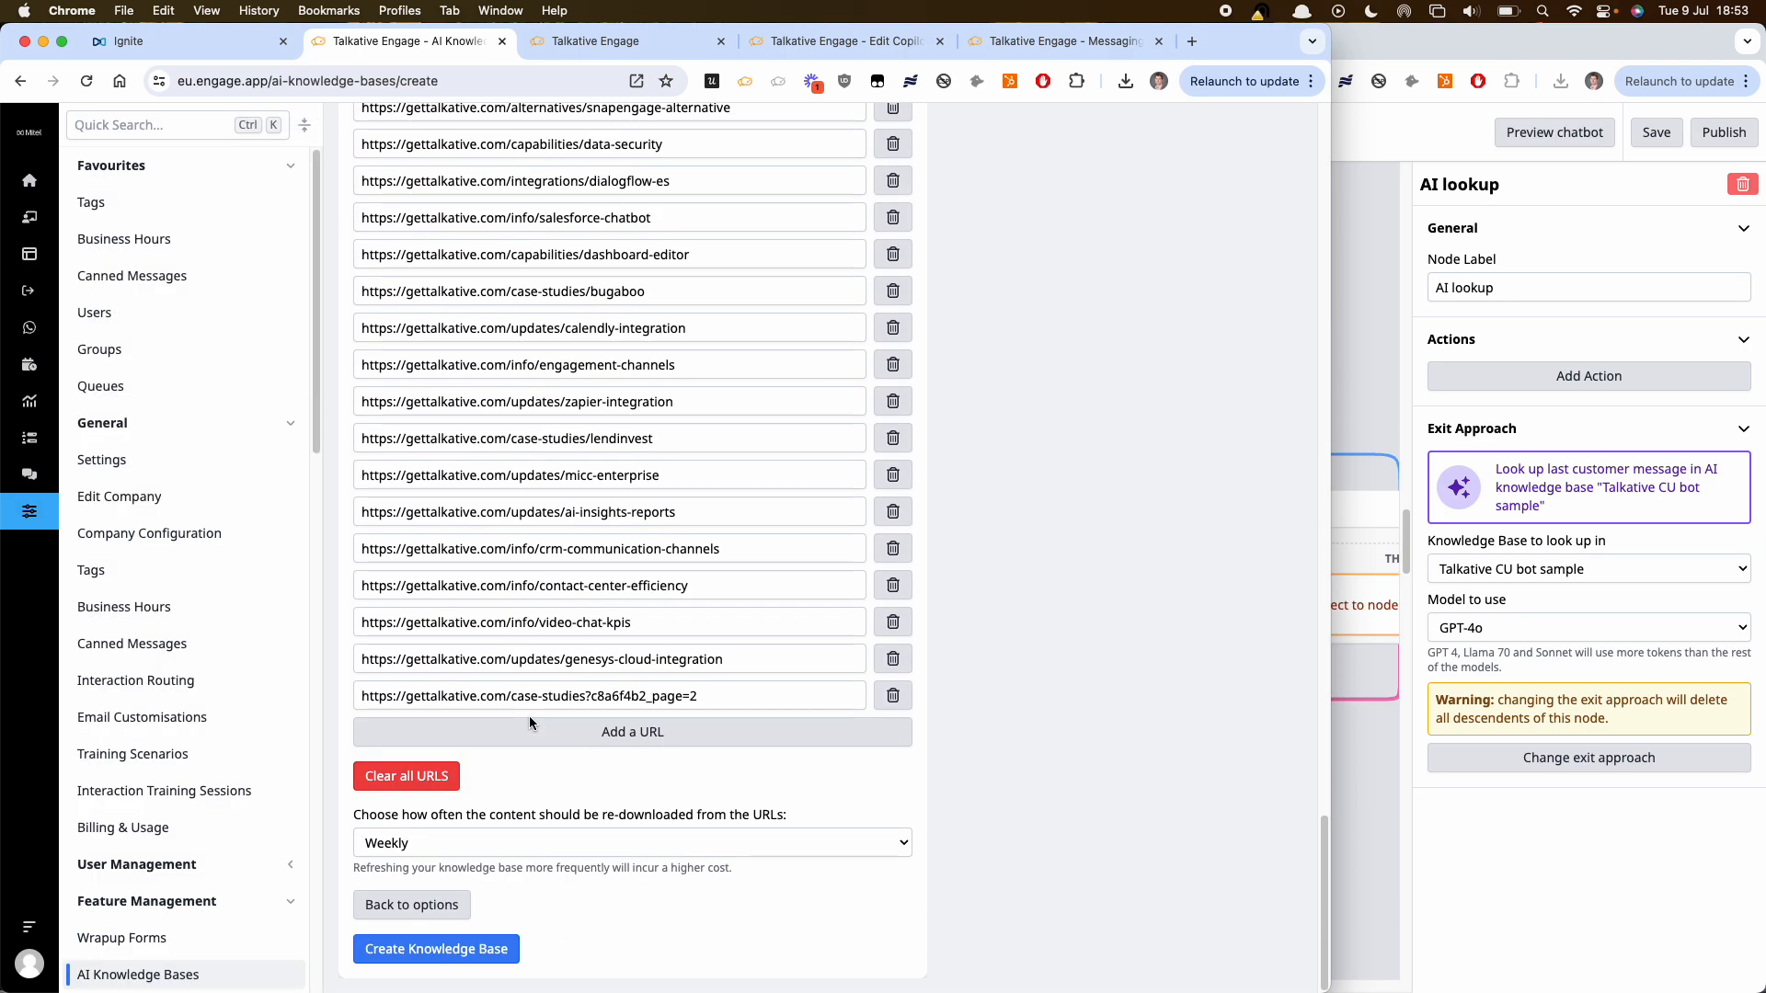
- Set the knowledge base content to be re-downloaded from its URLs daily
left_click(455, 843)
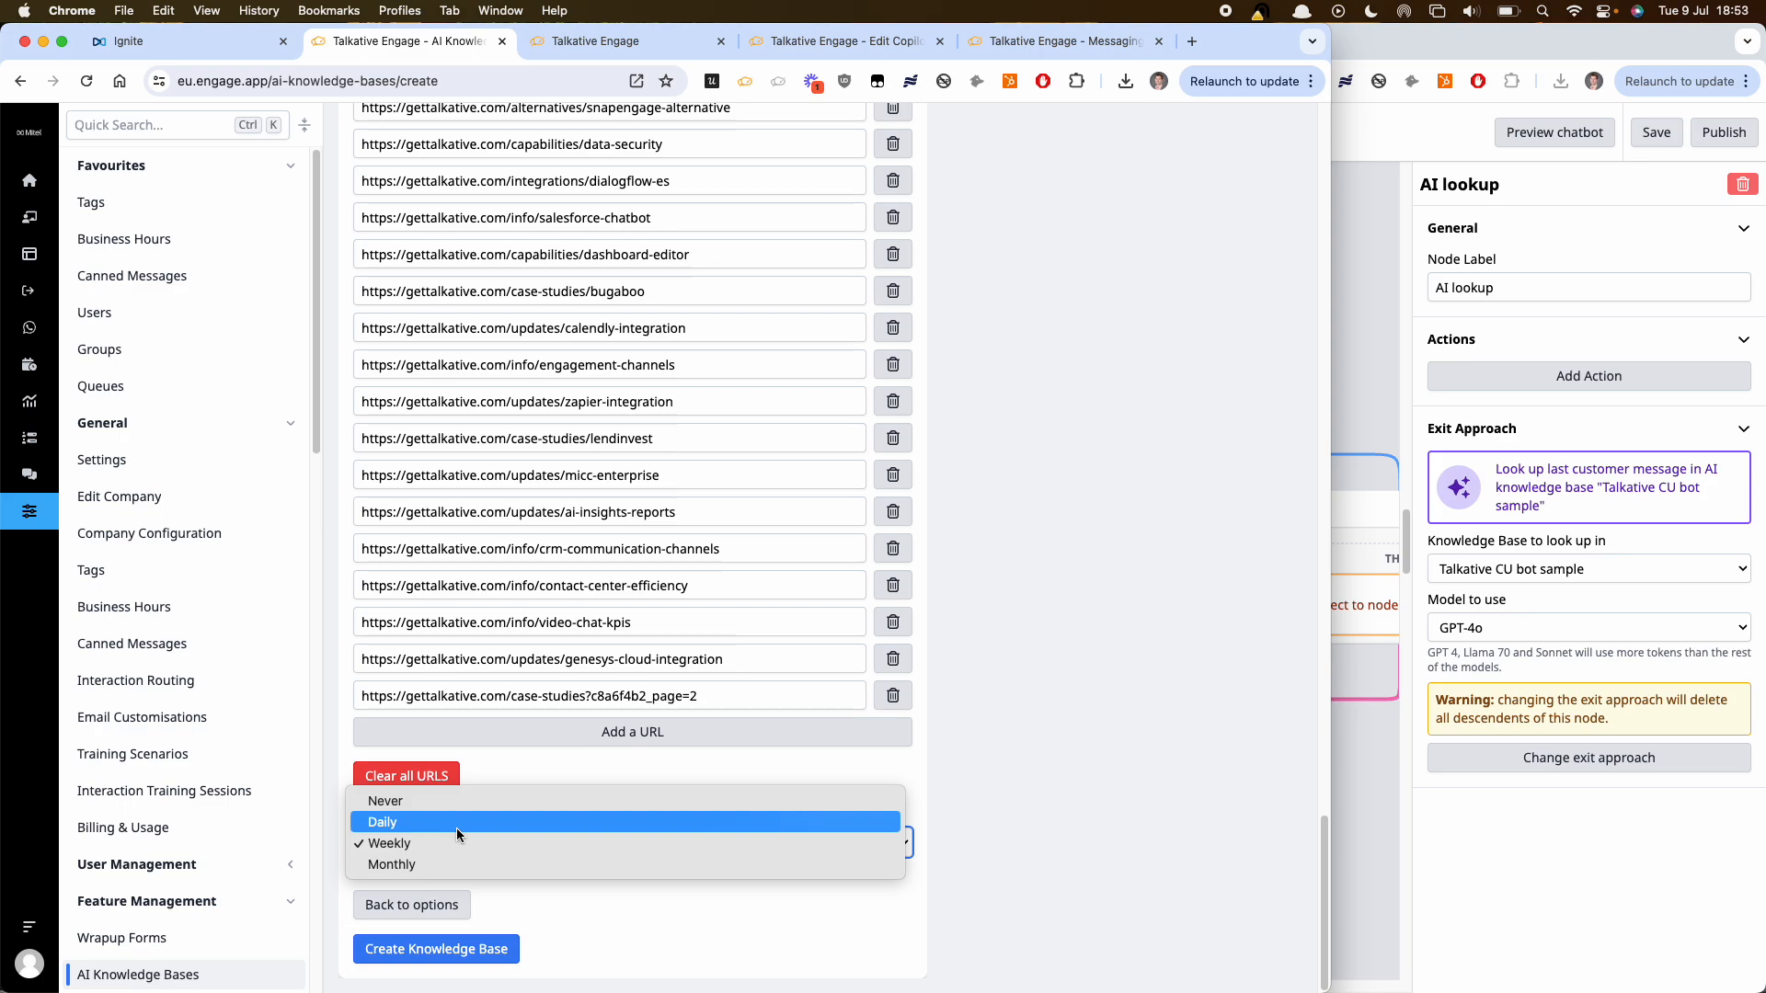
left_click(455, 831)
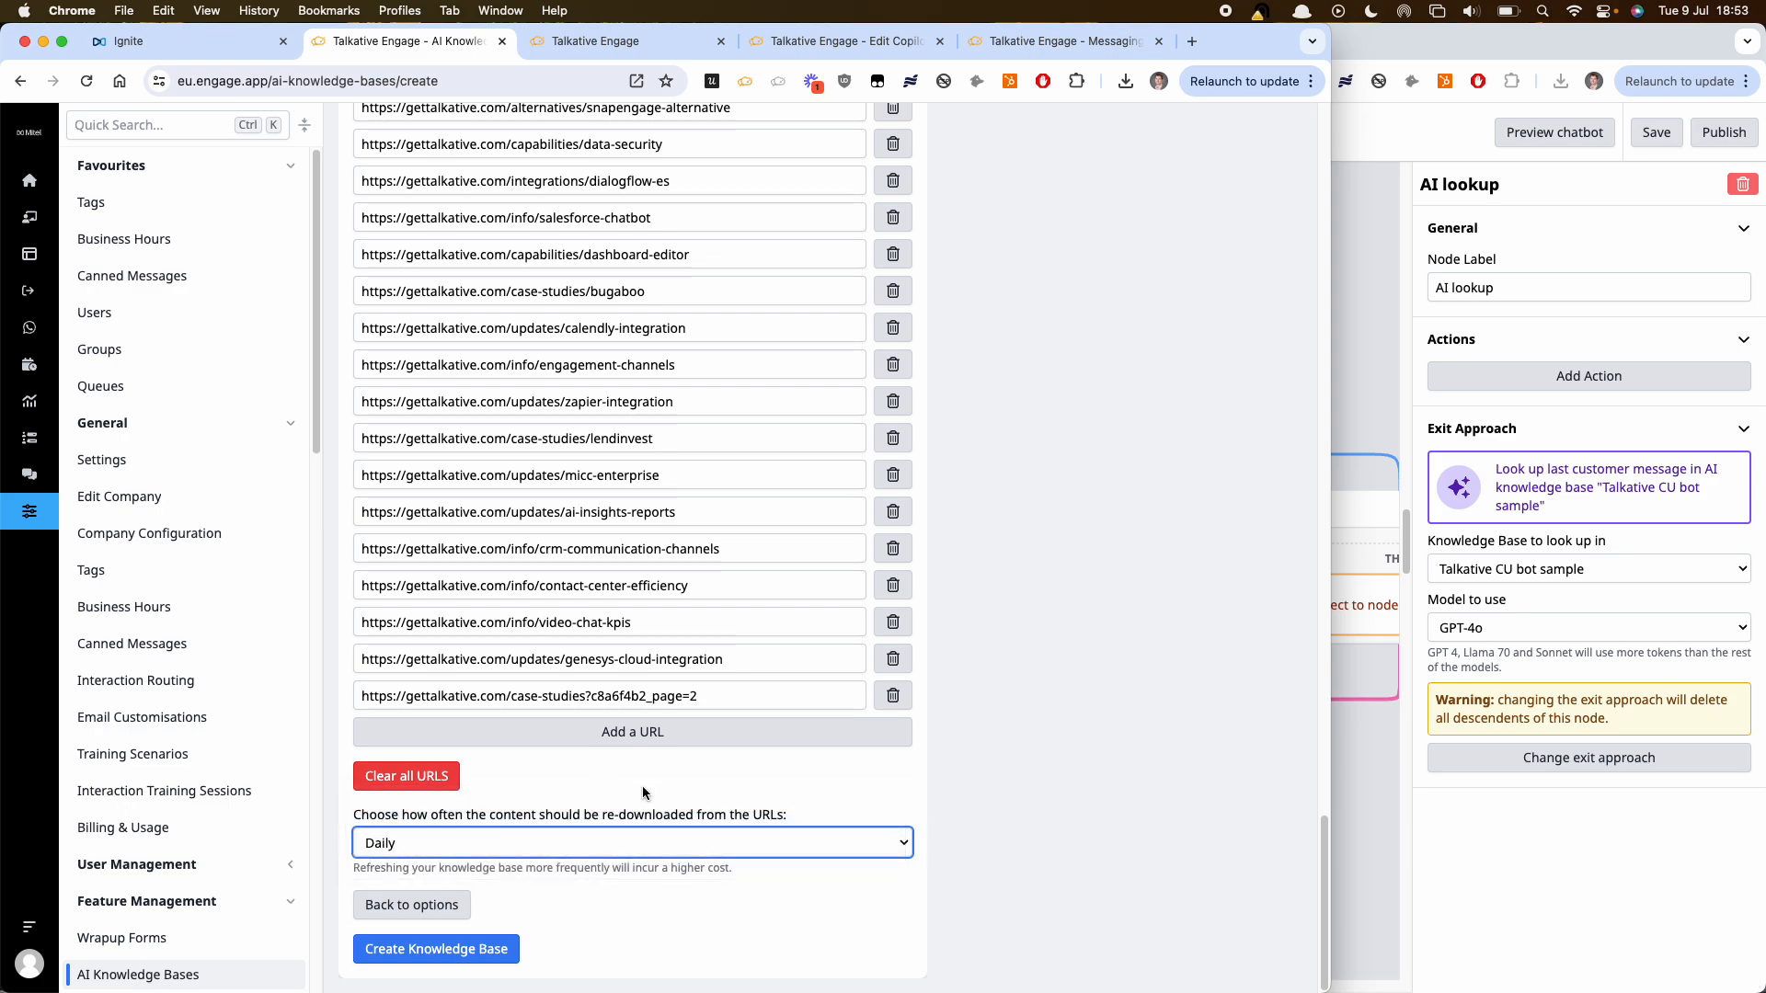
left_click(960, 800)
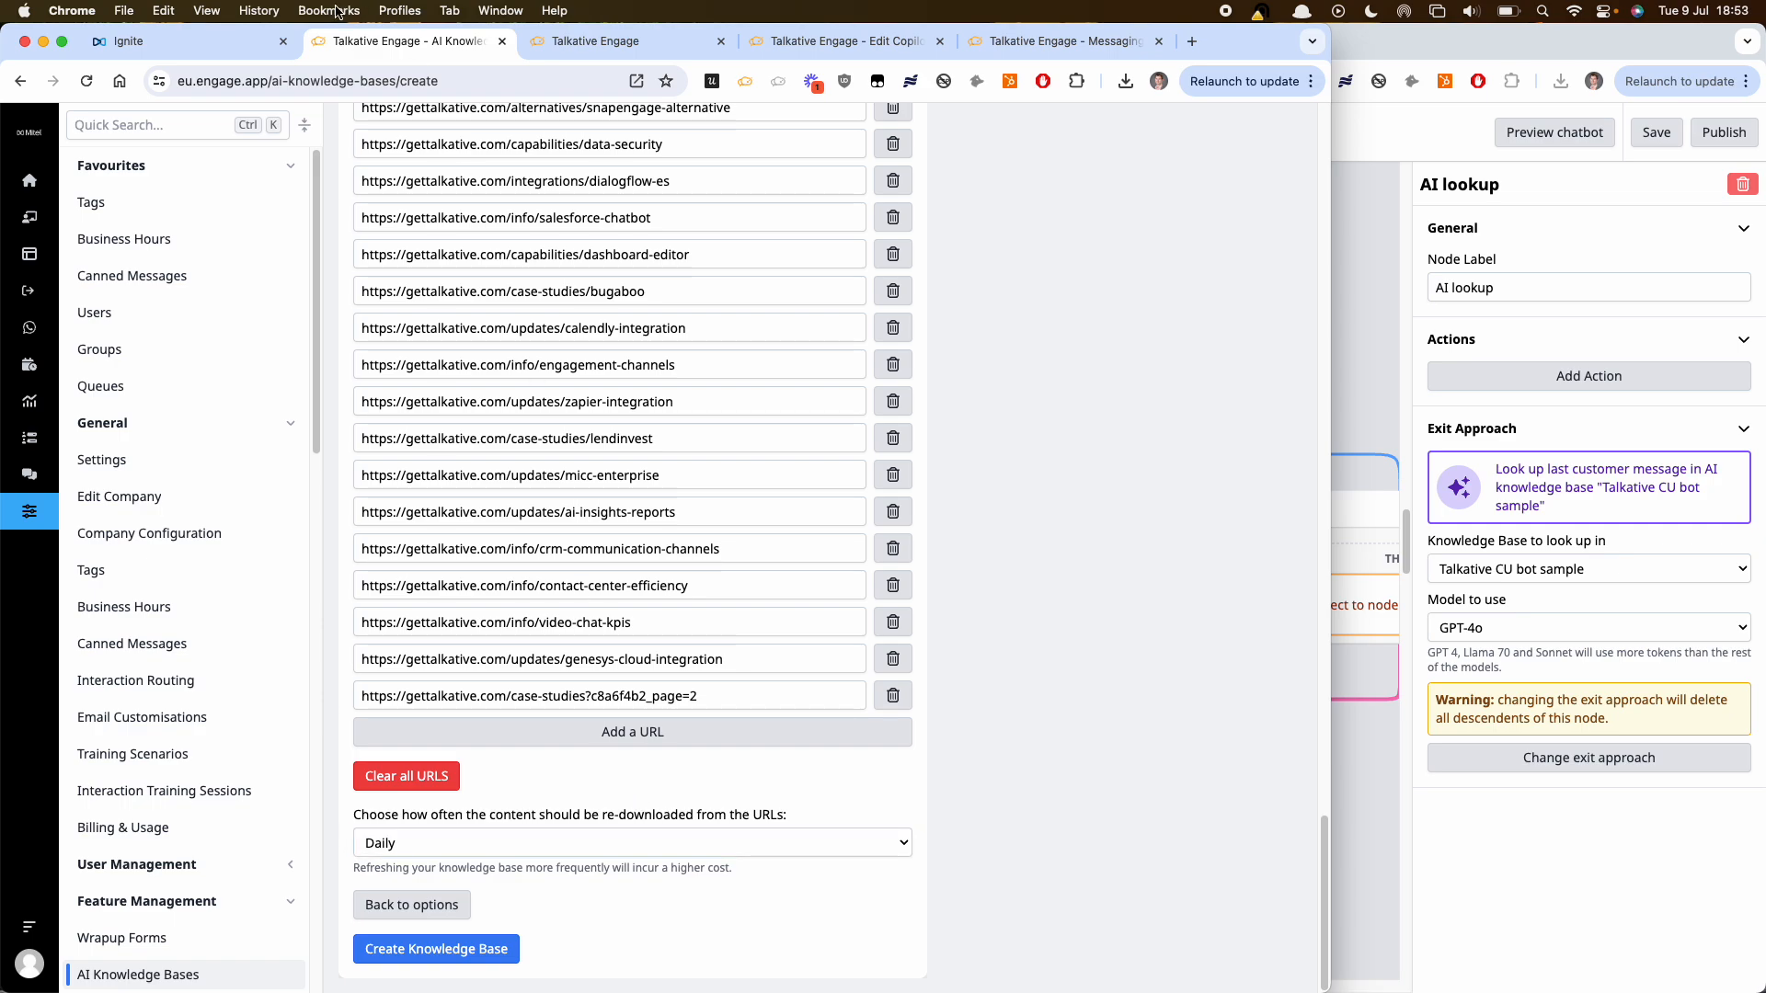
- Return to the Demo chatbot flow and start a chatbot preview
left_click(189, 40)
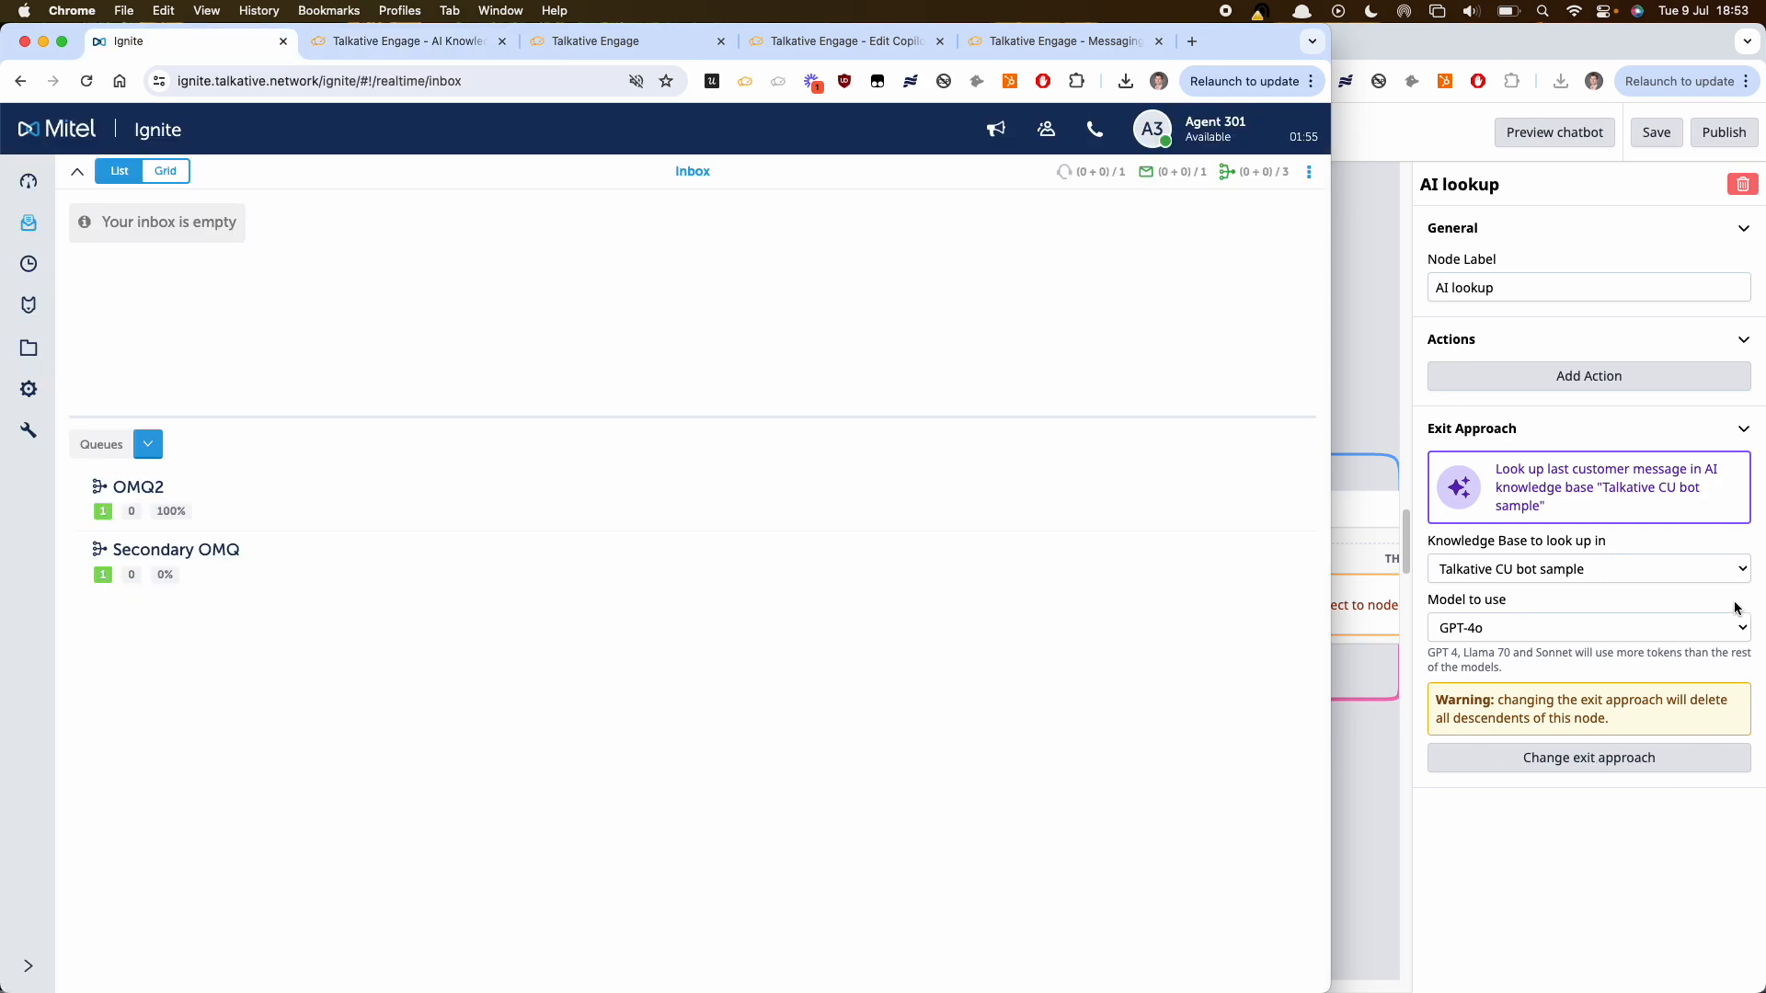
left_click(1498, 542)
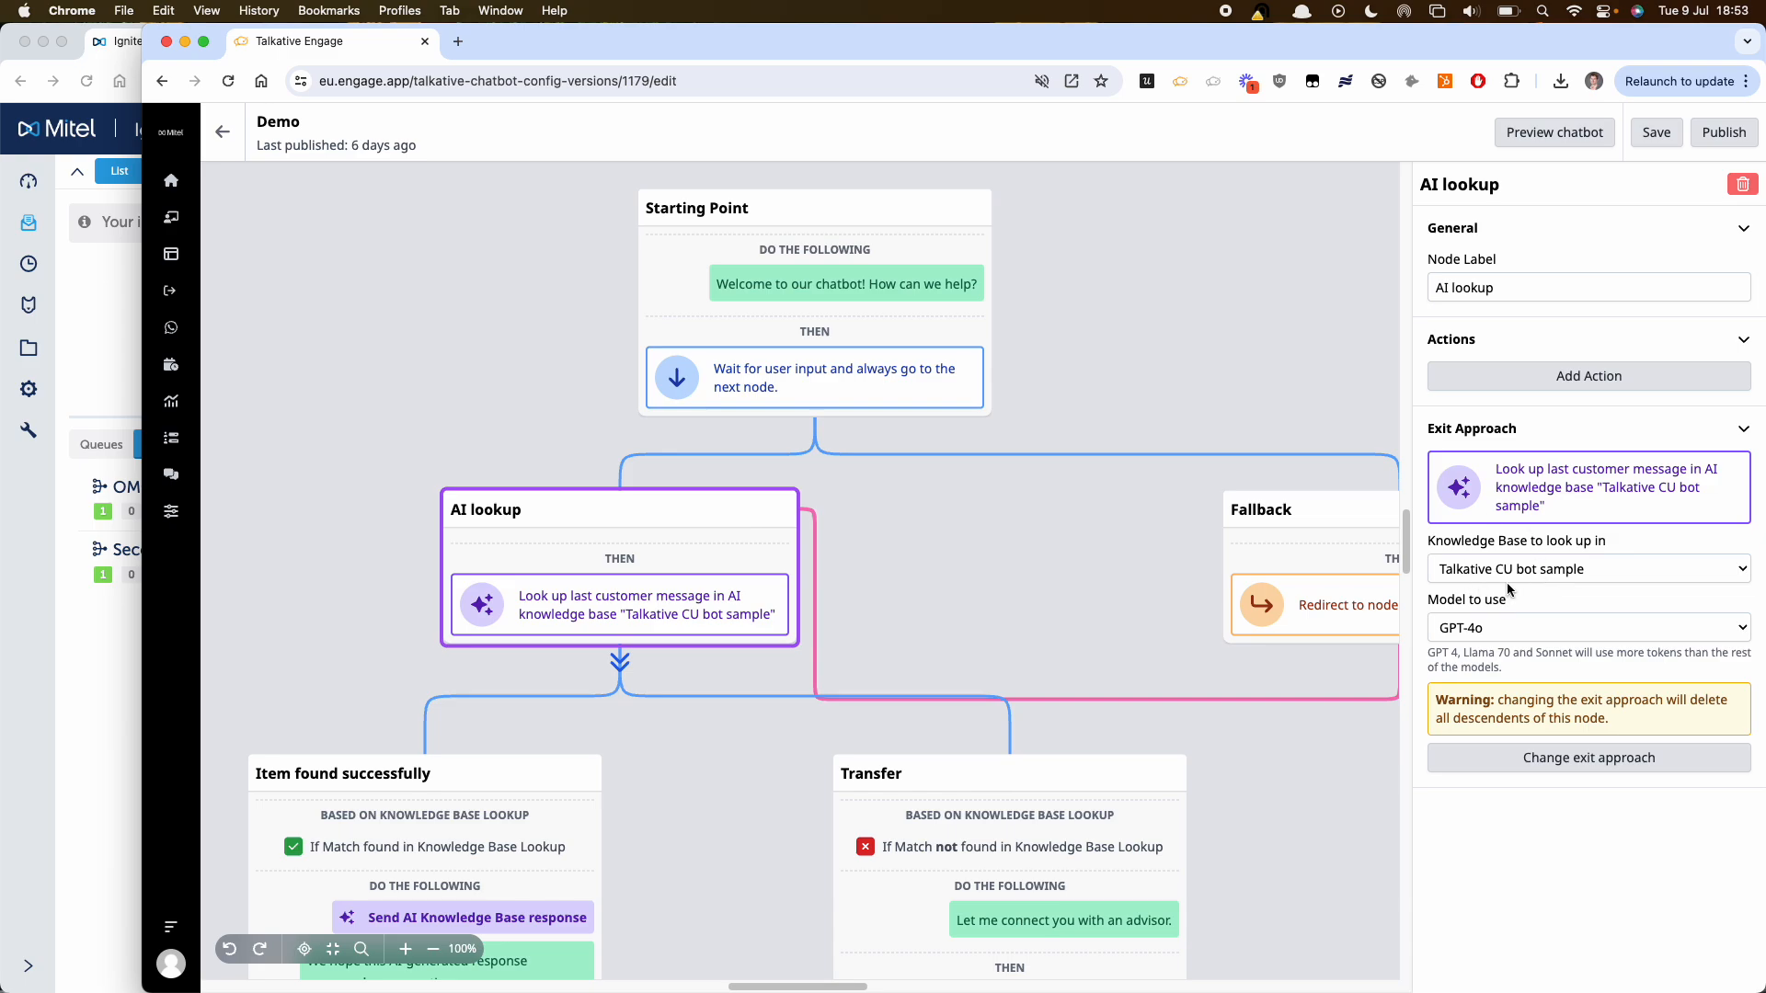
left_click(1578, 145)
left_click(1494, 162)
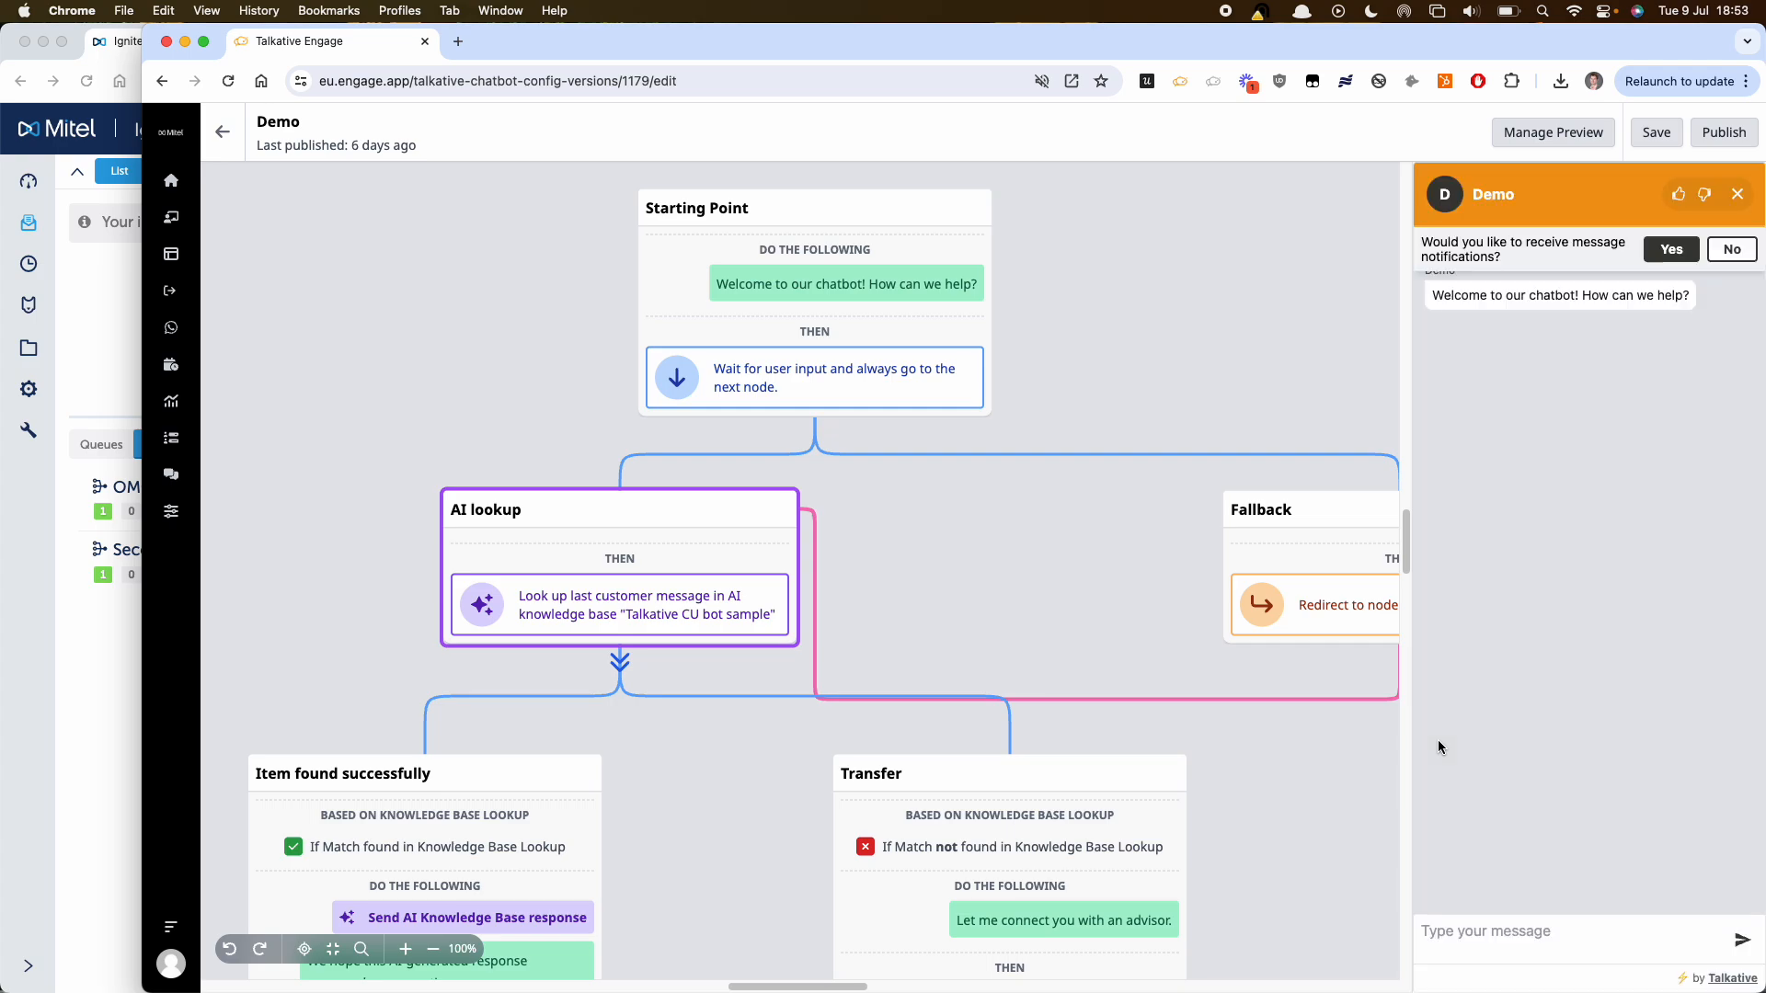
- Send the message "need a loan for a car" in the chatbot preview
left_click(1494, 930)
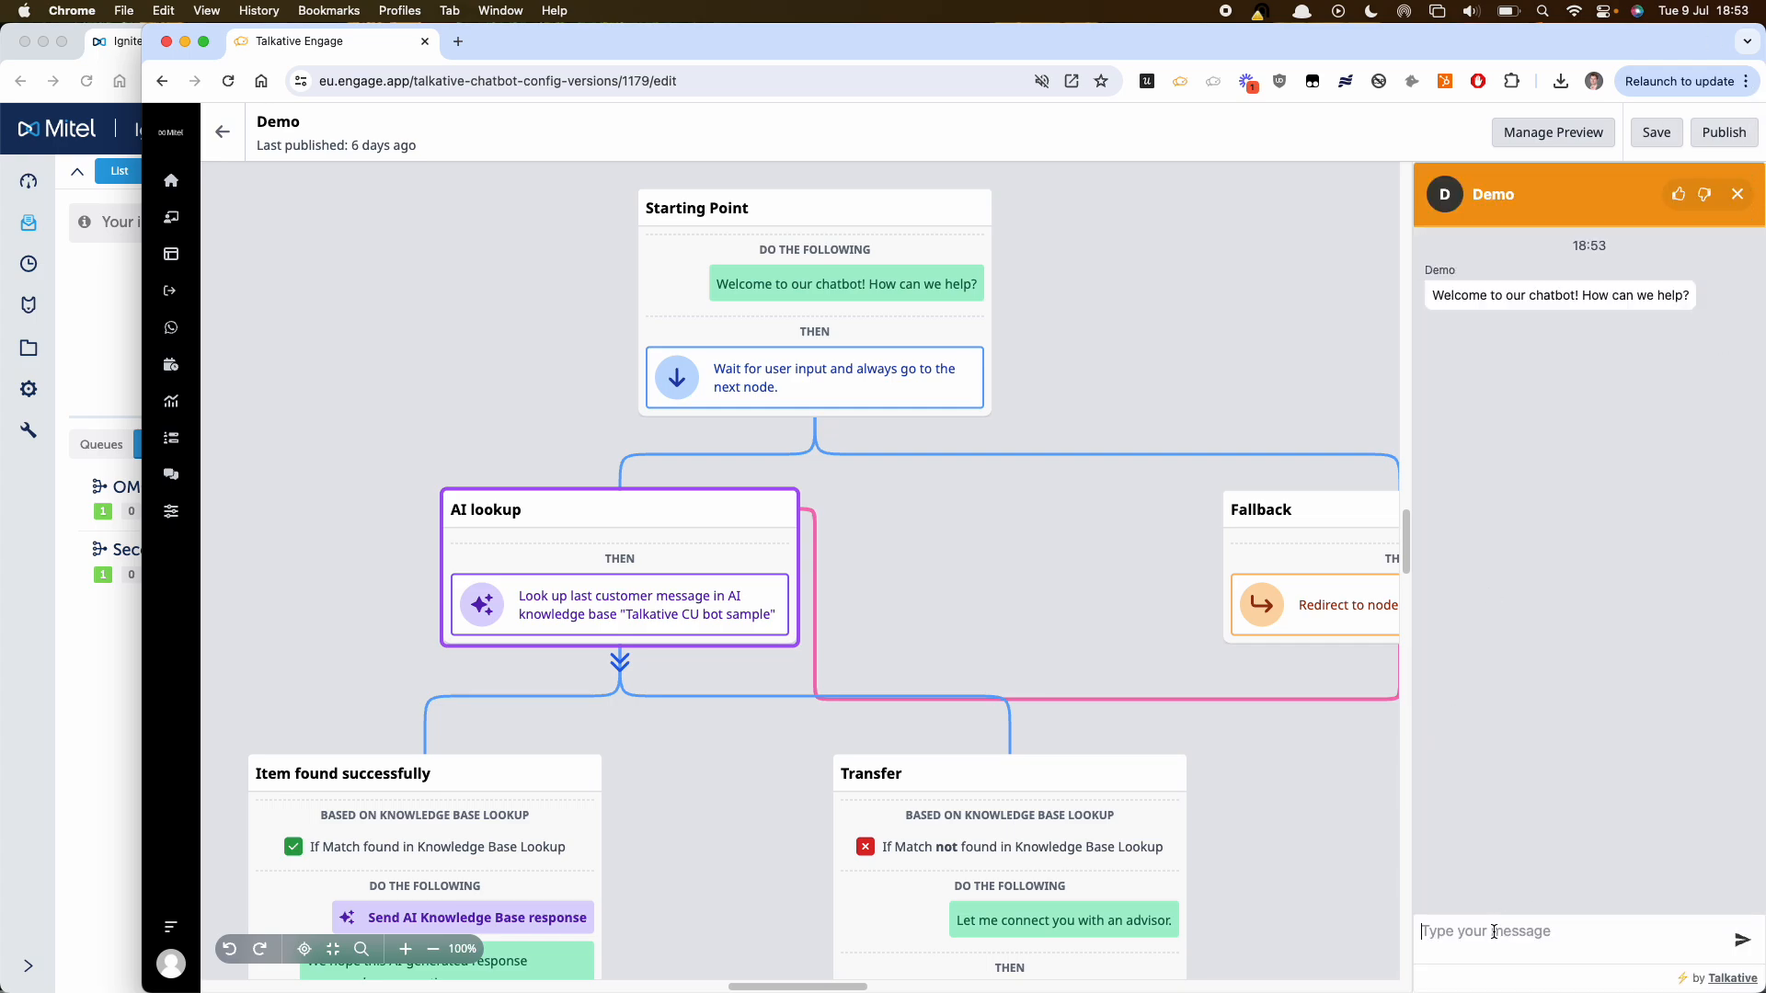
type("need a loan for a car")
key("Return")
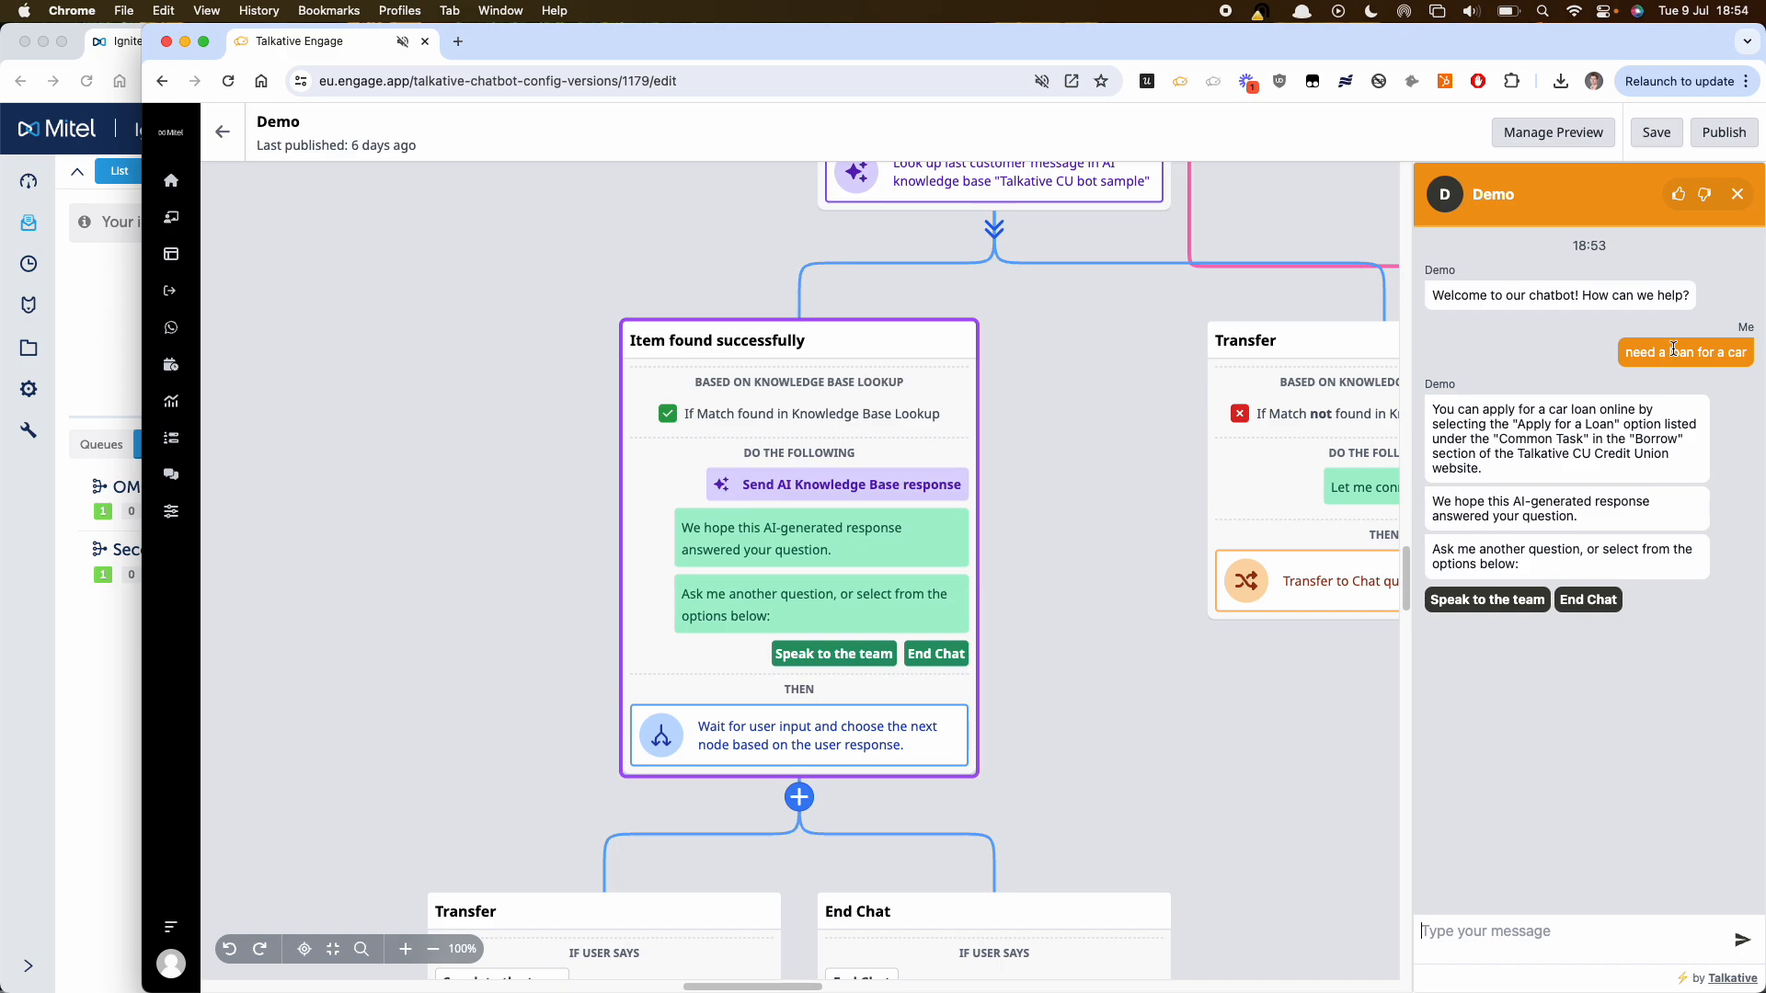
- Check the lookup's match and no-match branches, and ask the preview chatbot "what rates u offer?"
left_click_drag(1140, 409, 992, 580)
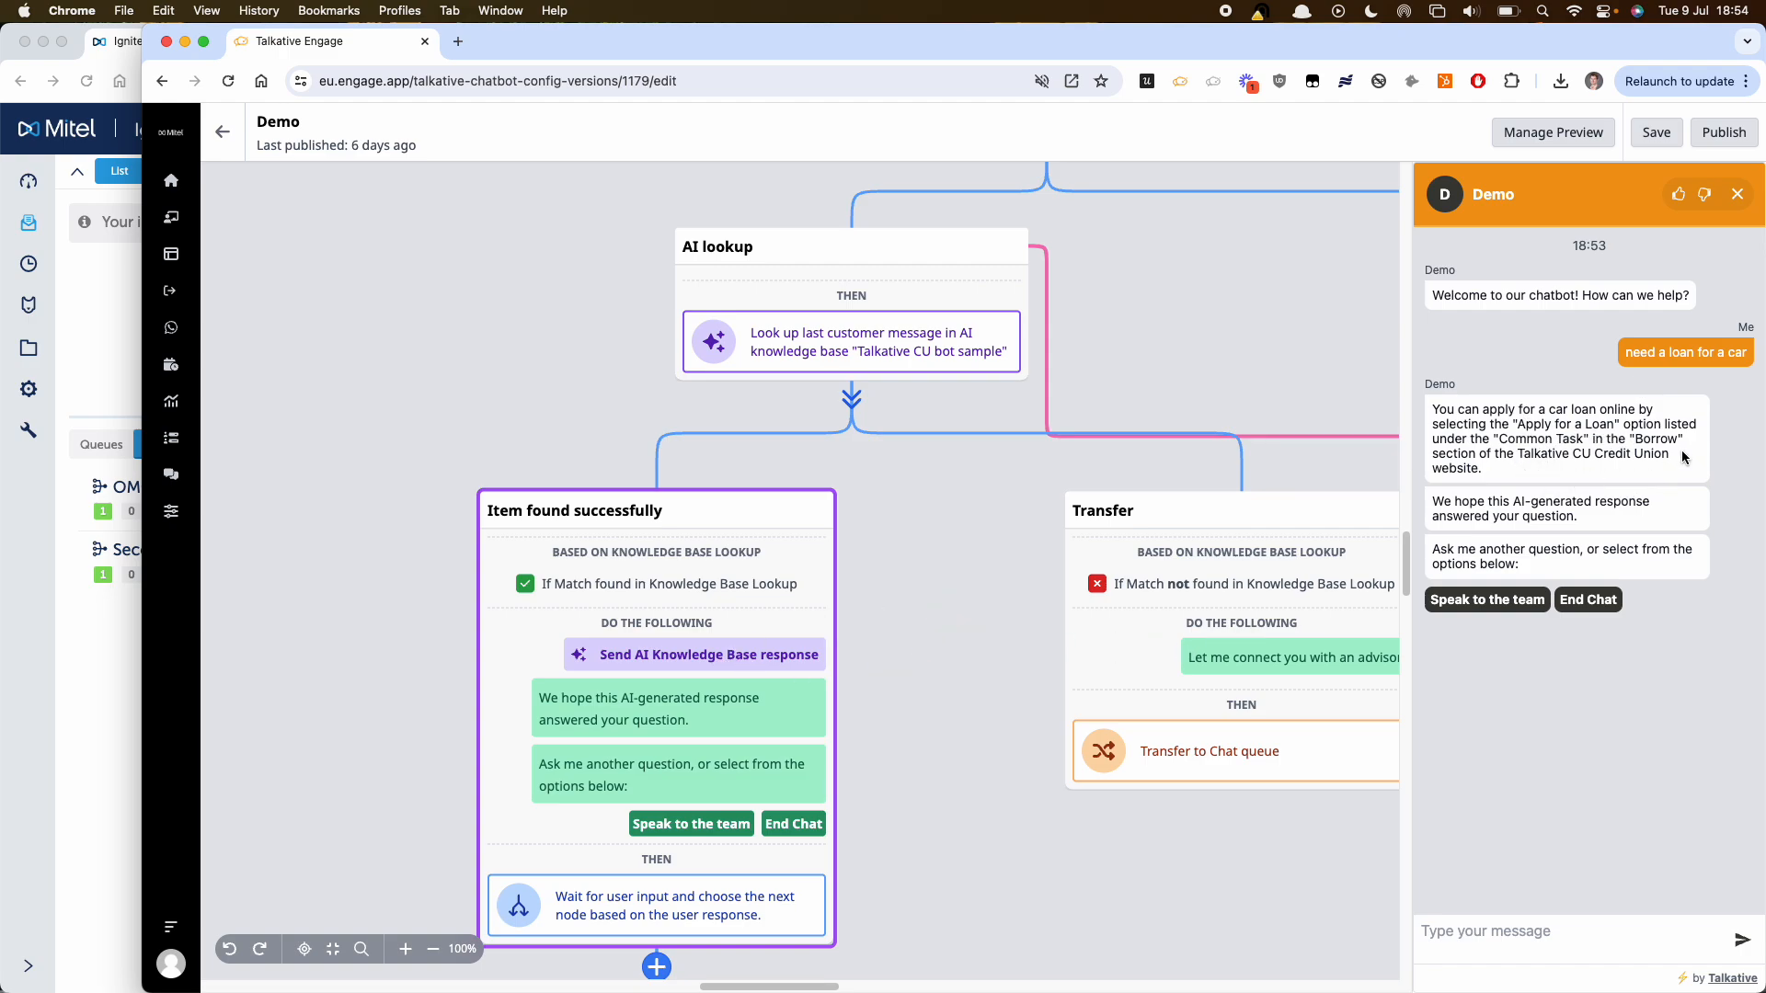
left_click_drag(1288, 832, 1166, 834)
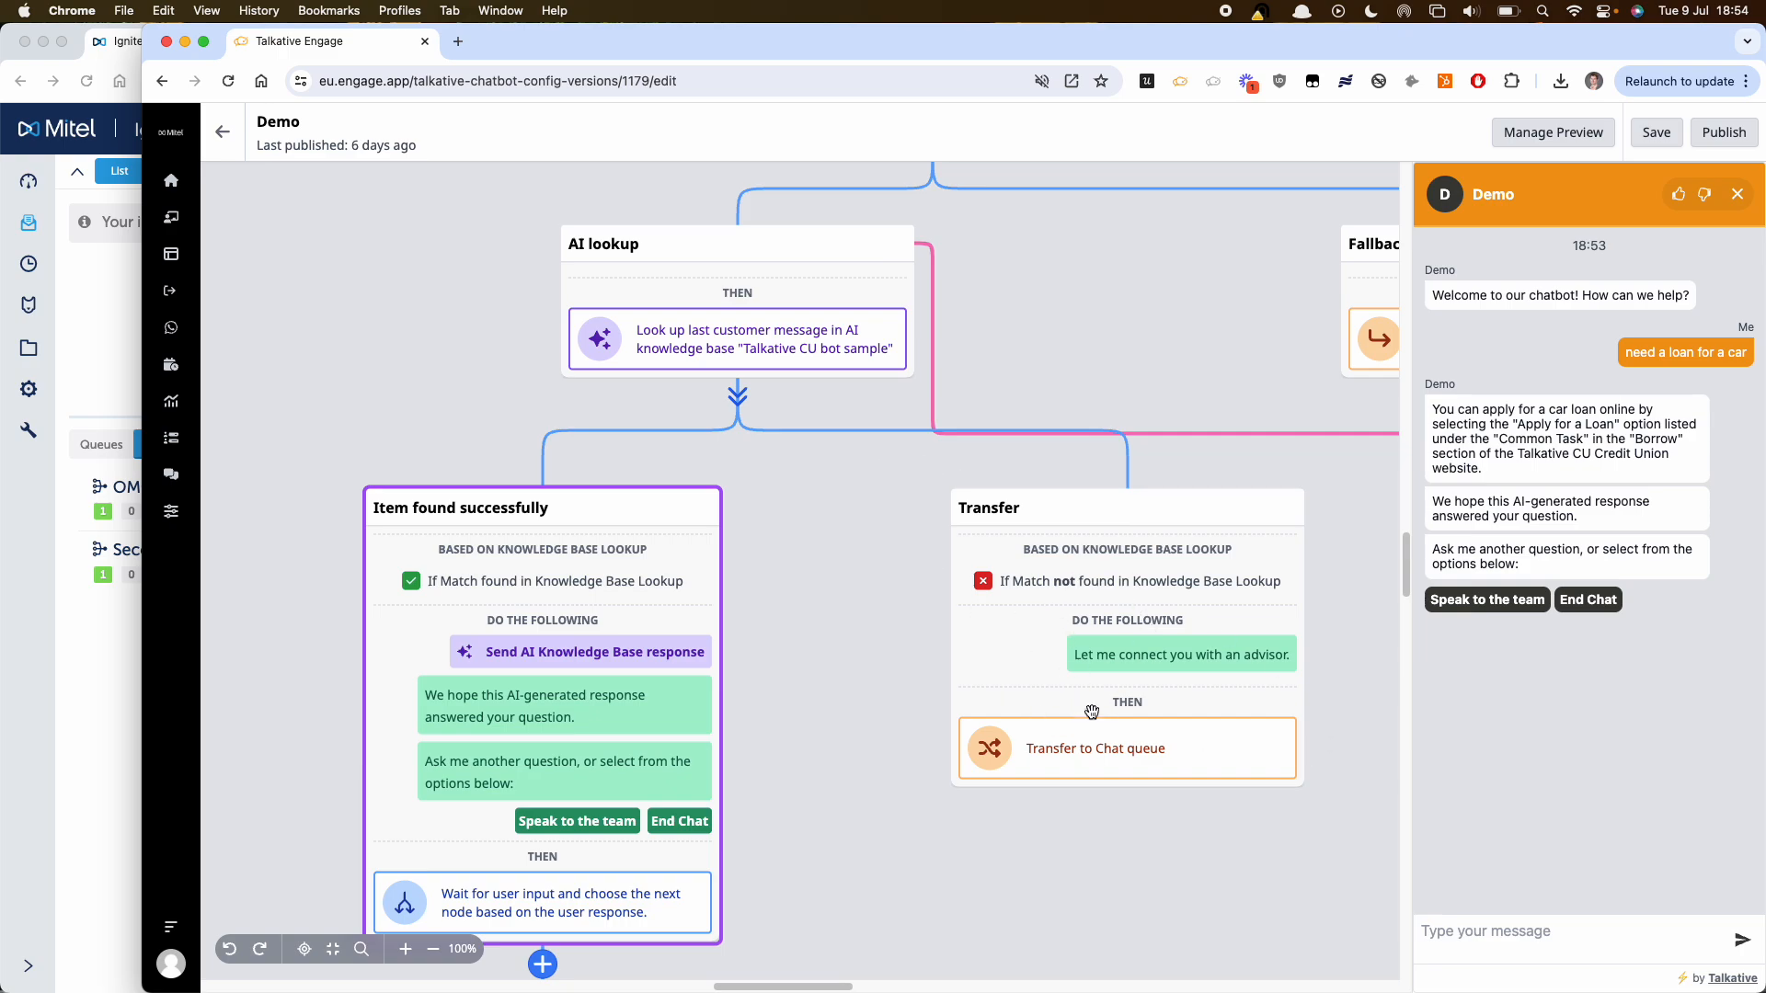
left_click(1505, 943)
type("what rates u offer?")
key("Return")
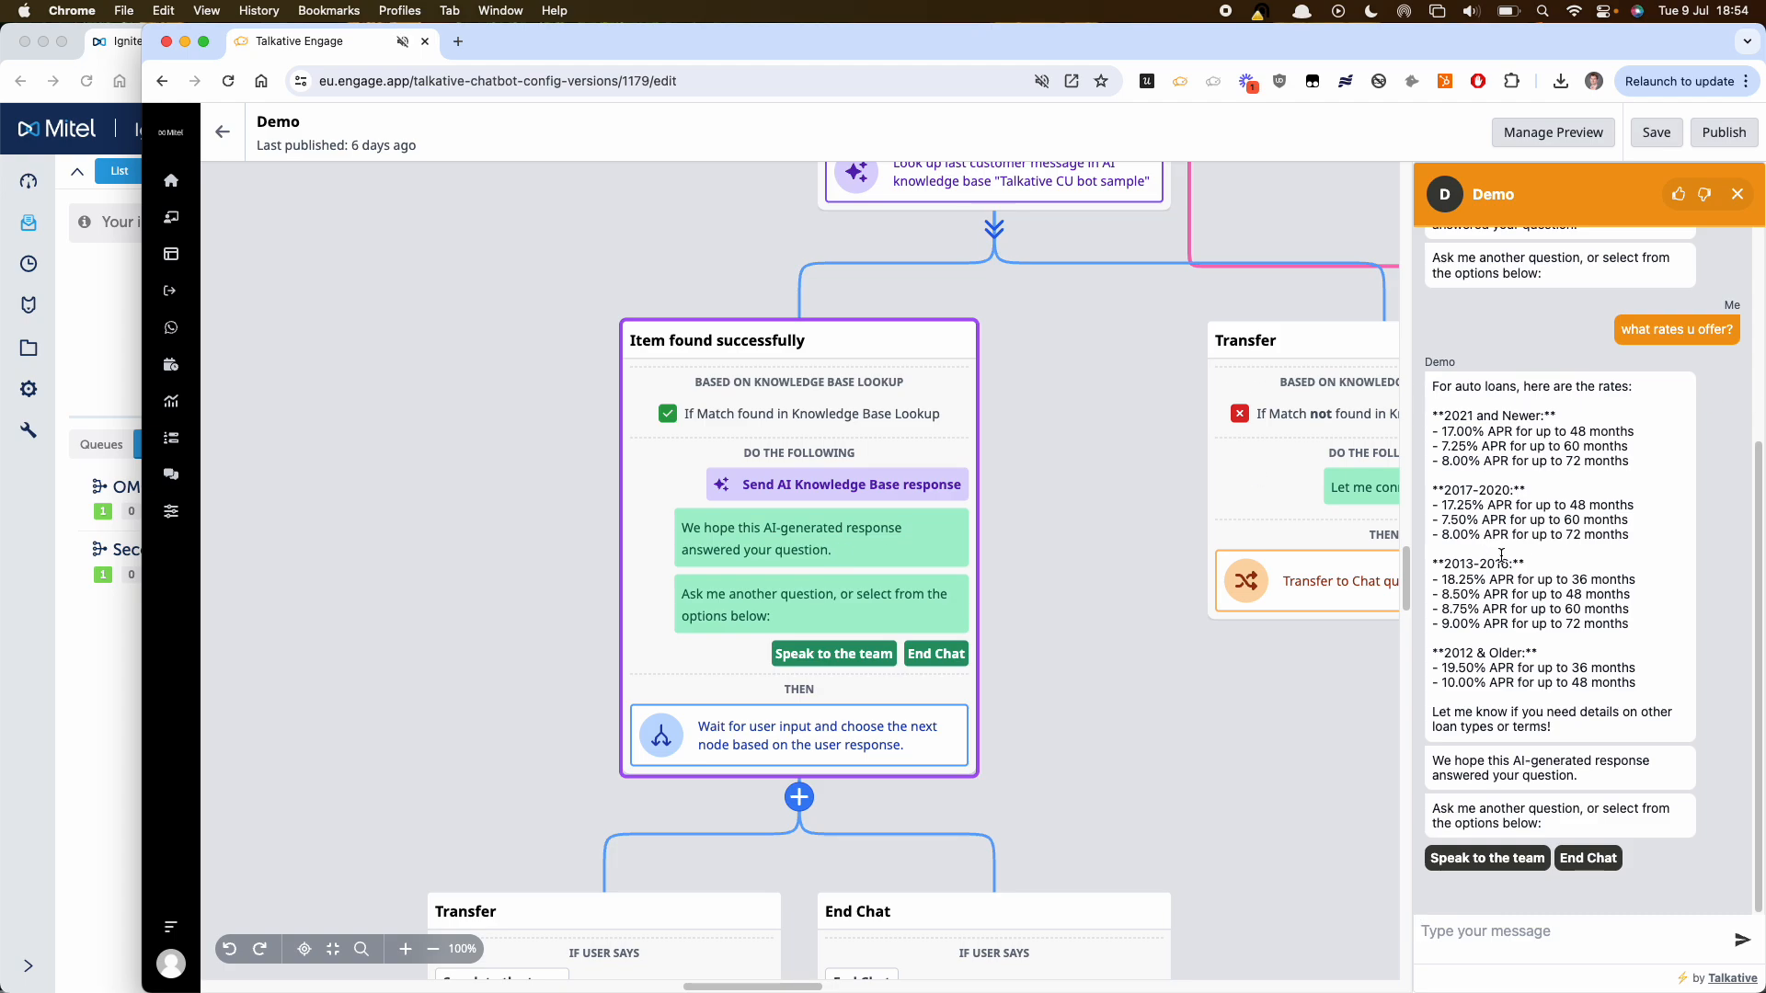
- Ask the chatbot to speak to the team, and accept the incoming OMQ2 interaction in Mitel Ignite
left_click(1517, 862)
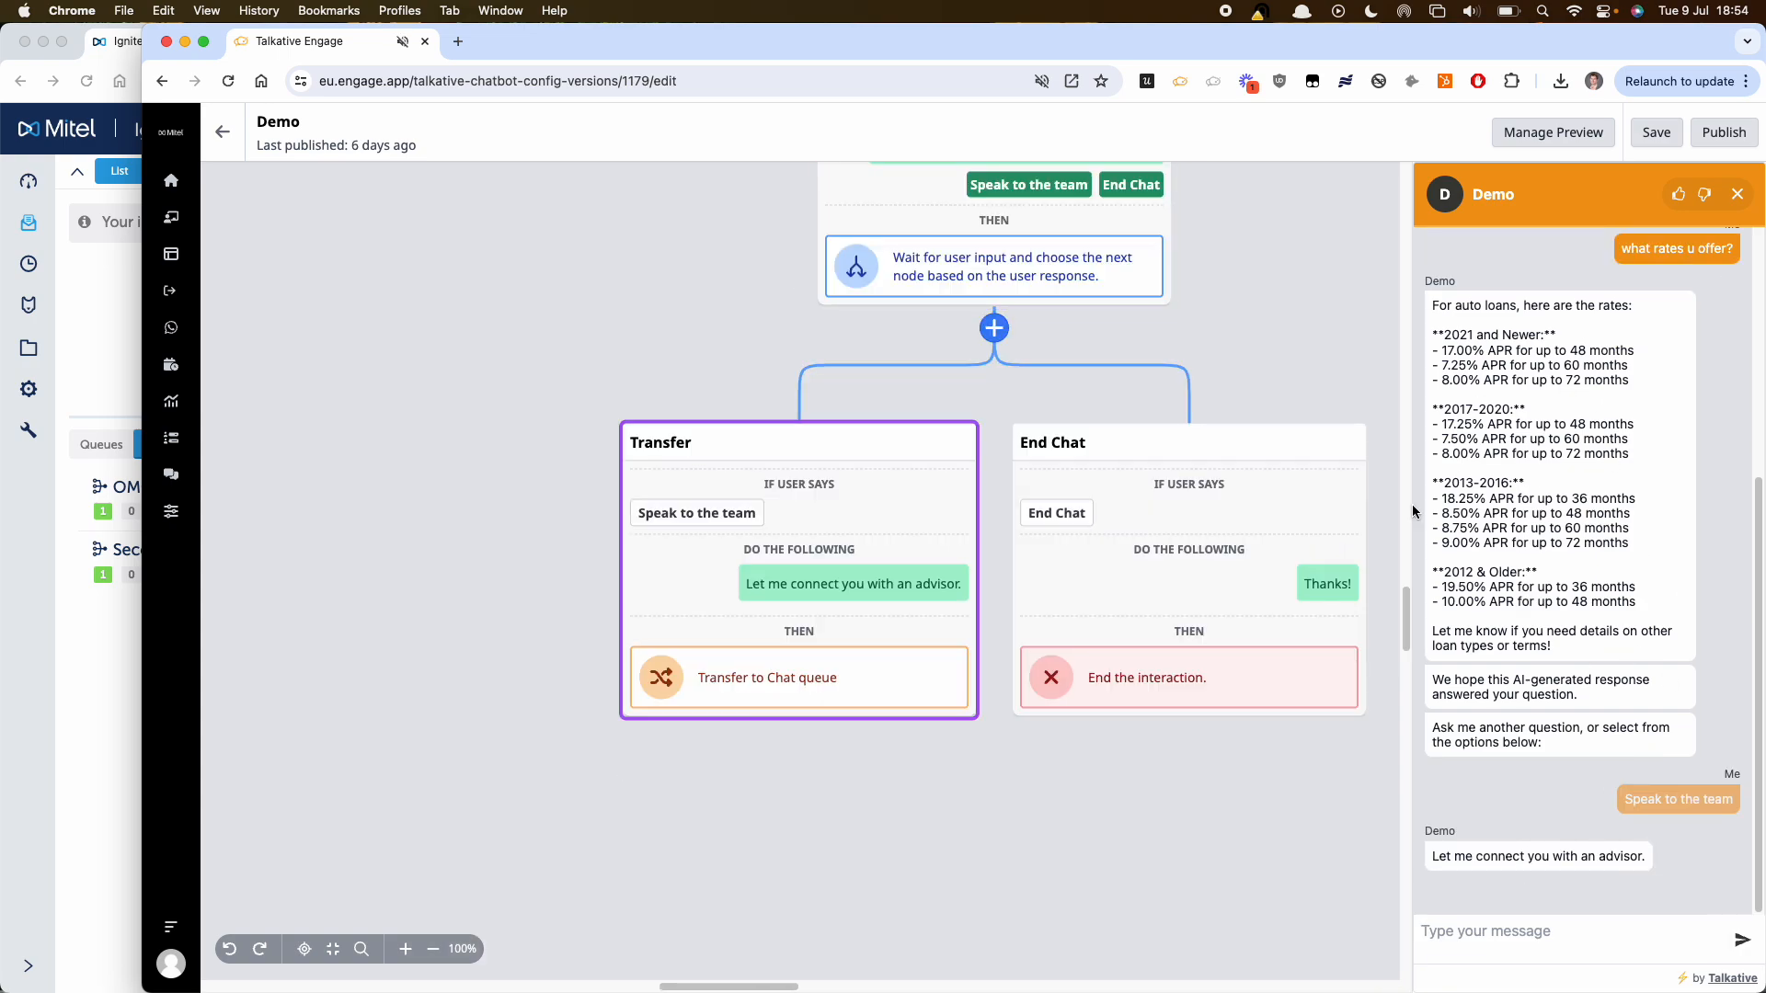
left_click(56, 741)
left_click_drag(1339, 267, 1393, 275)
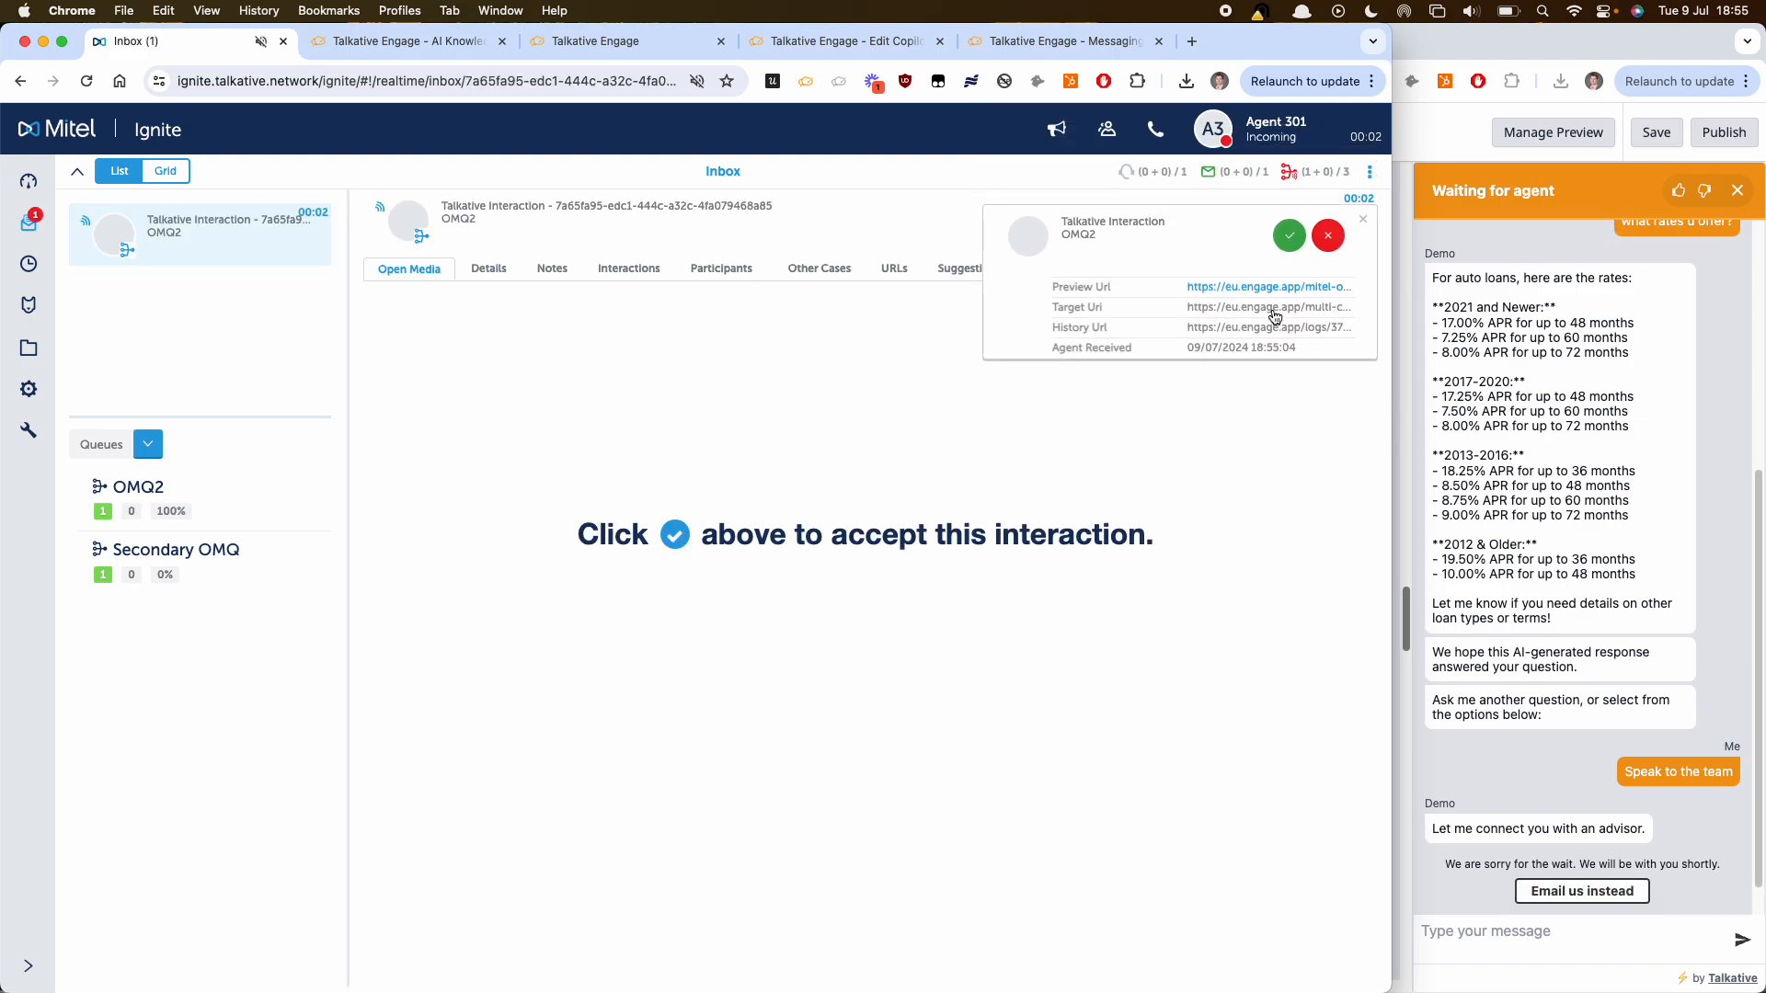
left_click(1288, 238)
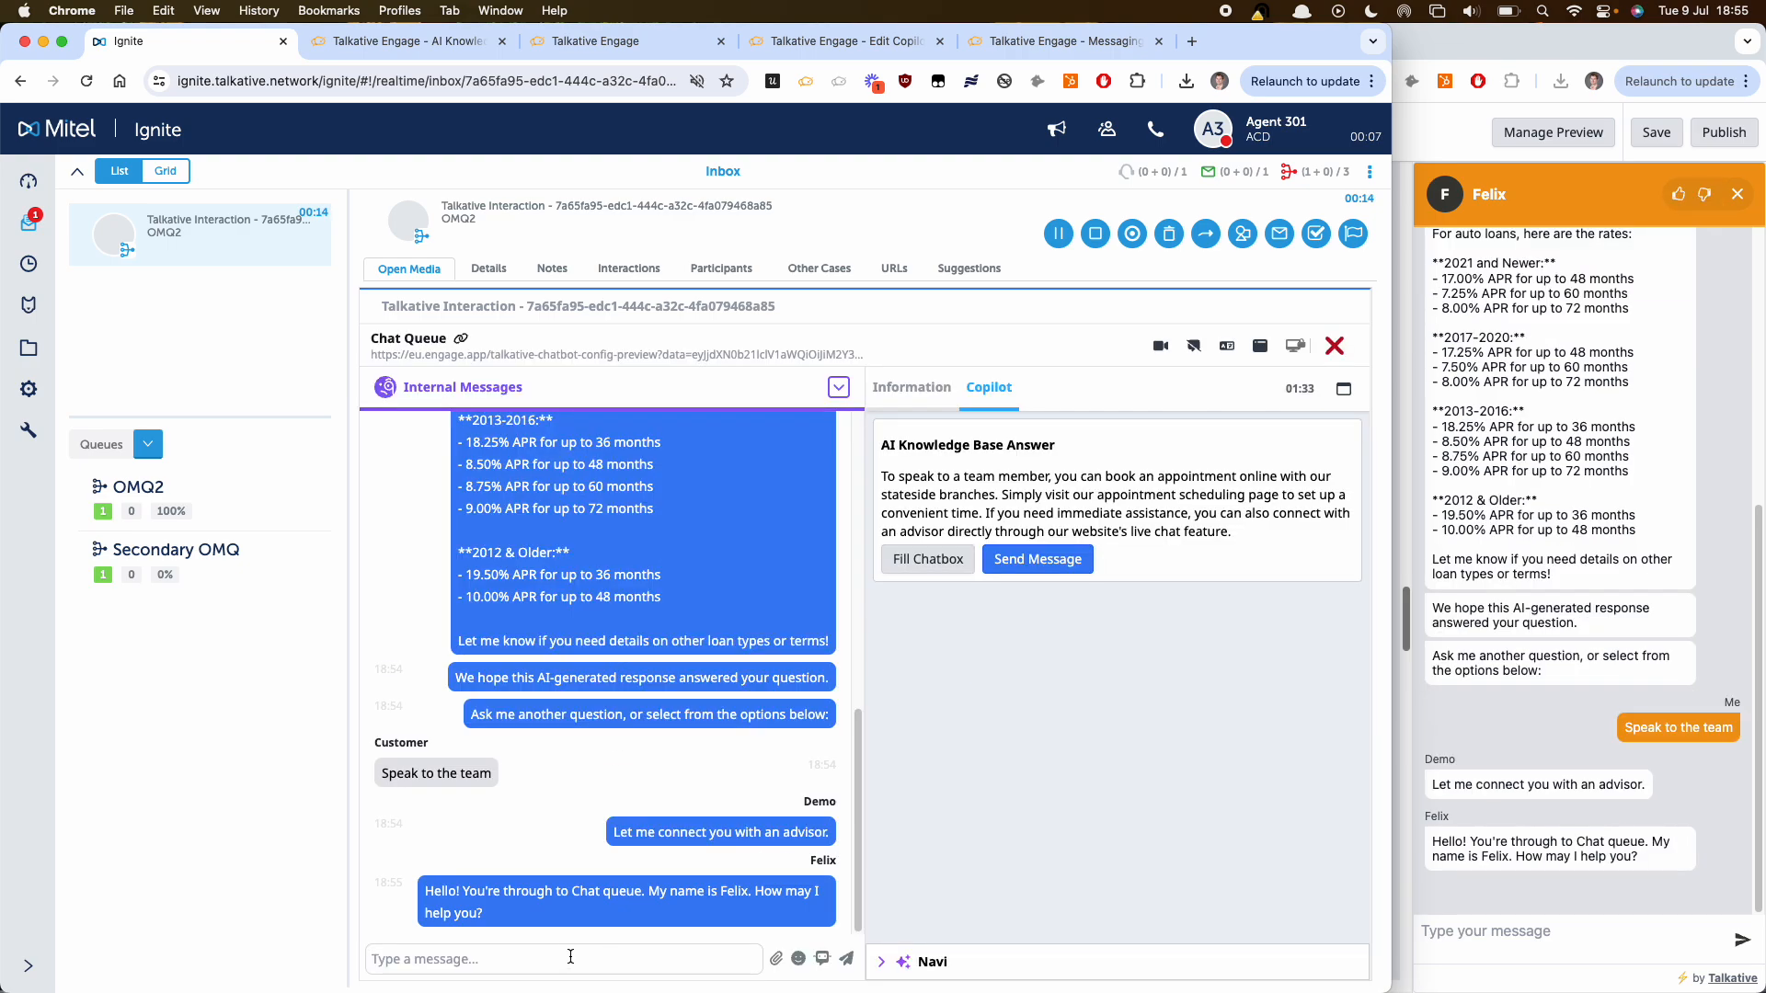
- Review the chatbot conversation history in the accepted interaction and go to its message field
scroll(641, 625, "up", 15)
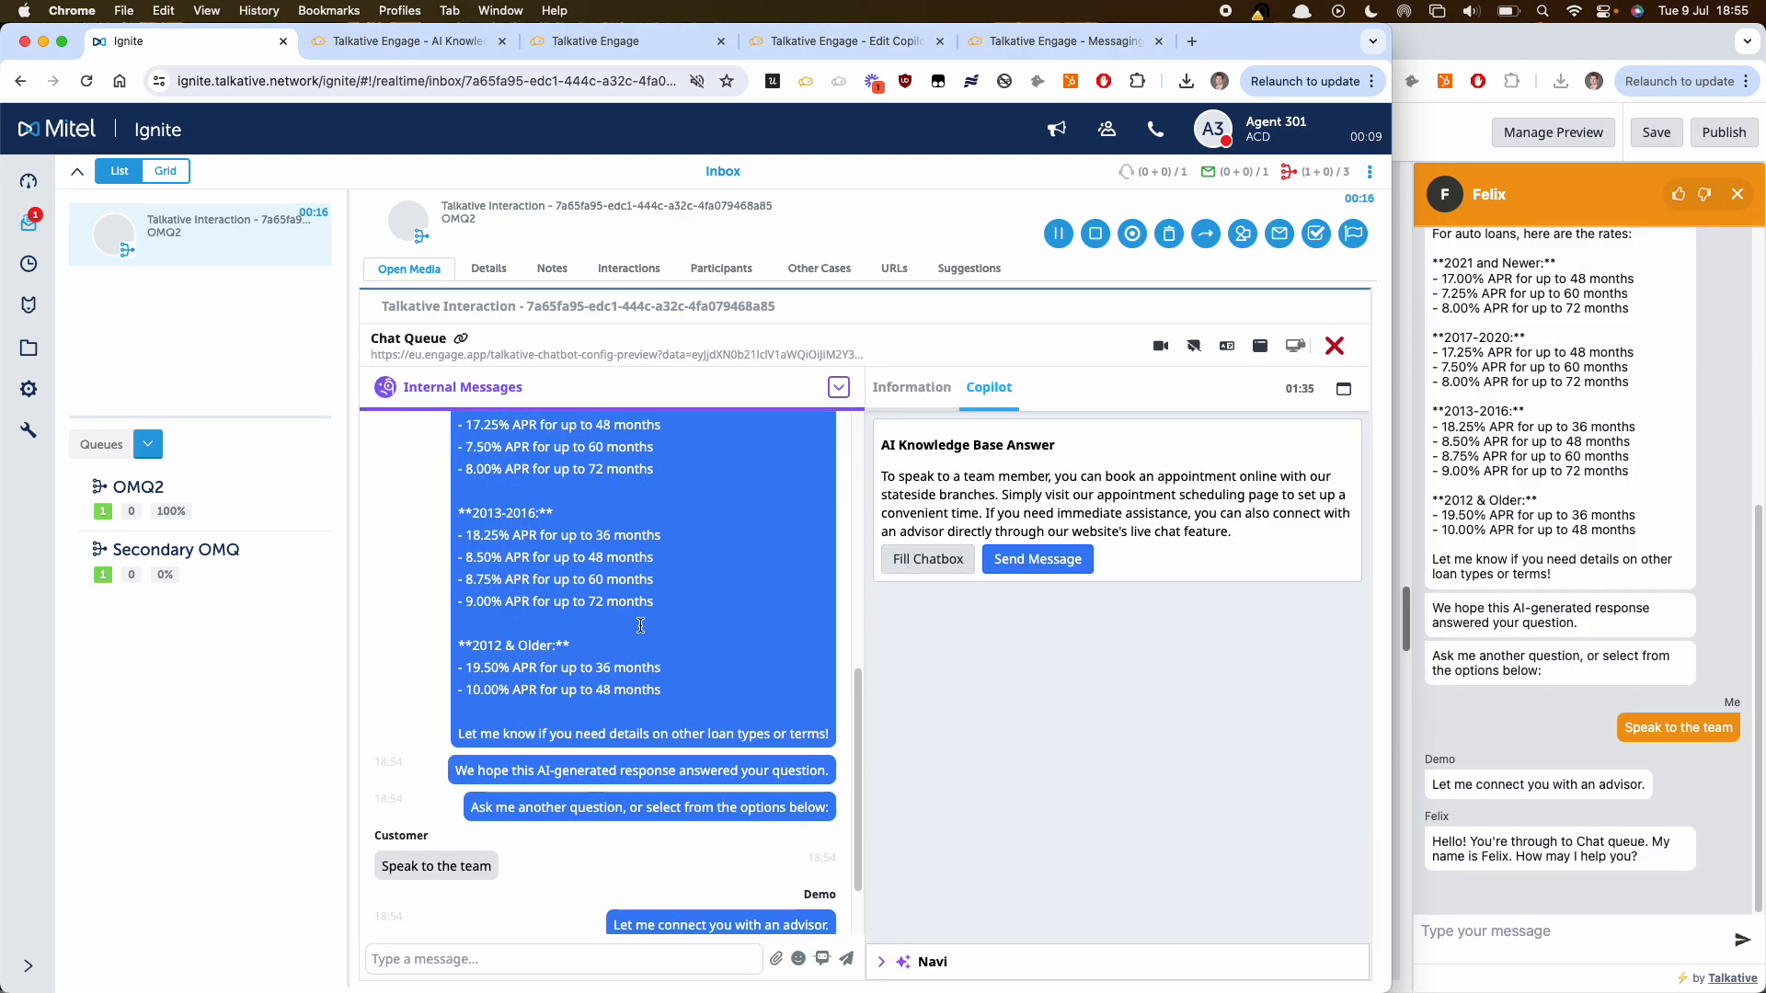
scroll(641, 626, "down", 8)
scroll(641, 627, "up", 8)
scroll(641, 627, "down", 8)
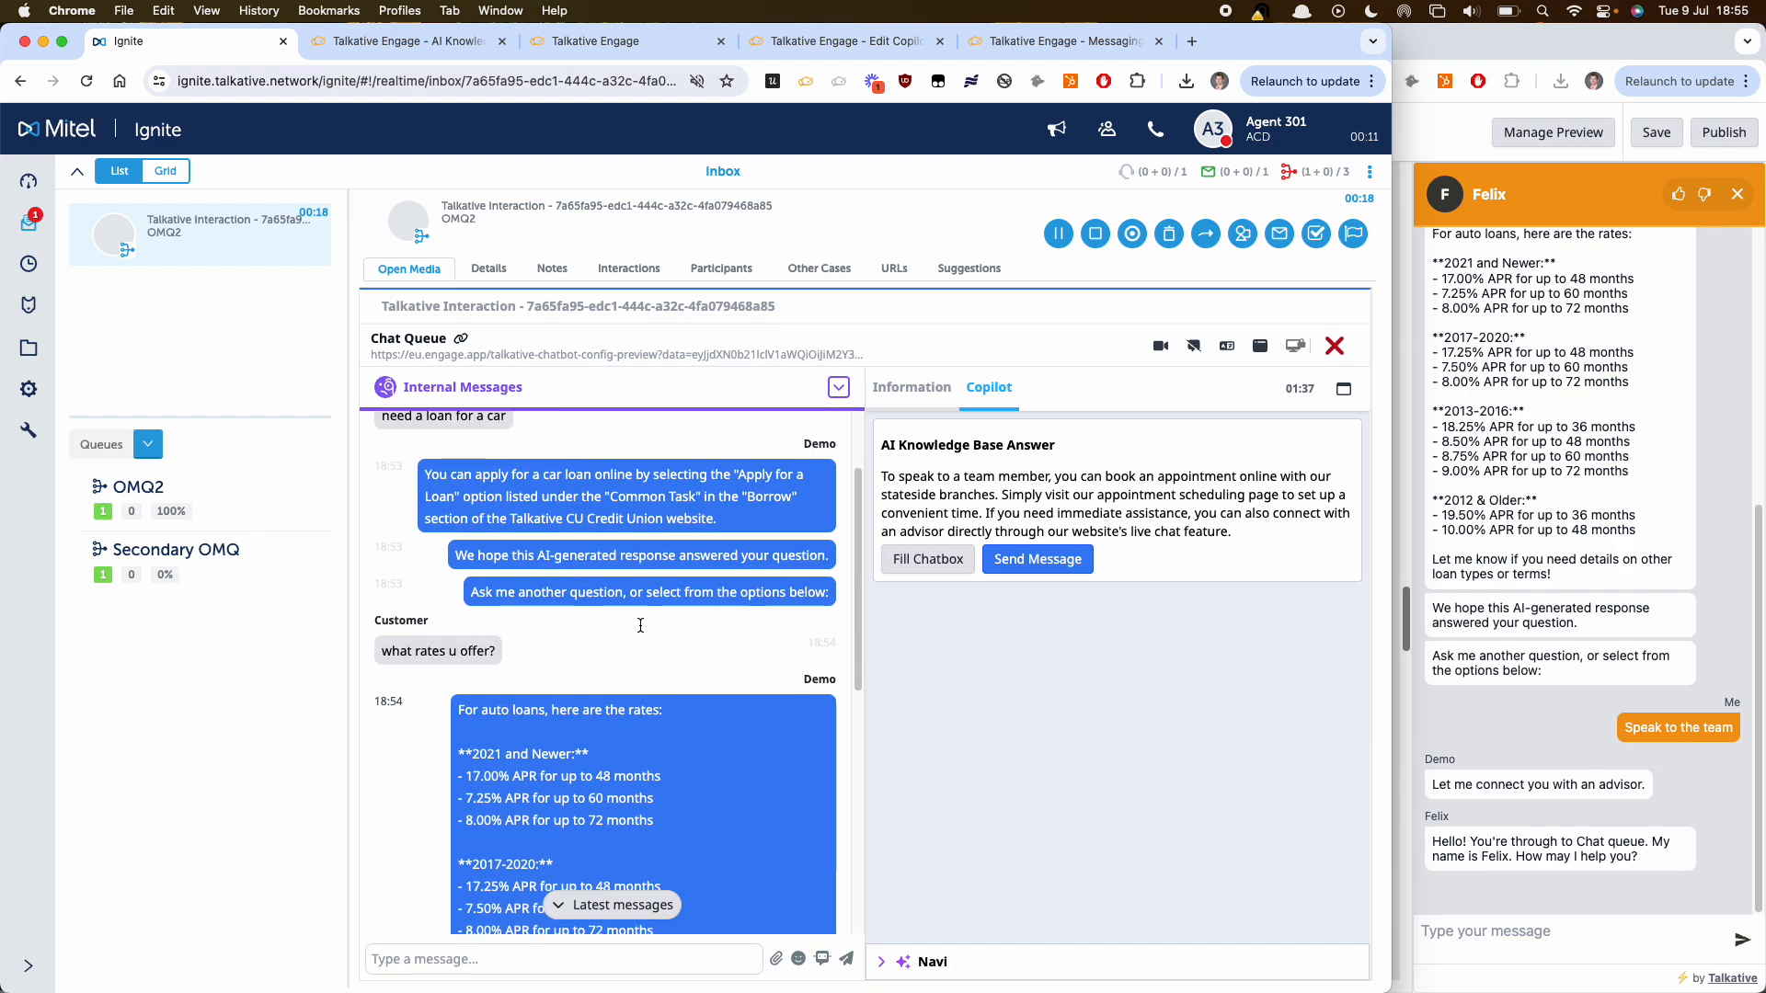
left_click(479, 963)
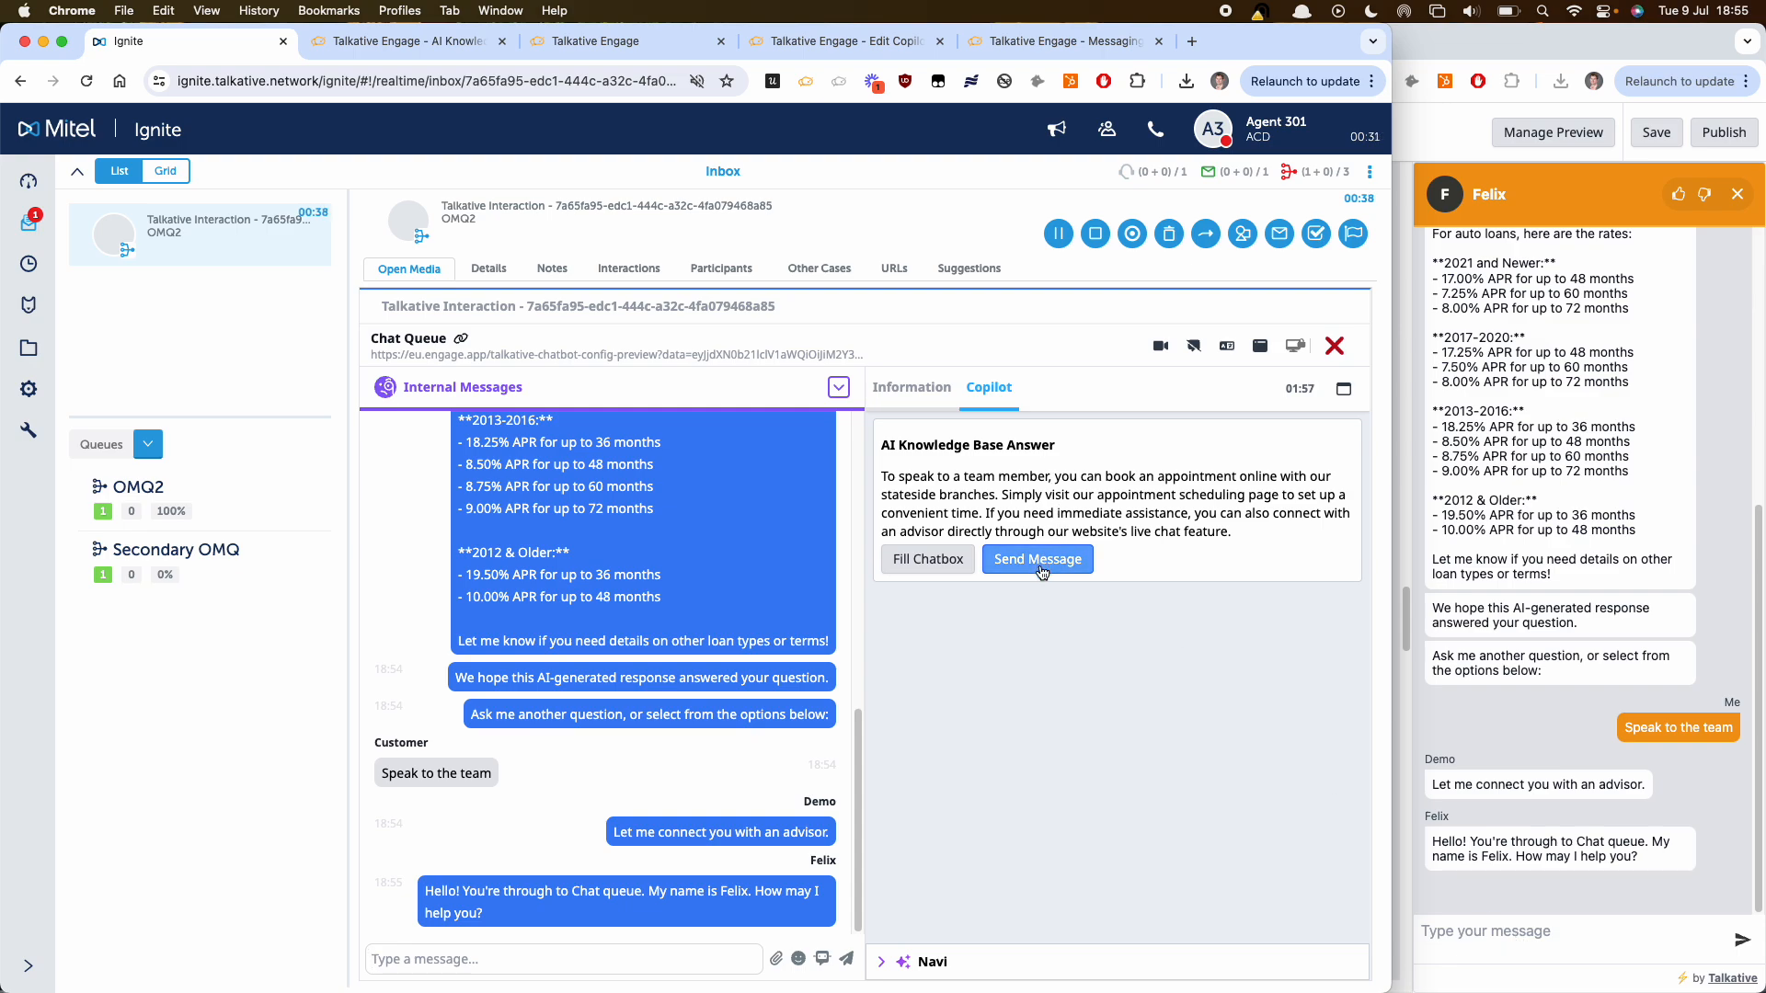
- Ask "whats ur routing number?" as the customer in the preview chat, and reply from Mitel Ignite with Copilot's AI Knowledge Base Answer
left_click(941, 575)
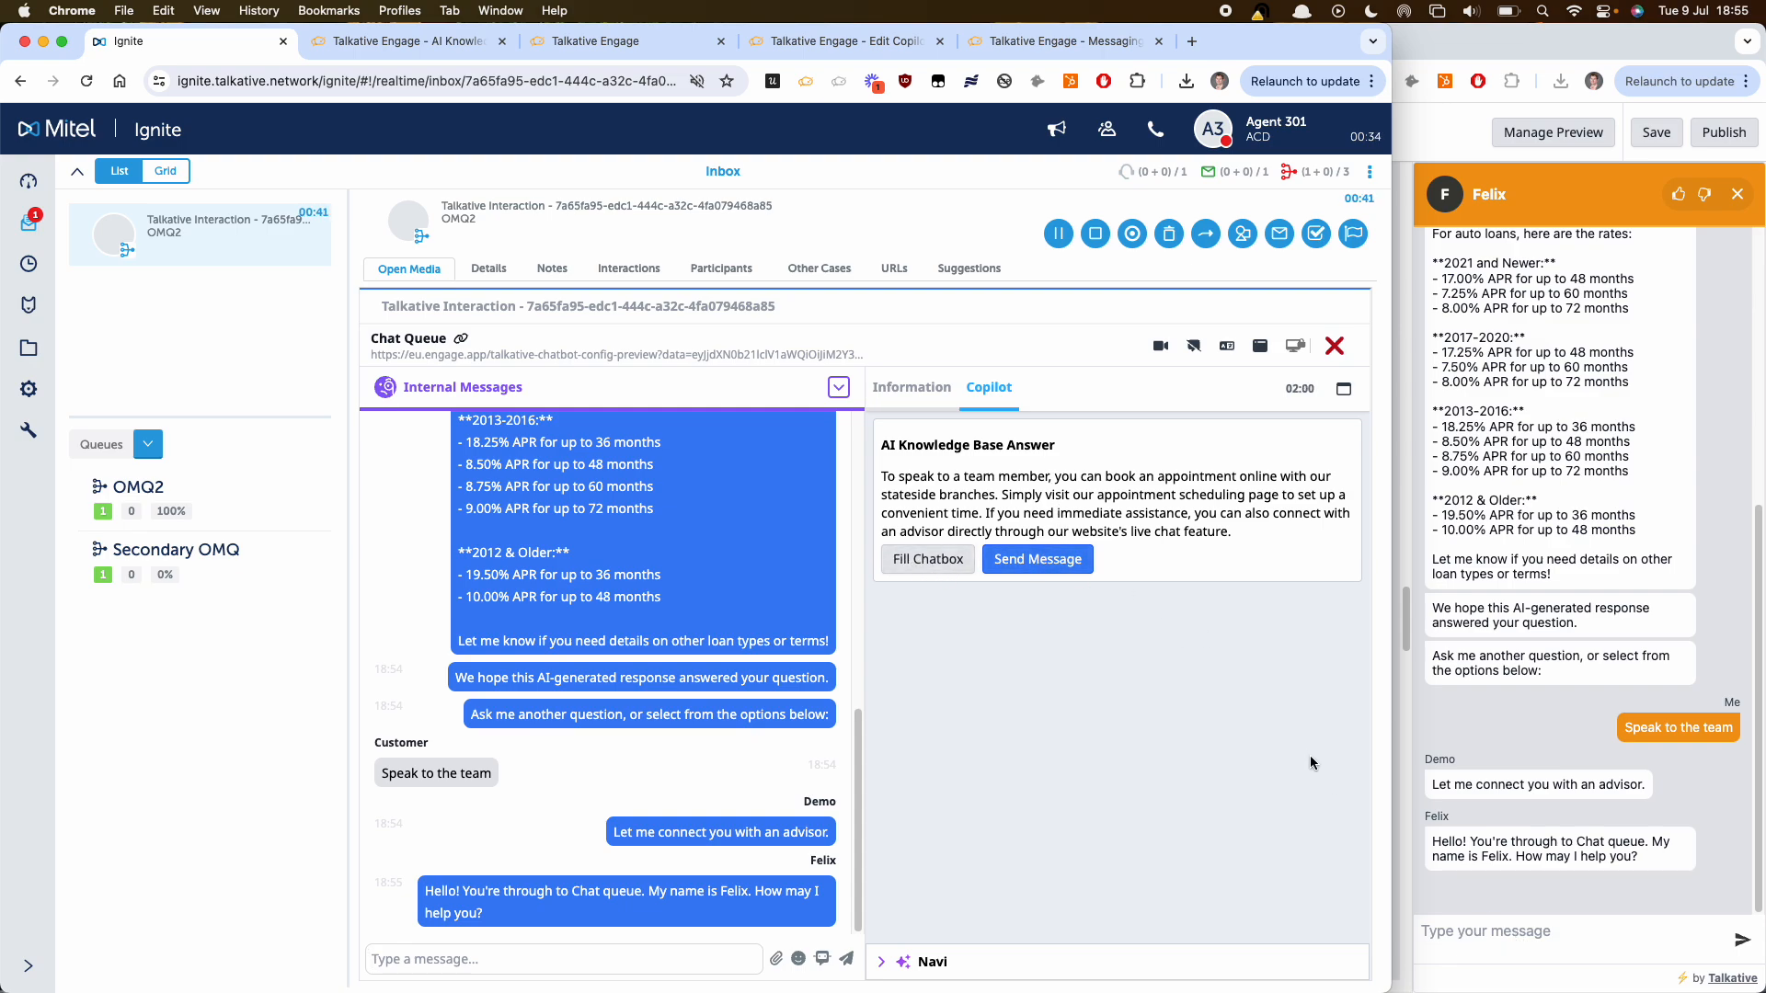
left_click(1553, 930)
type("whats ur ")
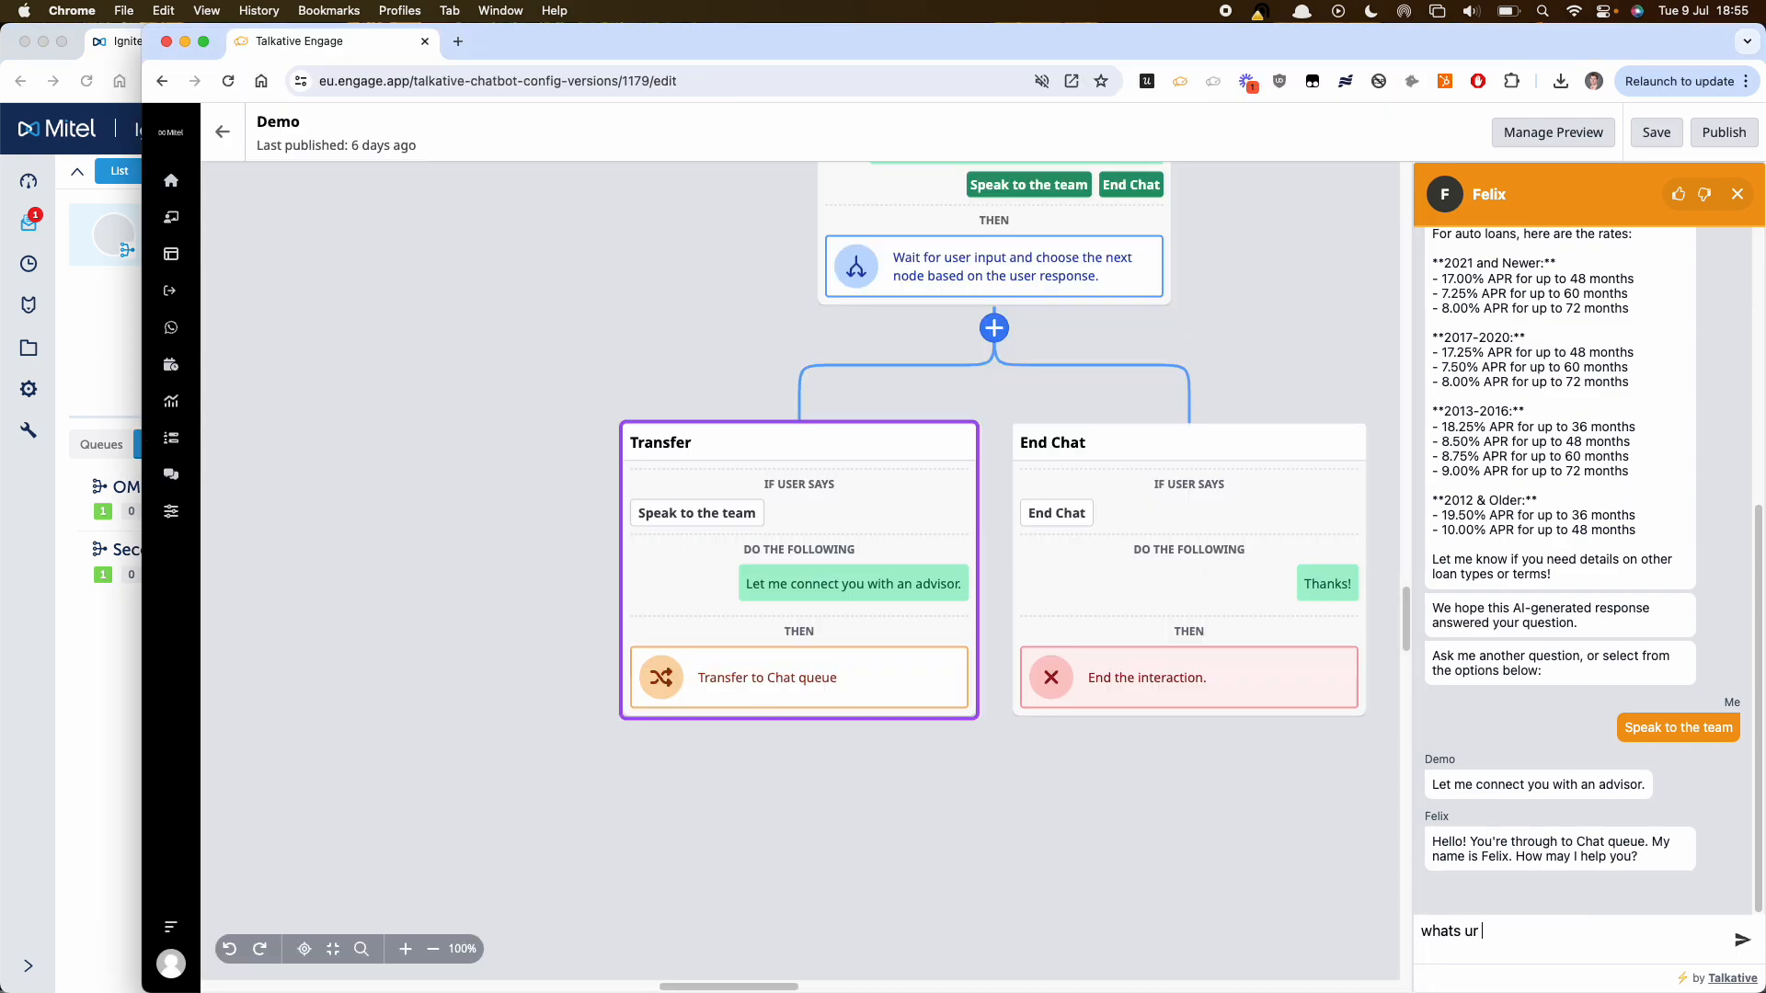
type("routing number?")
key("Return")
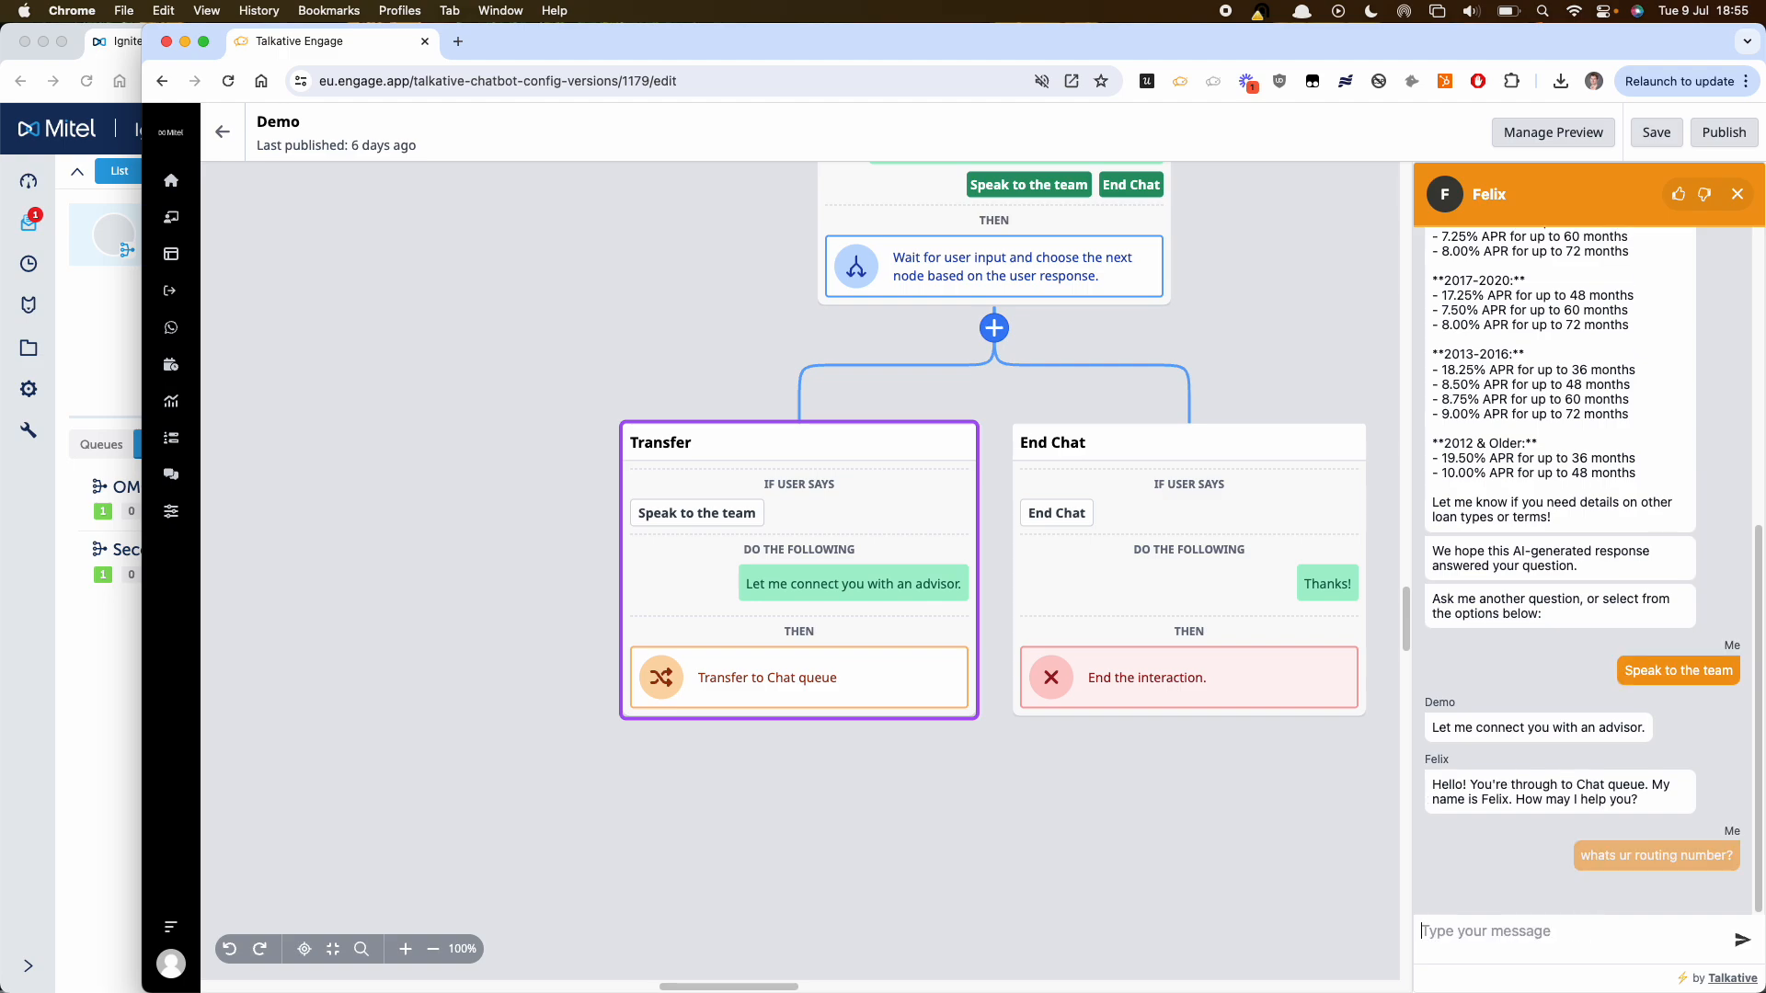
left_click(35, 655)
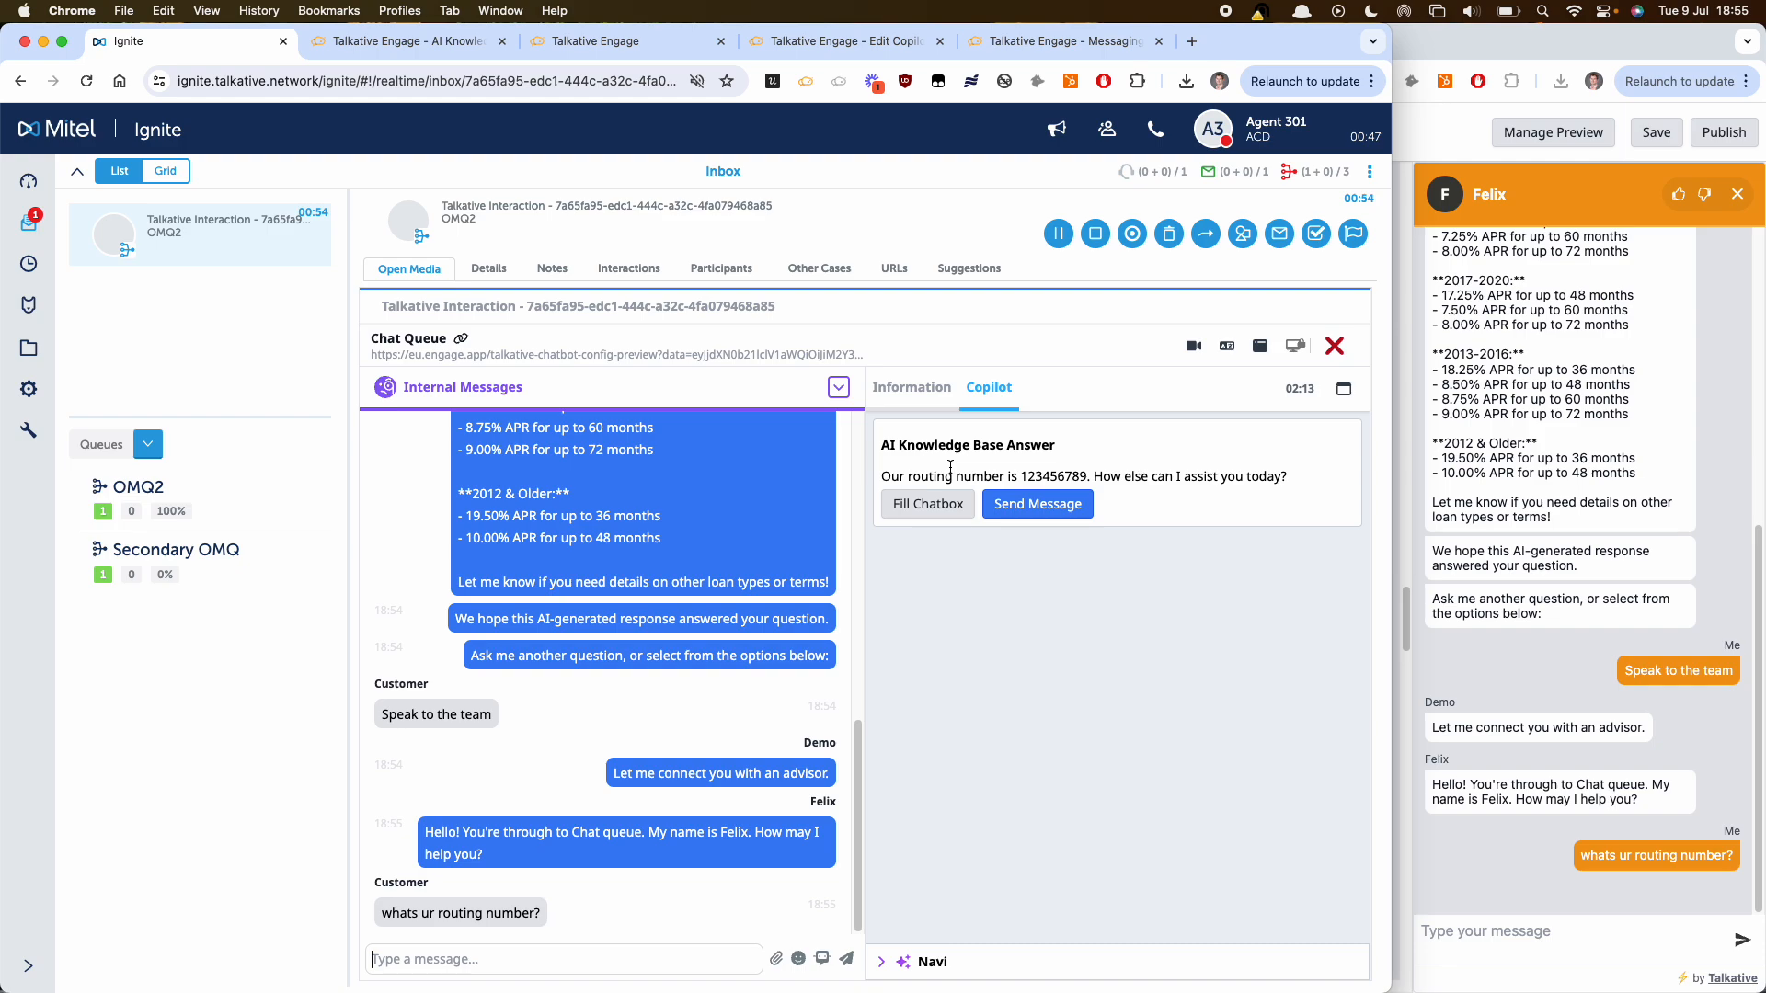
left_click(1031, 518)
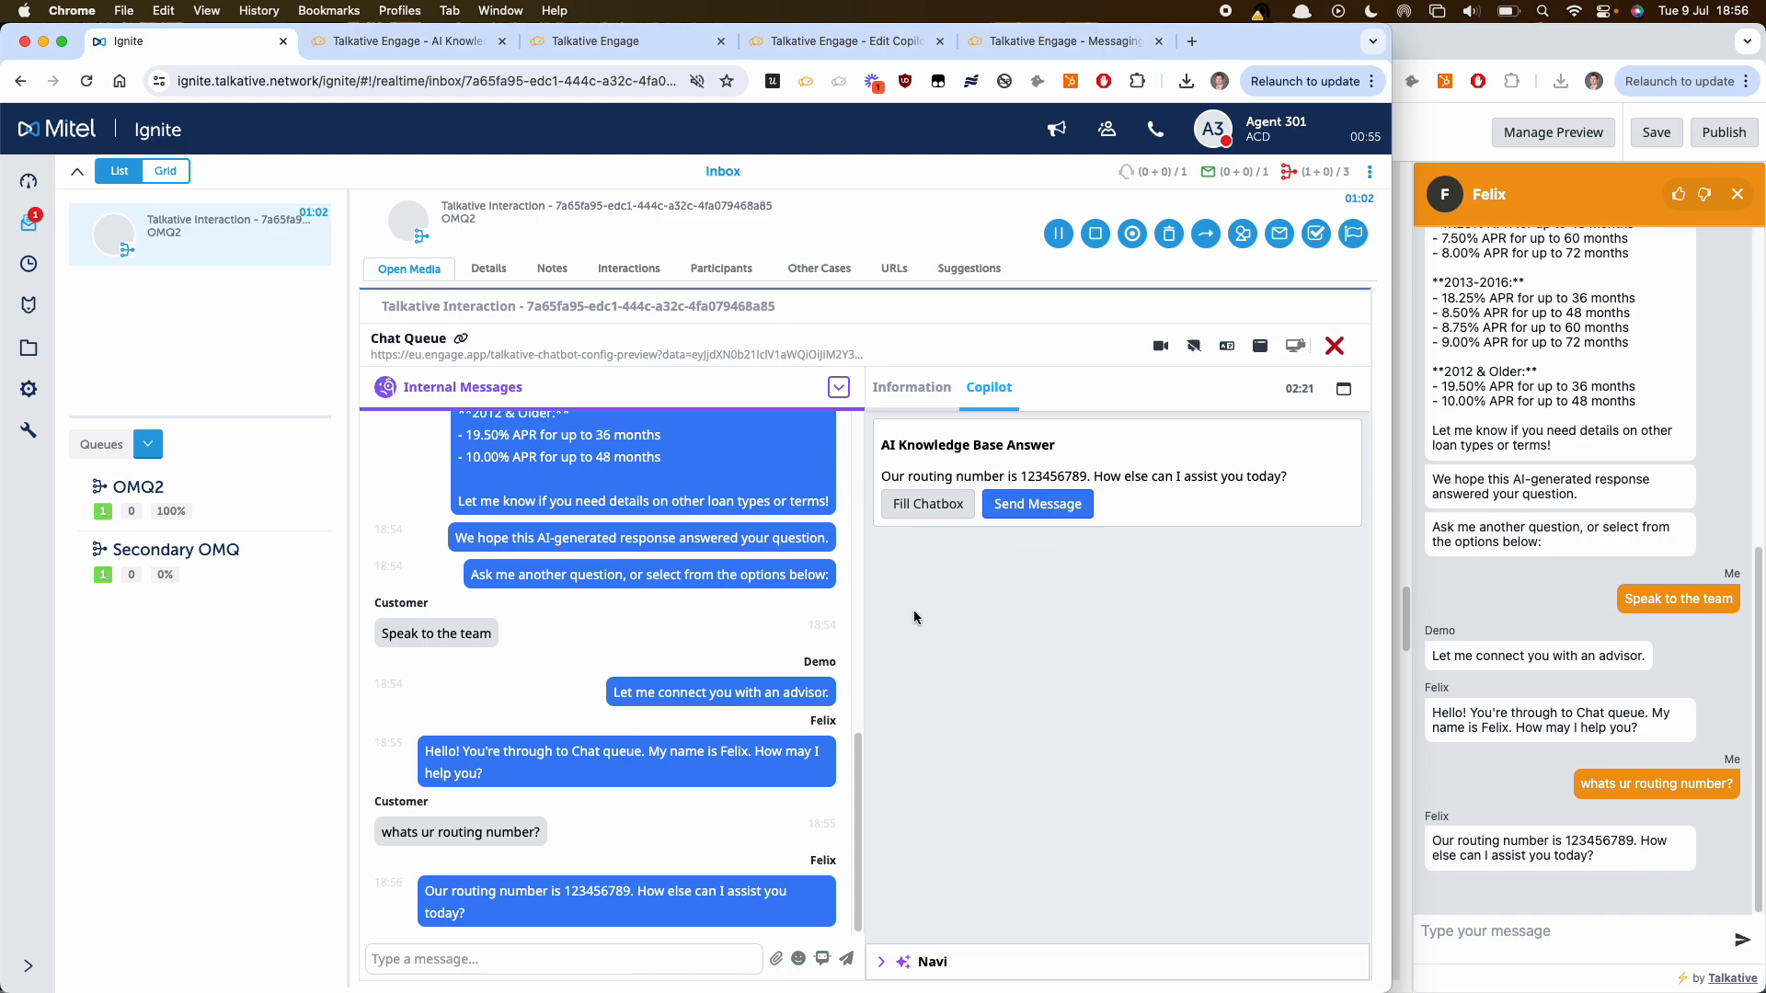
- Draft "hello" in the agent's message field, look through Copilot's canned message suggestions, and clear the draft
left_click(541, 962)
type("hello")
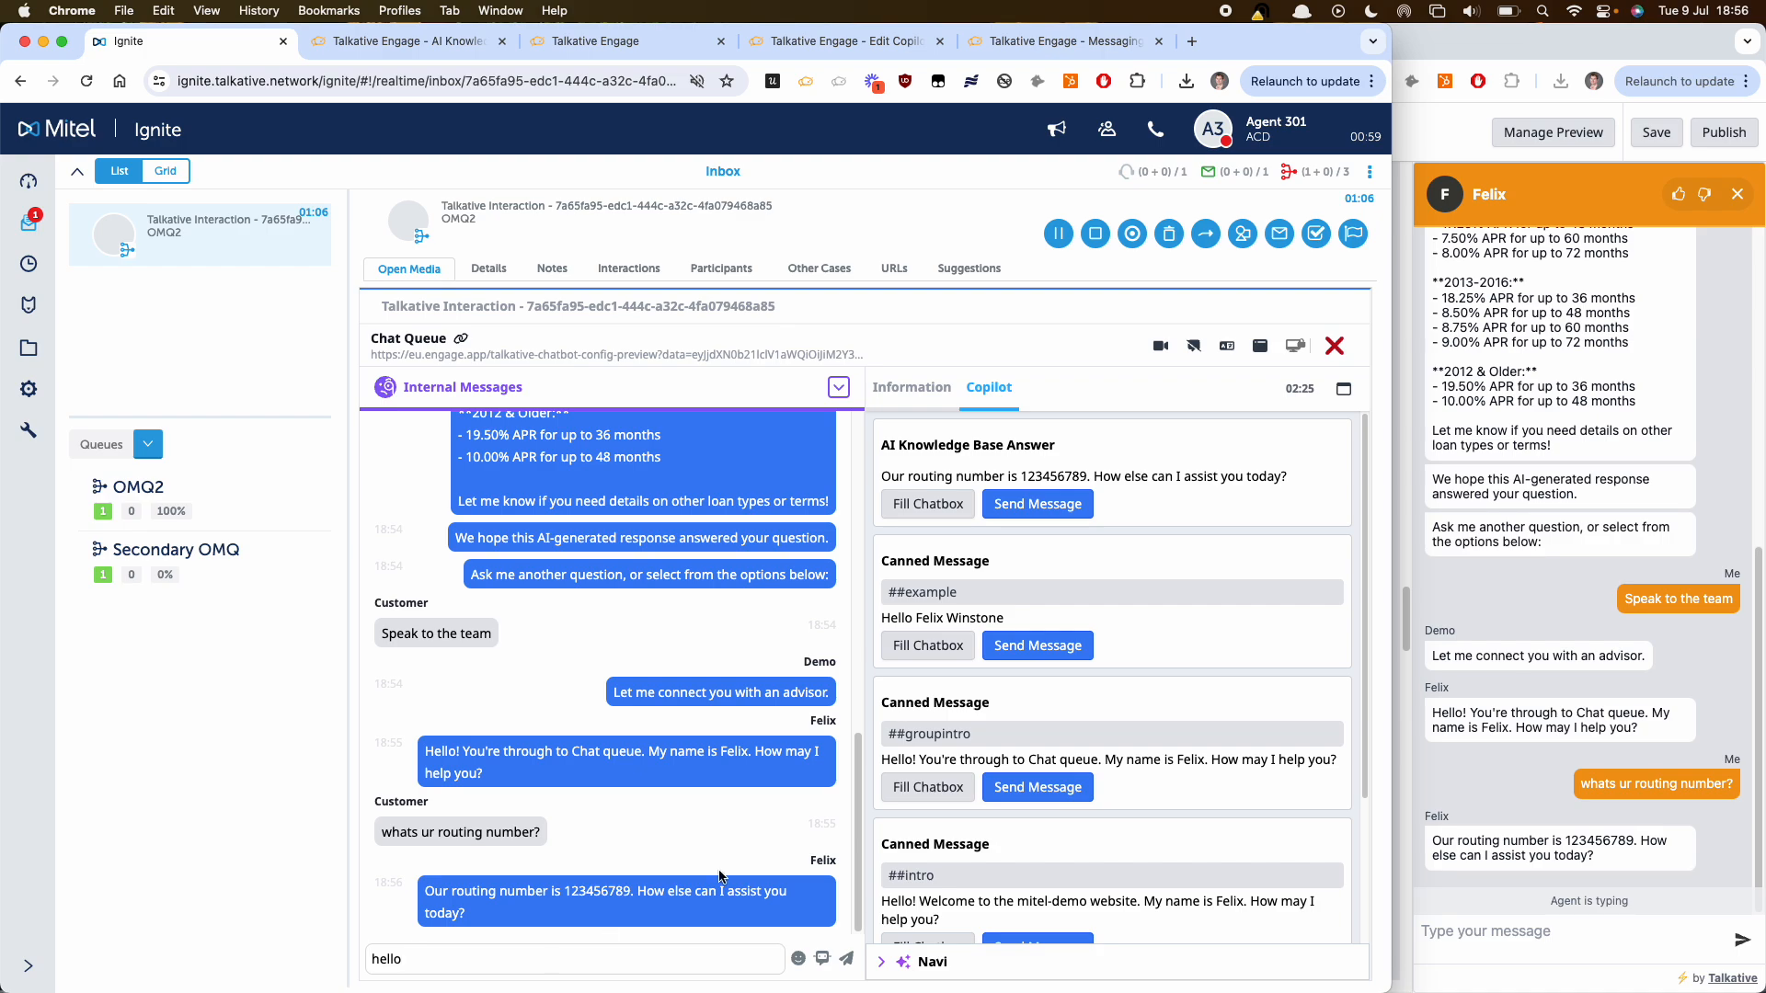
scroll(1138, 726, "down", 2)
scroll(1139, 726, "up", 1)
scroll(1139, 726, "down", 2)
scroll(1138, 726, "up", 2)
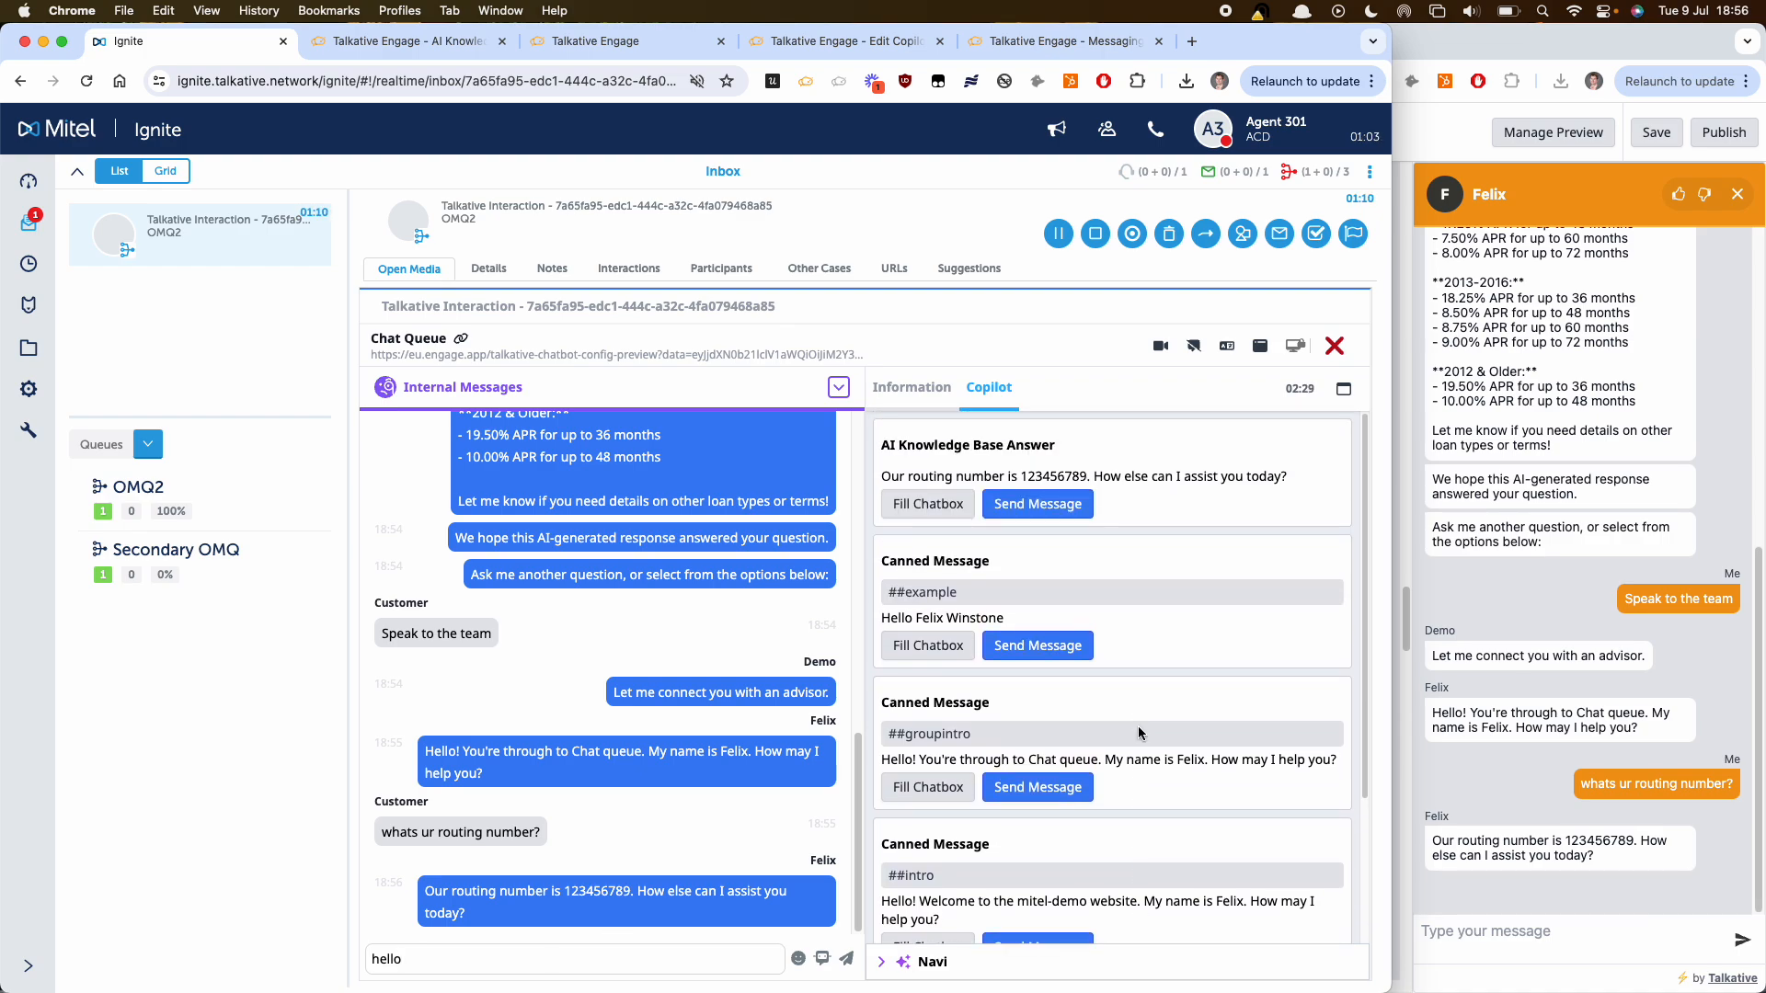
scroll(1138, 732, "down", 2)
scroll(1139, 732, "up", 2)
key("super+a")
key("BackSpace")
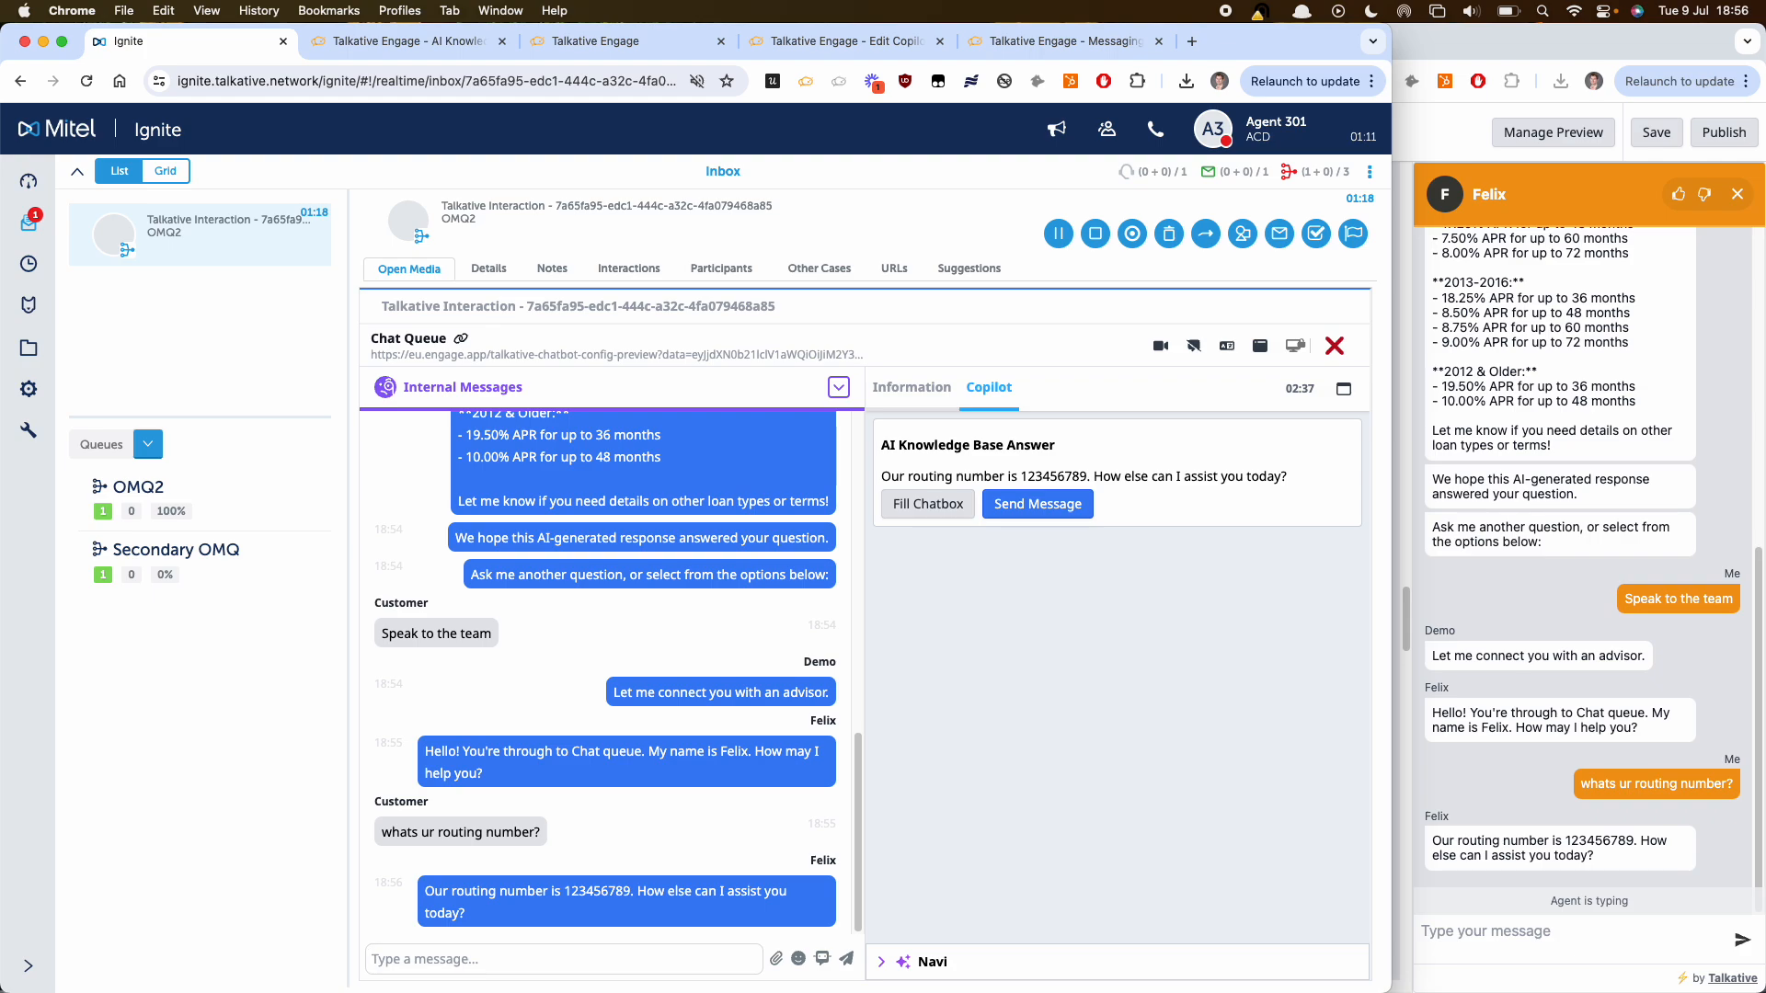
- Draft "hello" as the agent, reword it as More Professional, send the reworded suggestion, and clear the draft
type("hello")
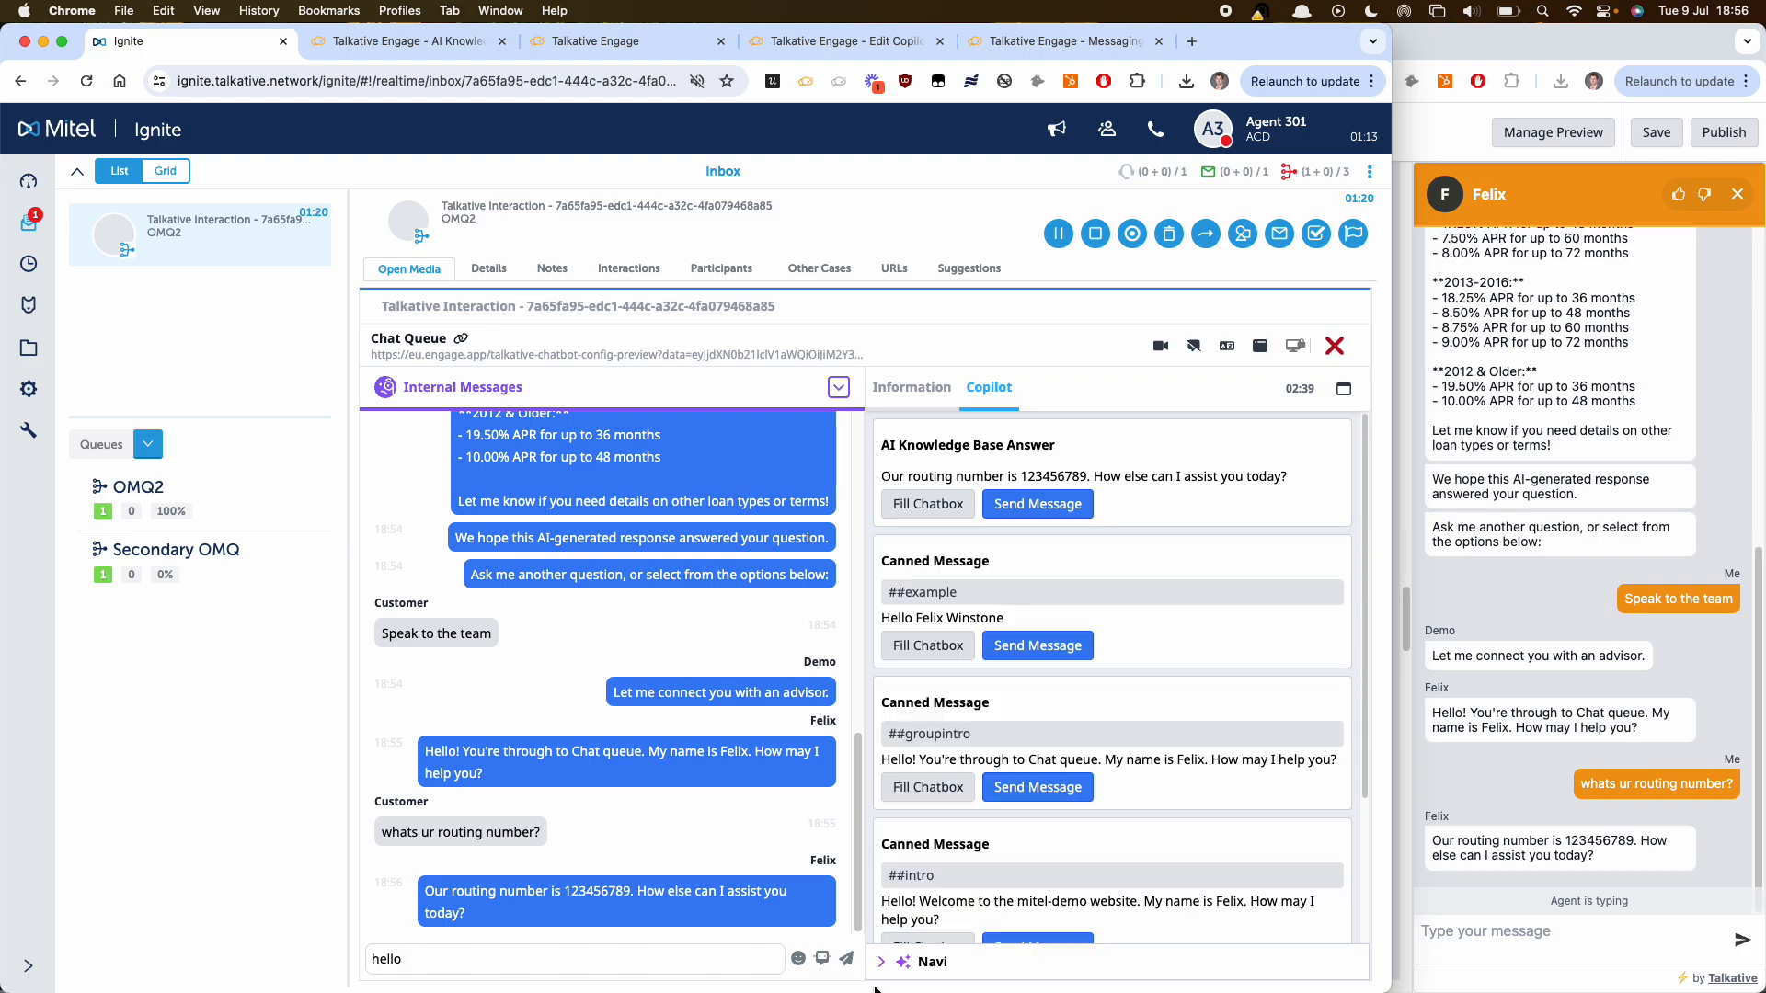
left_click(821, 958)
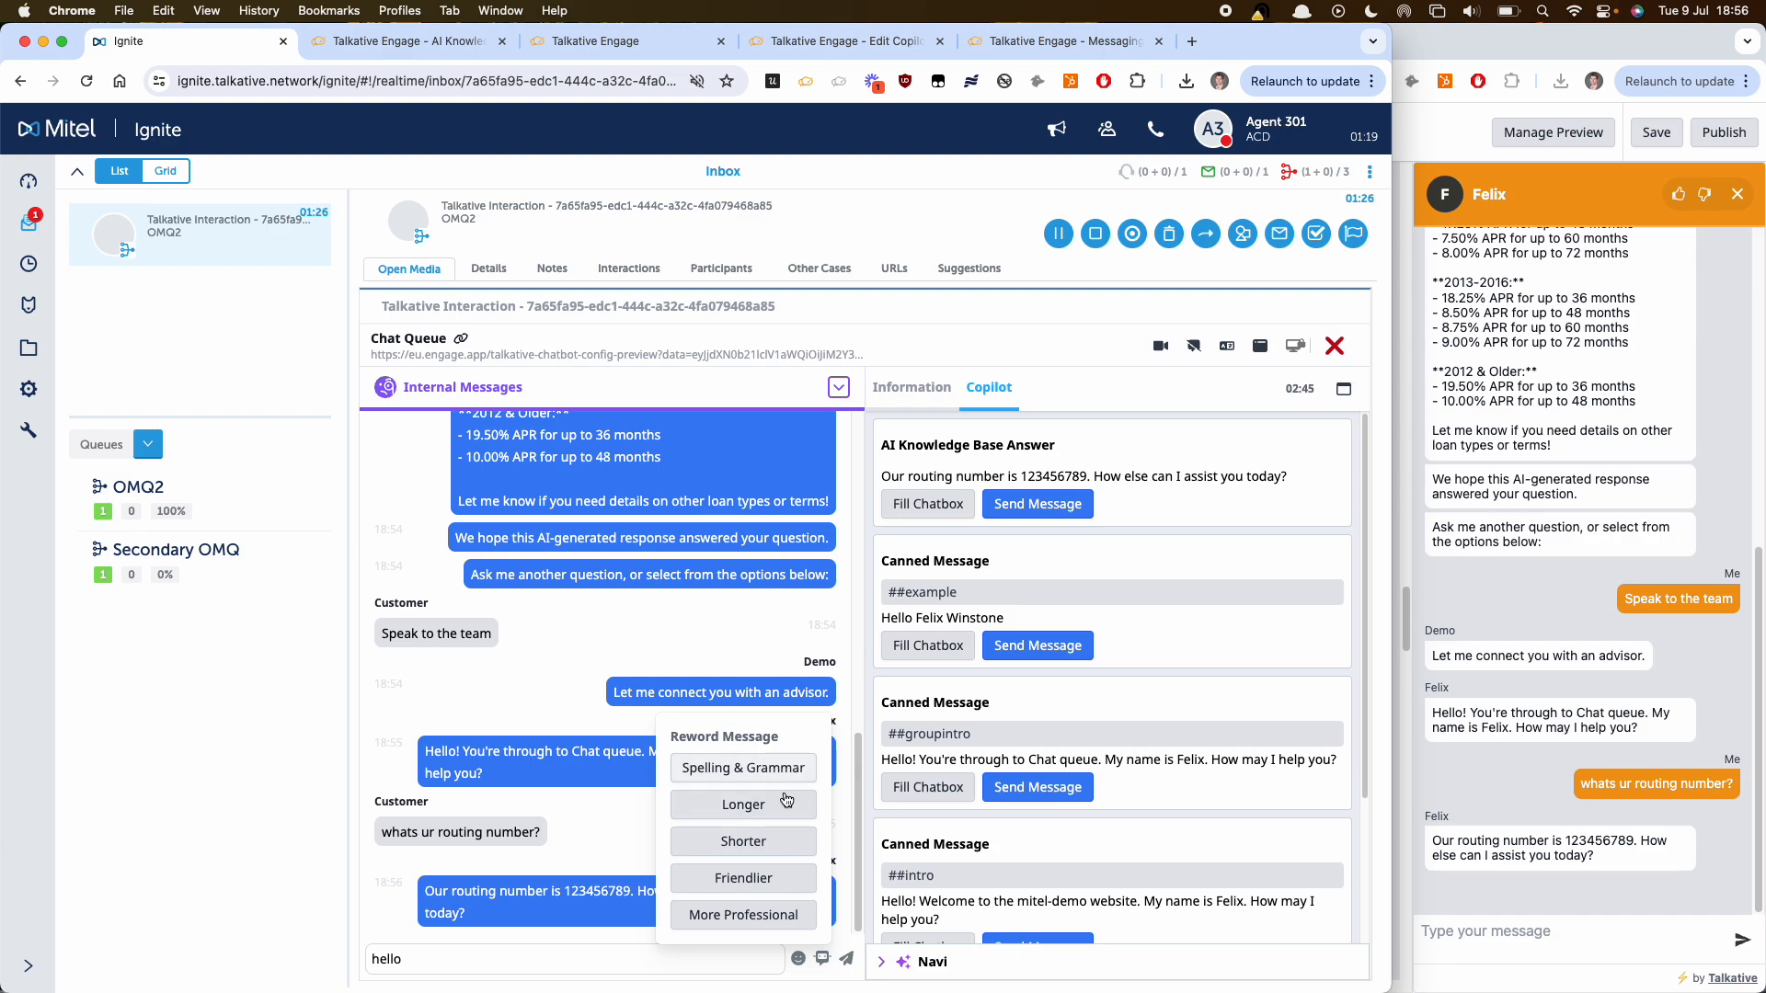
left_click(742, 917)
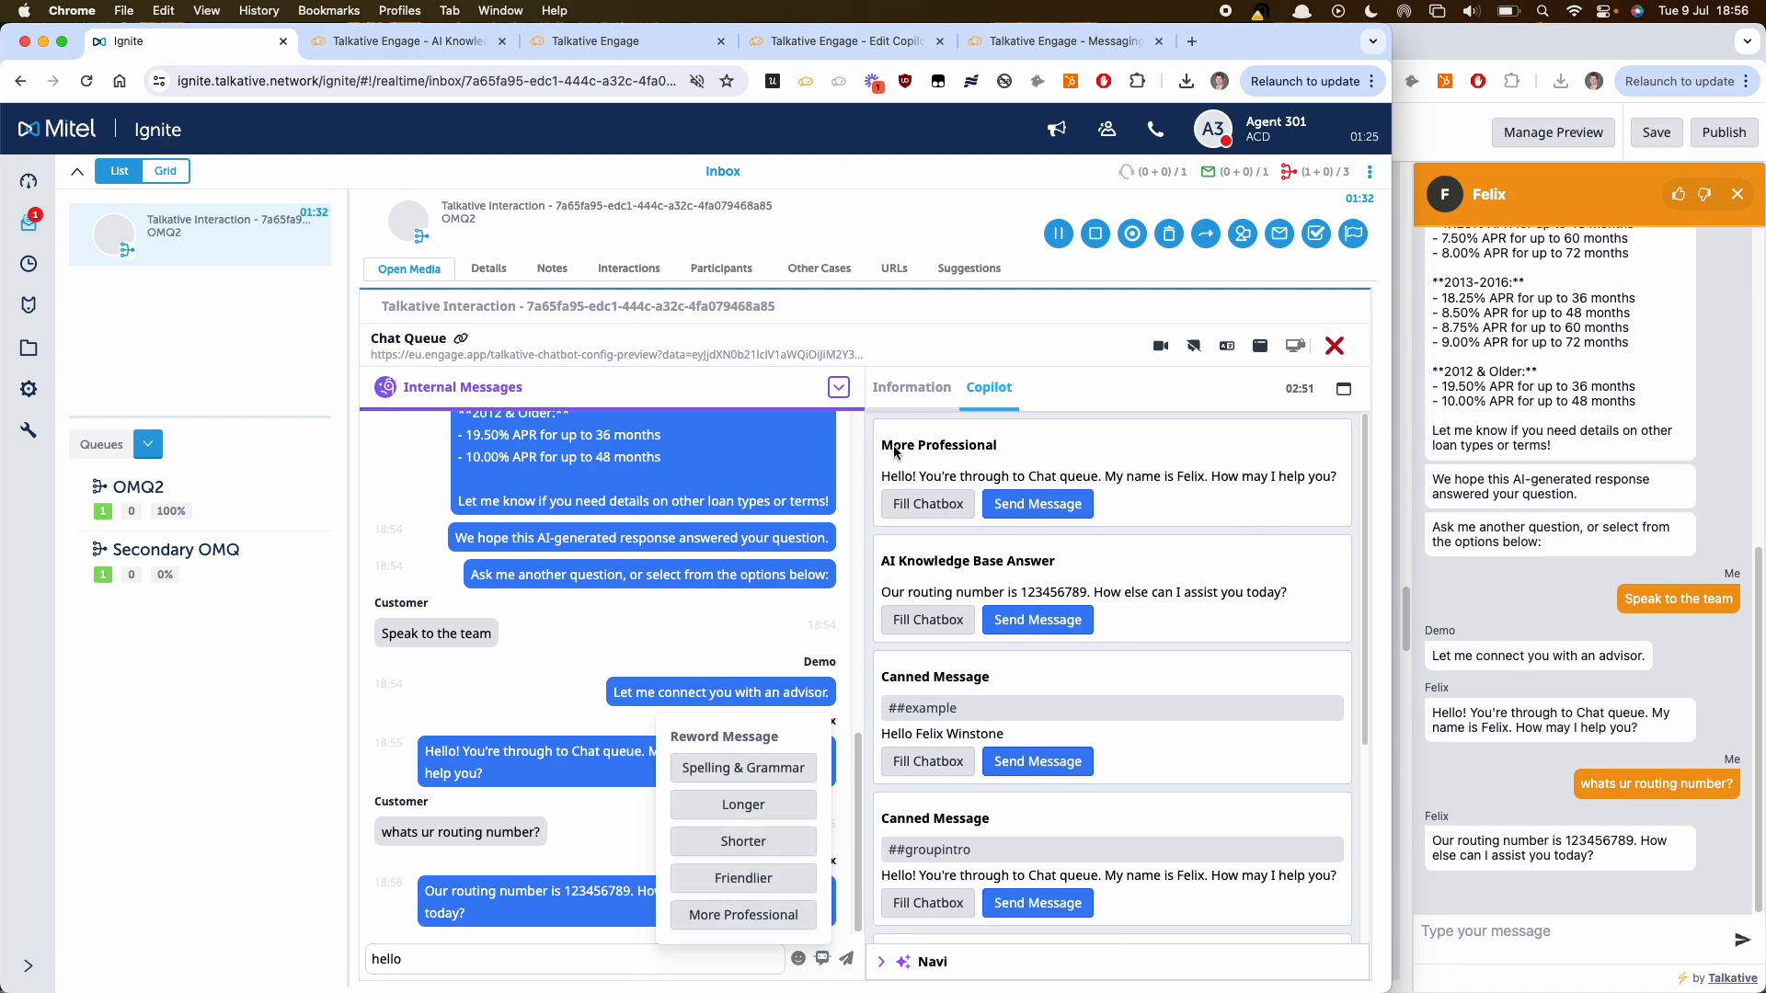
left_click(967, 462)
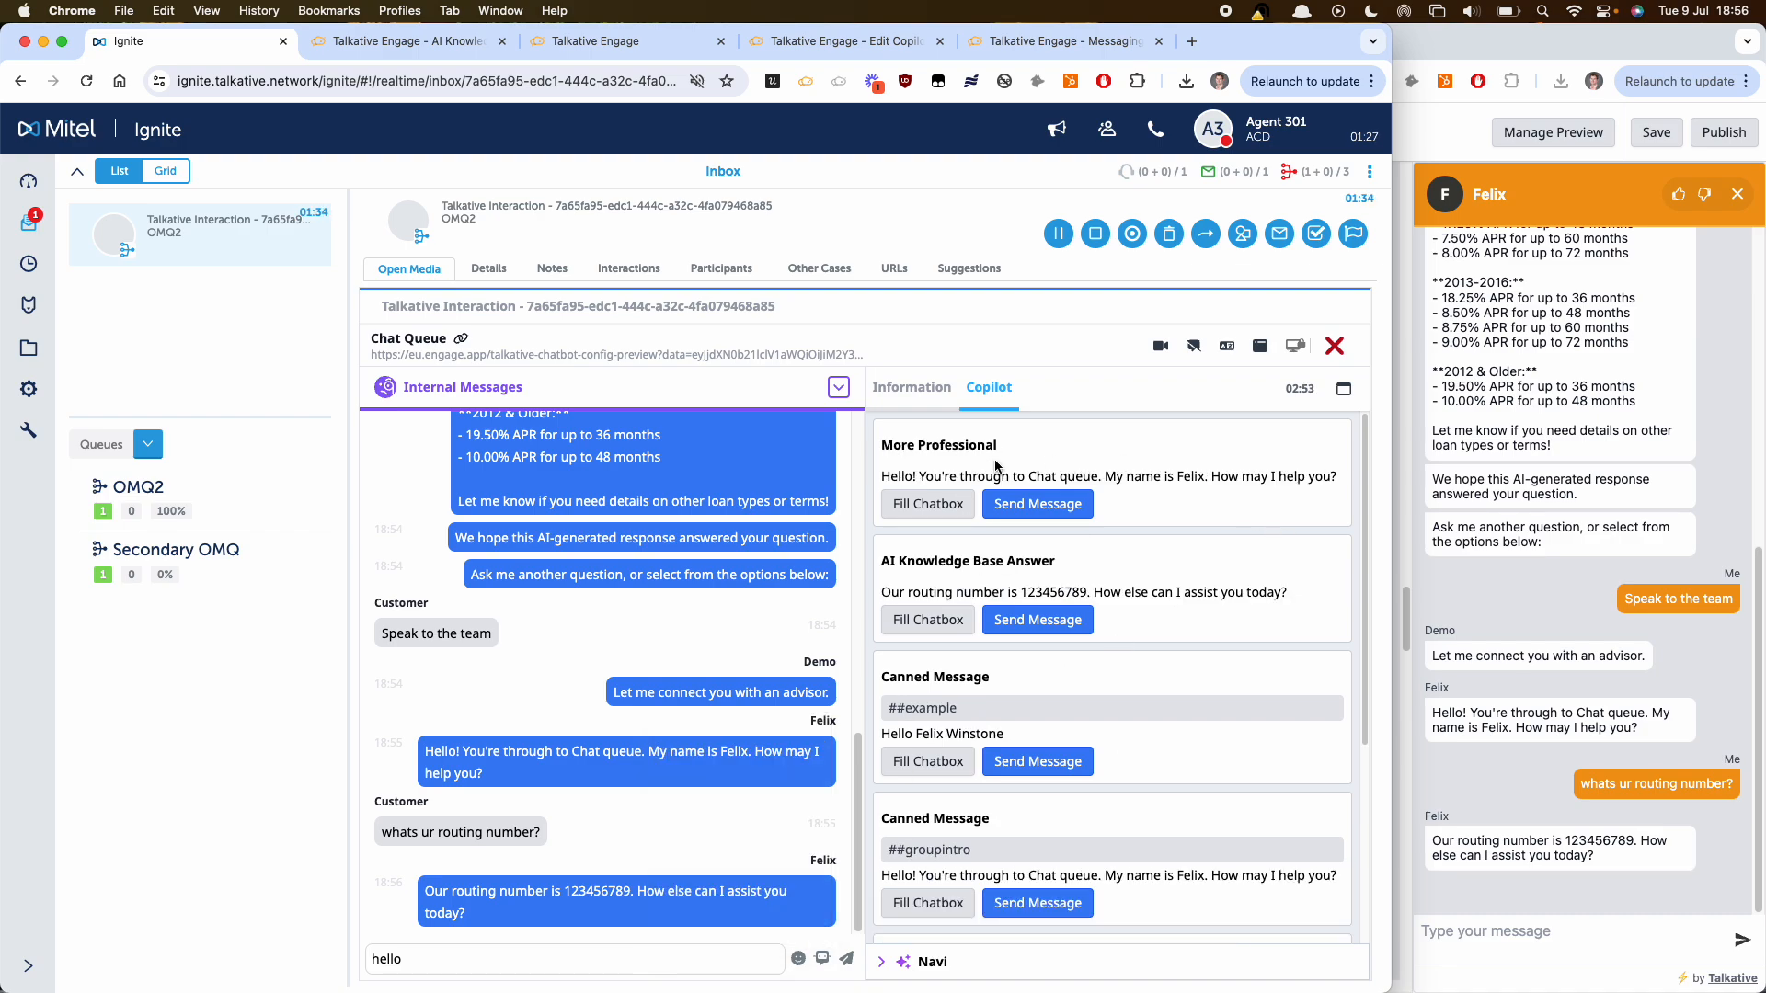
left_click(1038, 504)
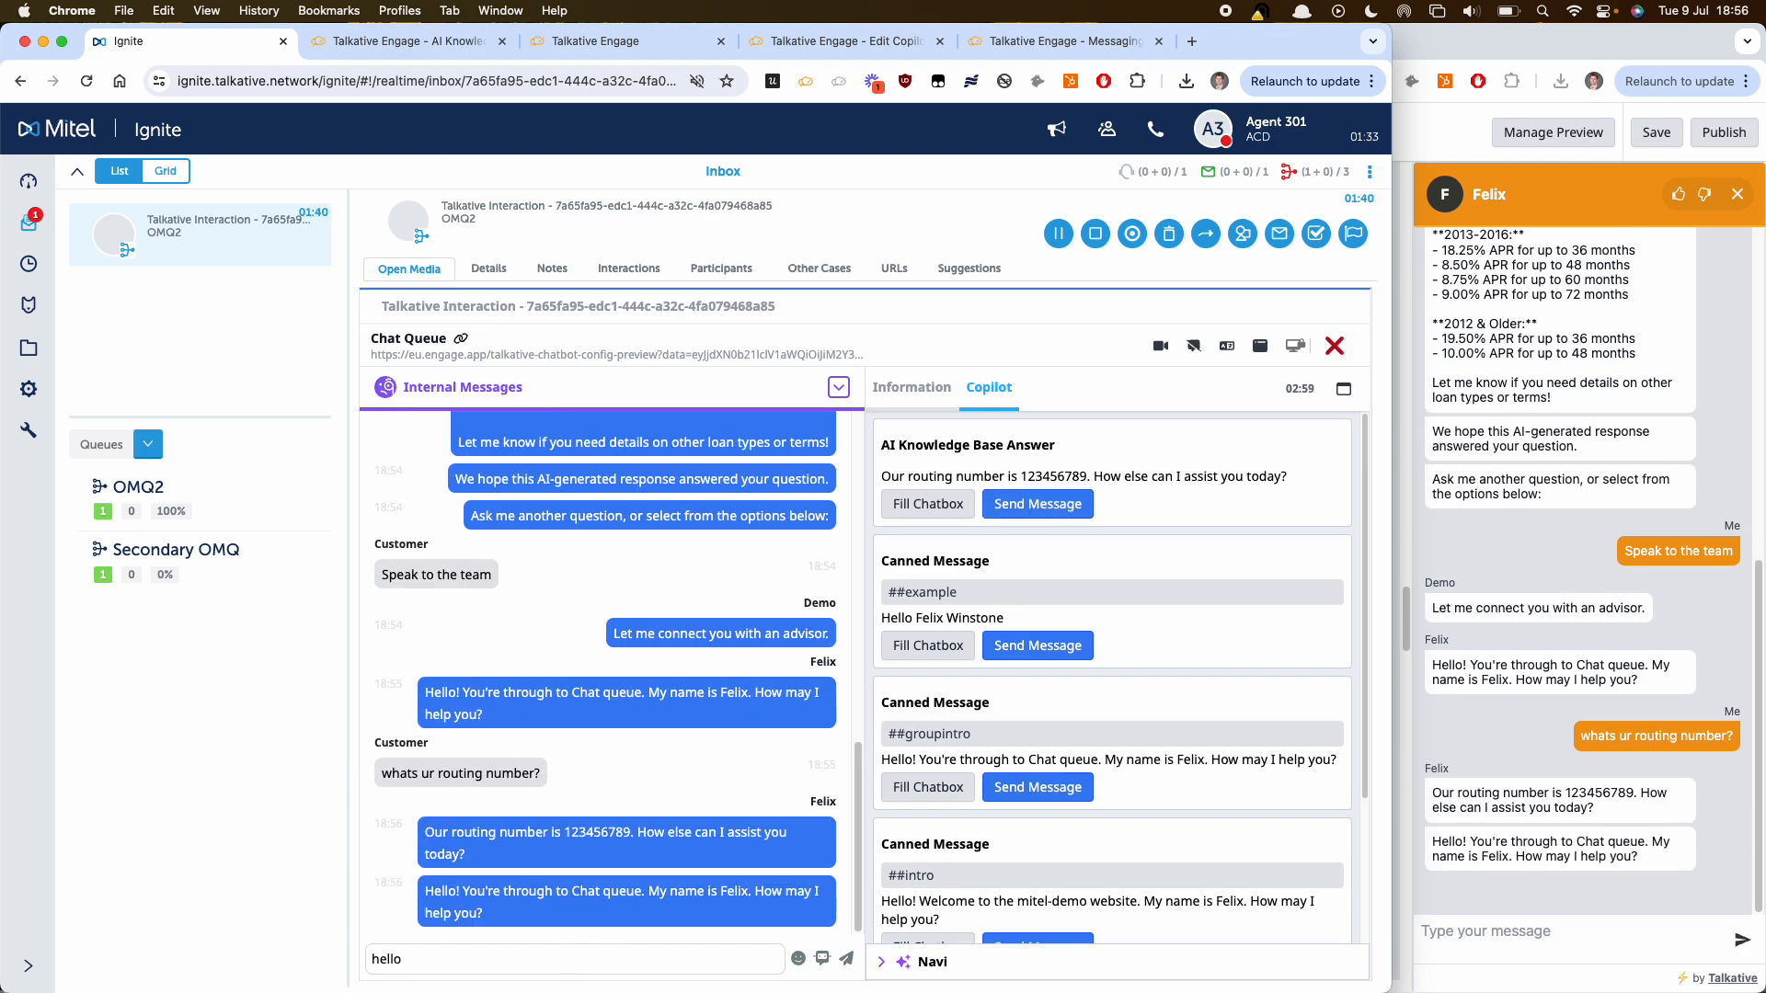
double_click(490, 955)
key("BackSpace")
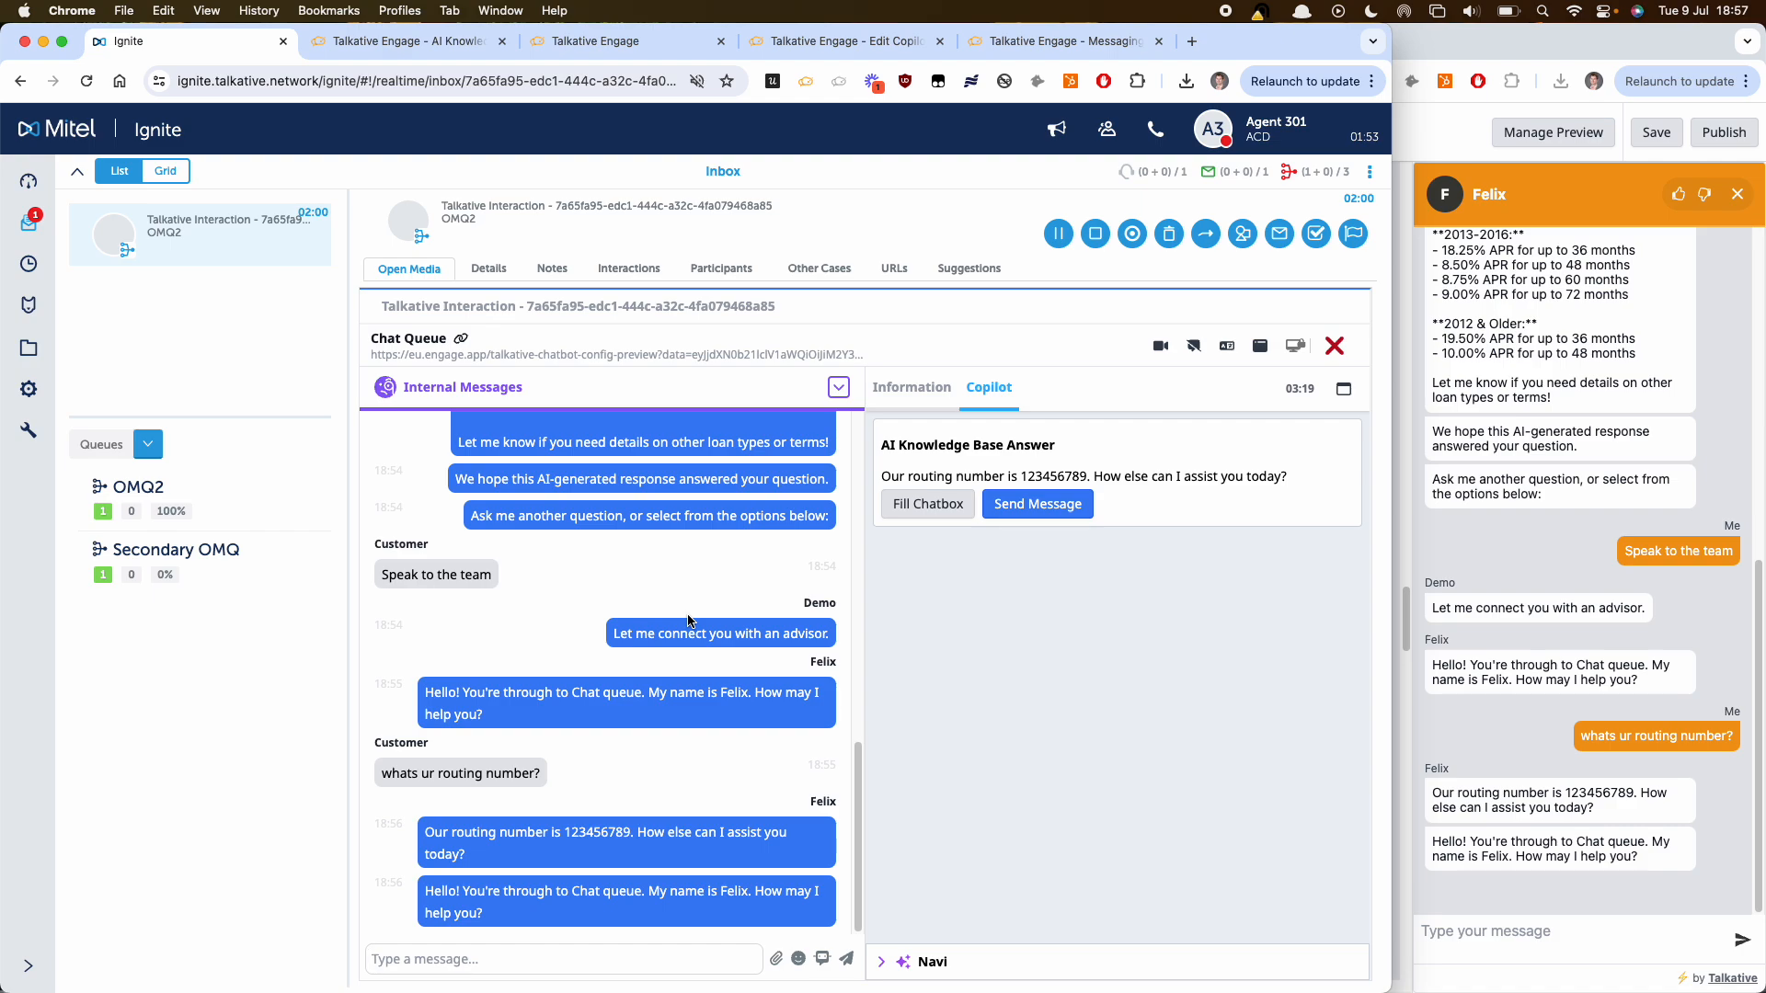
- Offer the customer a Voice and Video call, accept it in the preview chat, and show both browser windows side by side
left_click(1155, 349)
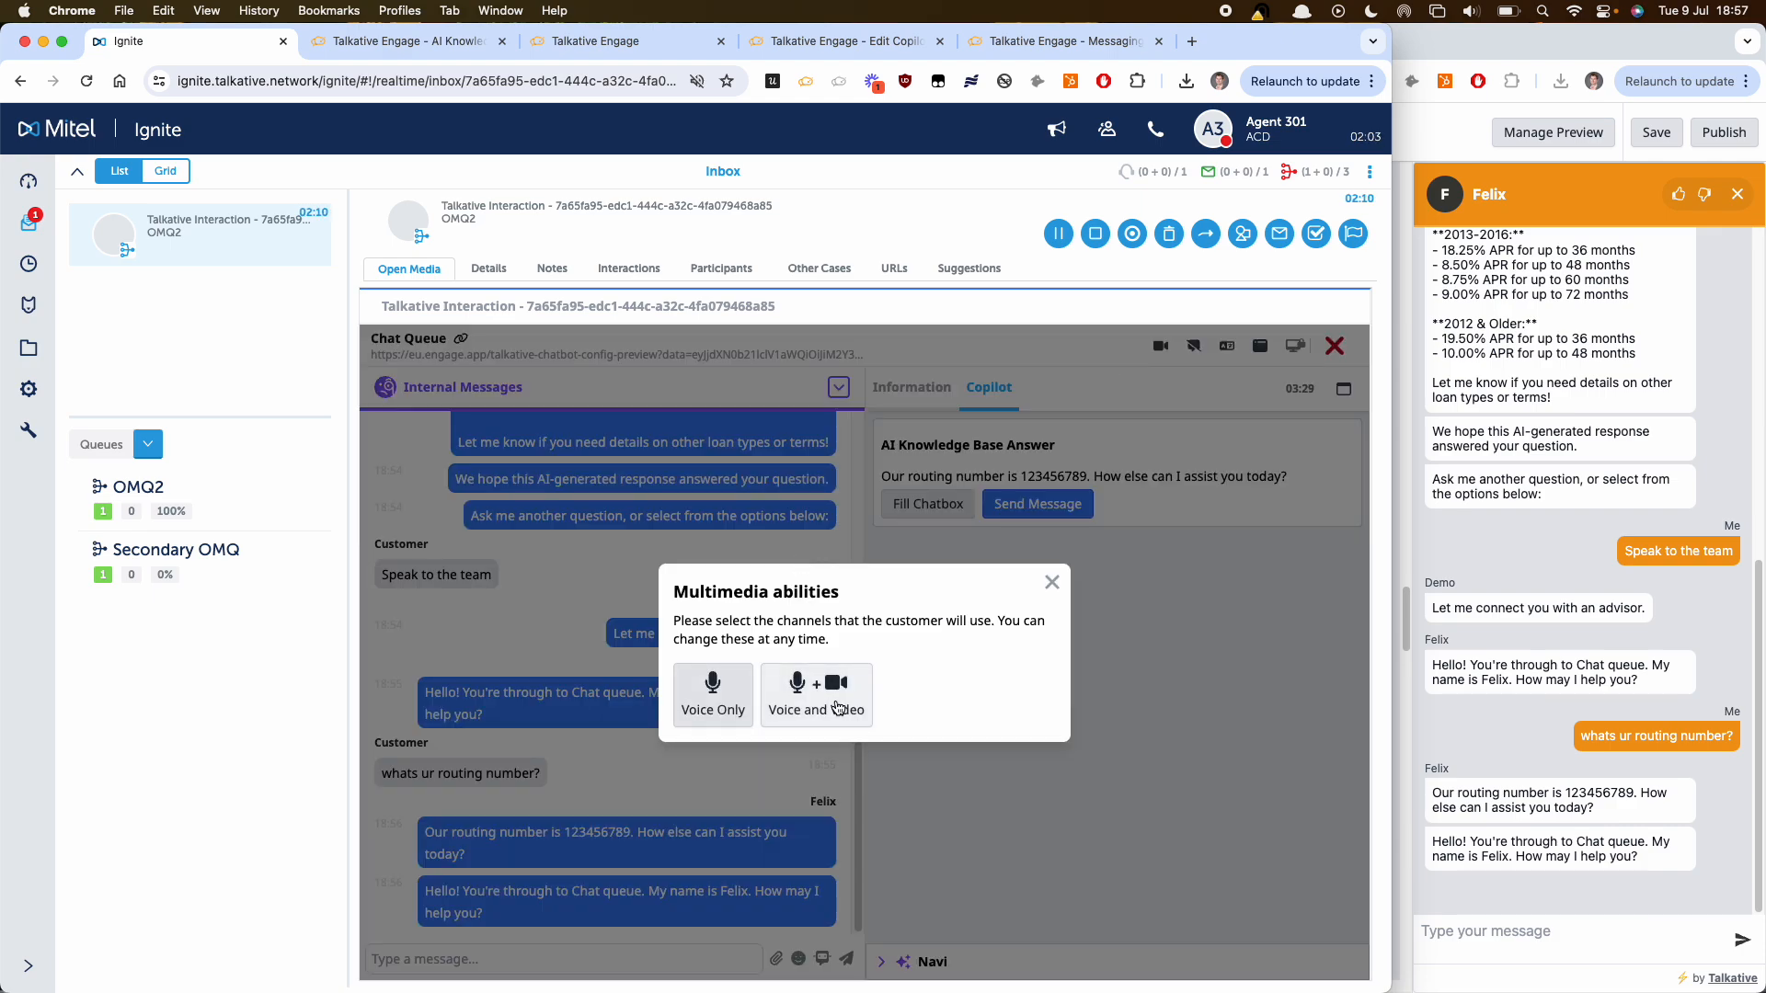
left_click(837, 709)
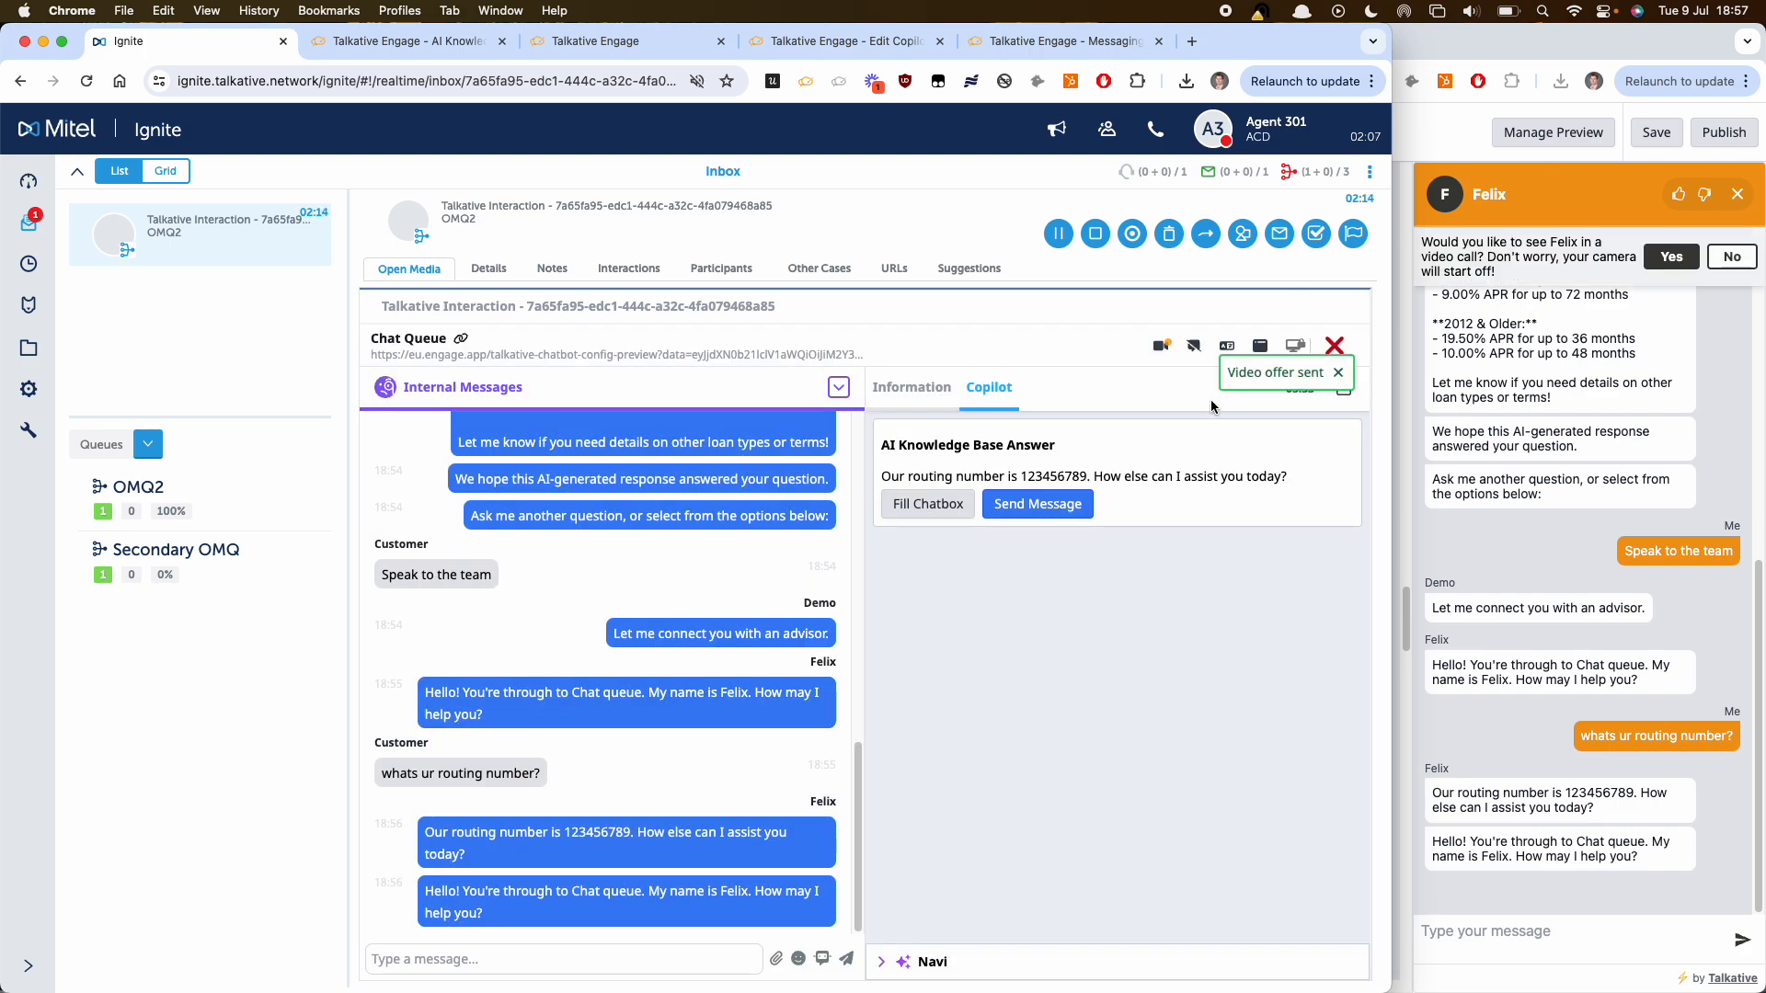
left_click(1732, 358)
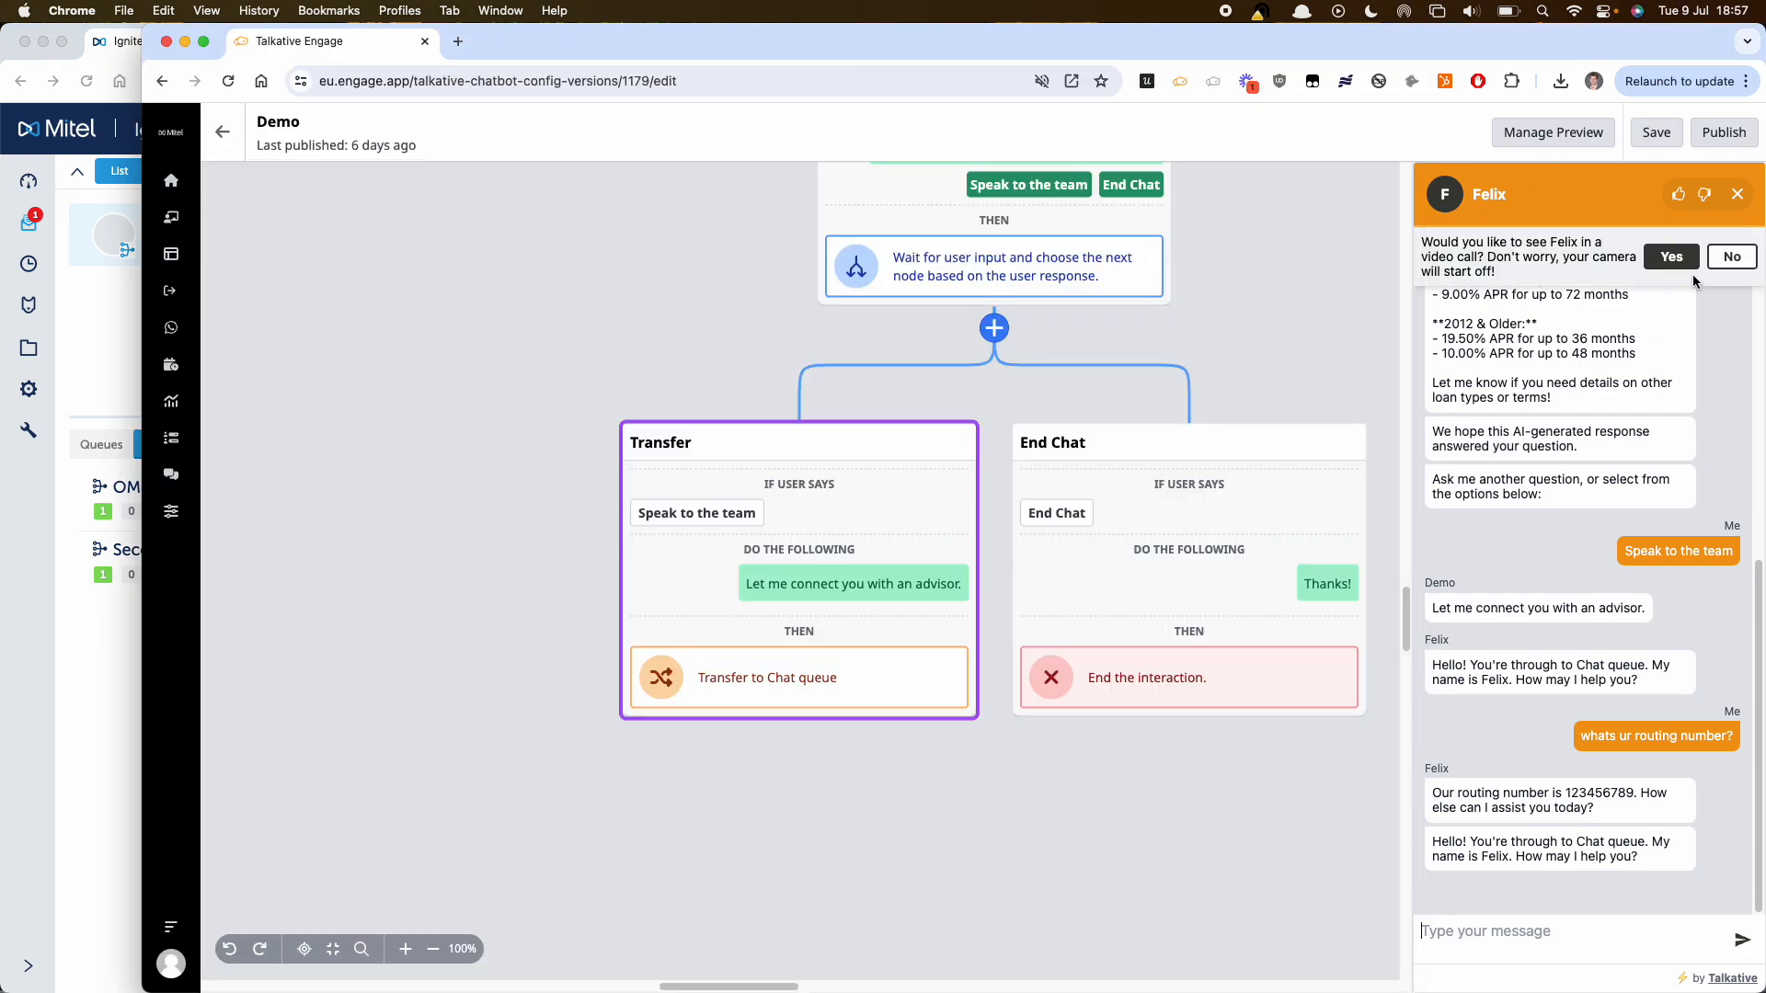
left_click_drag(142, 215, 745, 244)
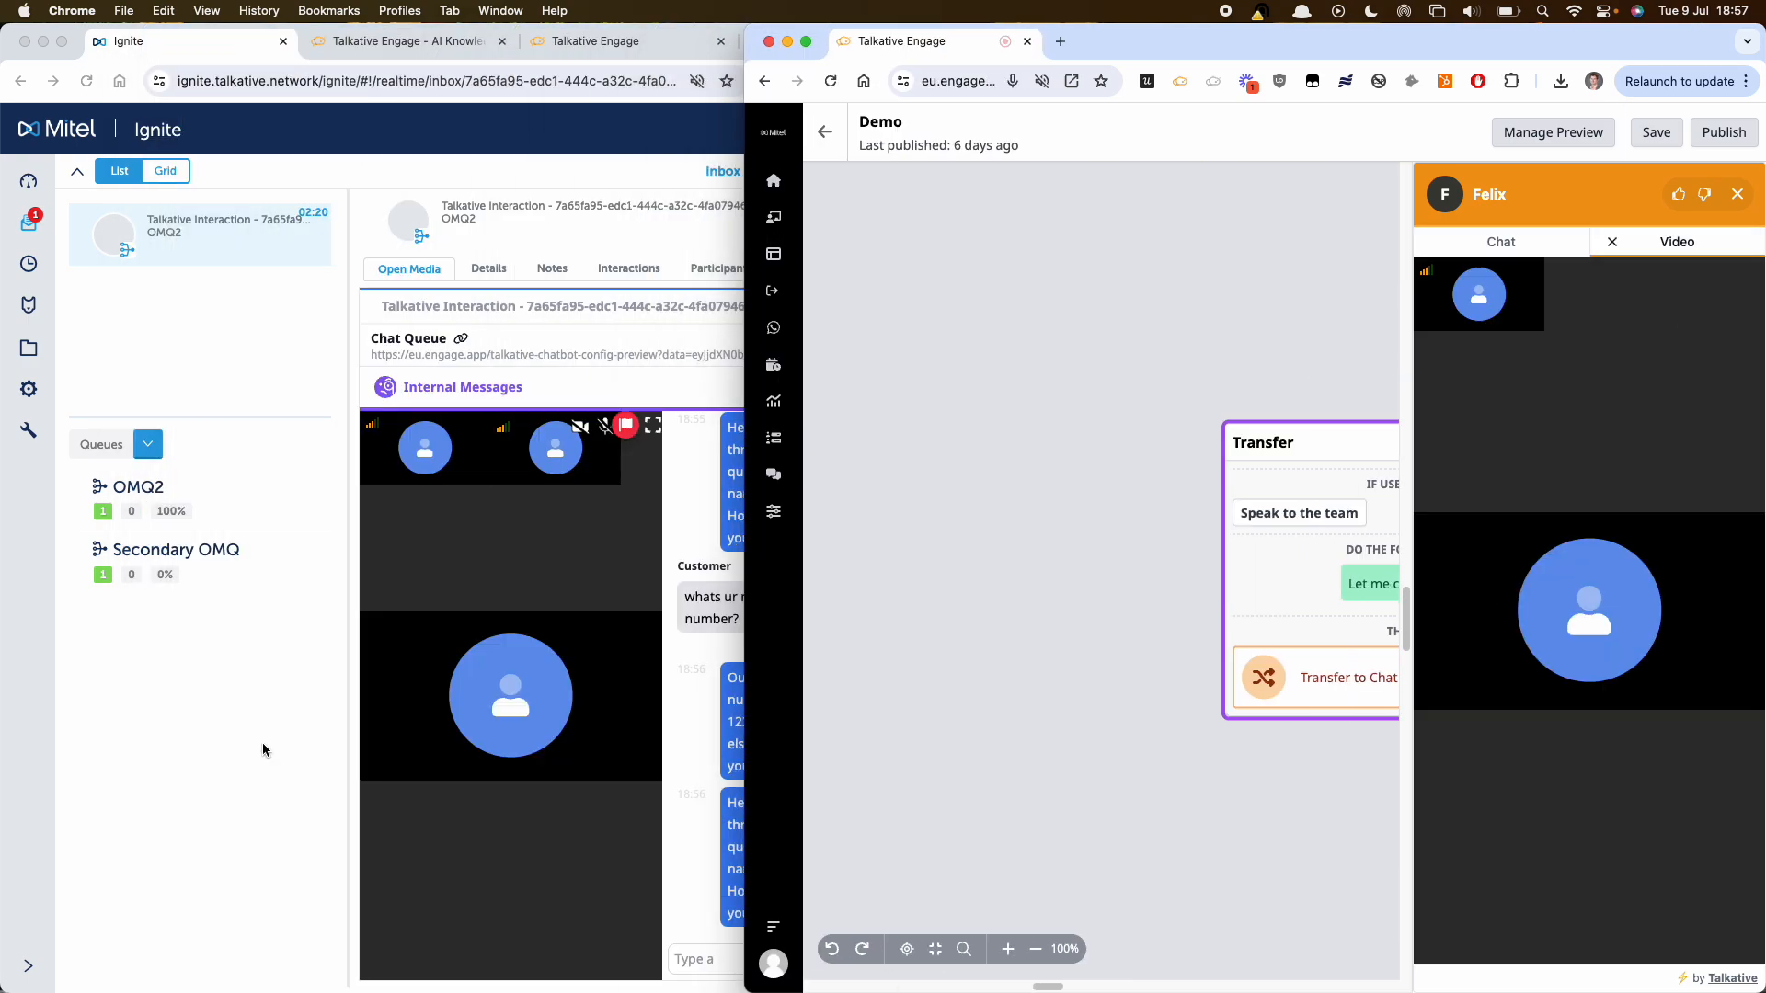
- Turn on the agent's camera in the video call, and check the customer's call controls in the preview chat
left_click(516, 836)
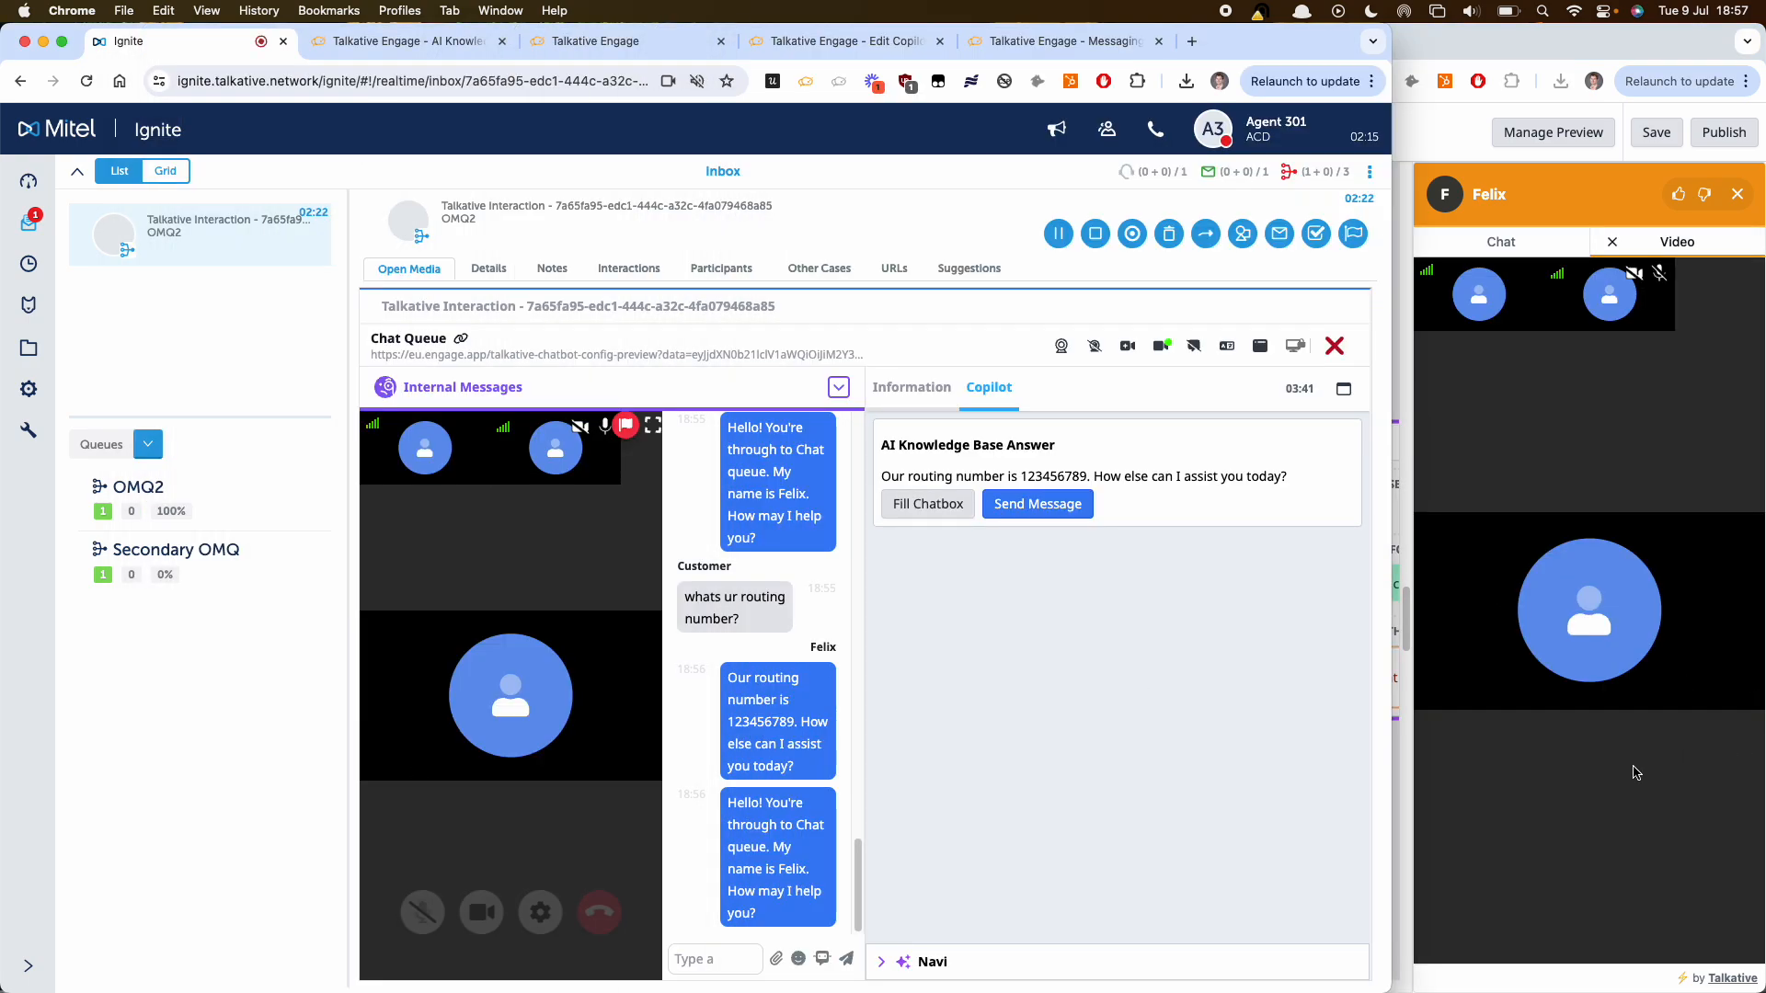
left_click(1643, 771)
left_click(1469, 910)
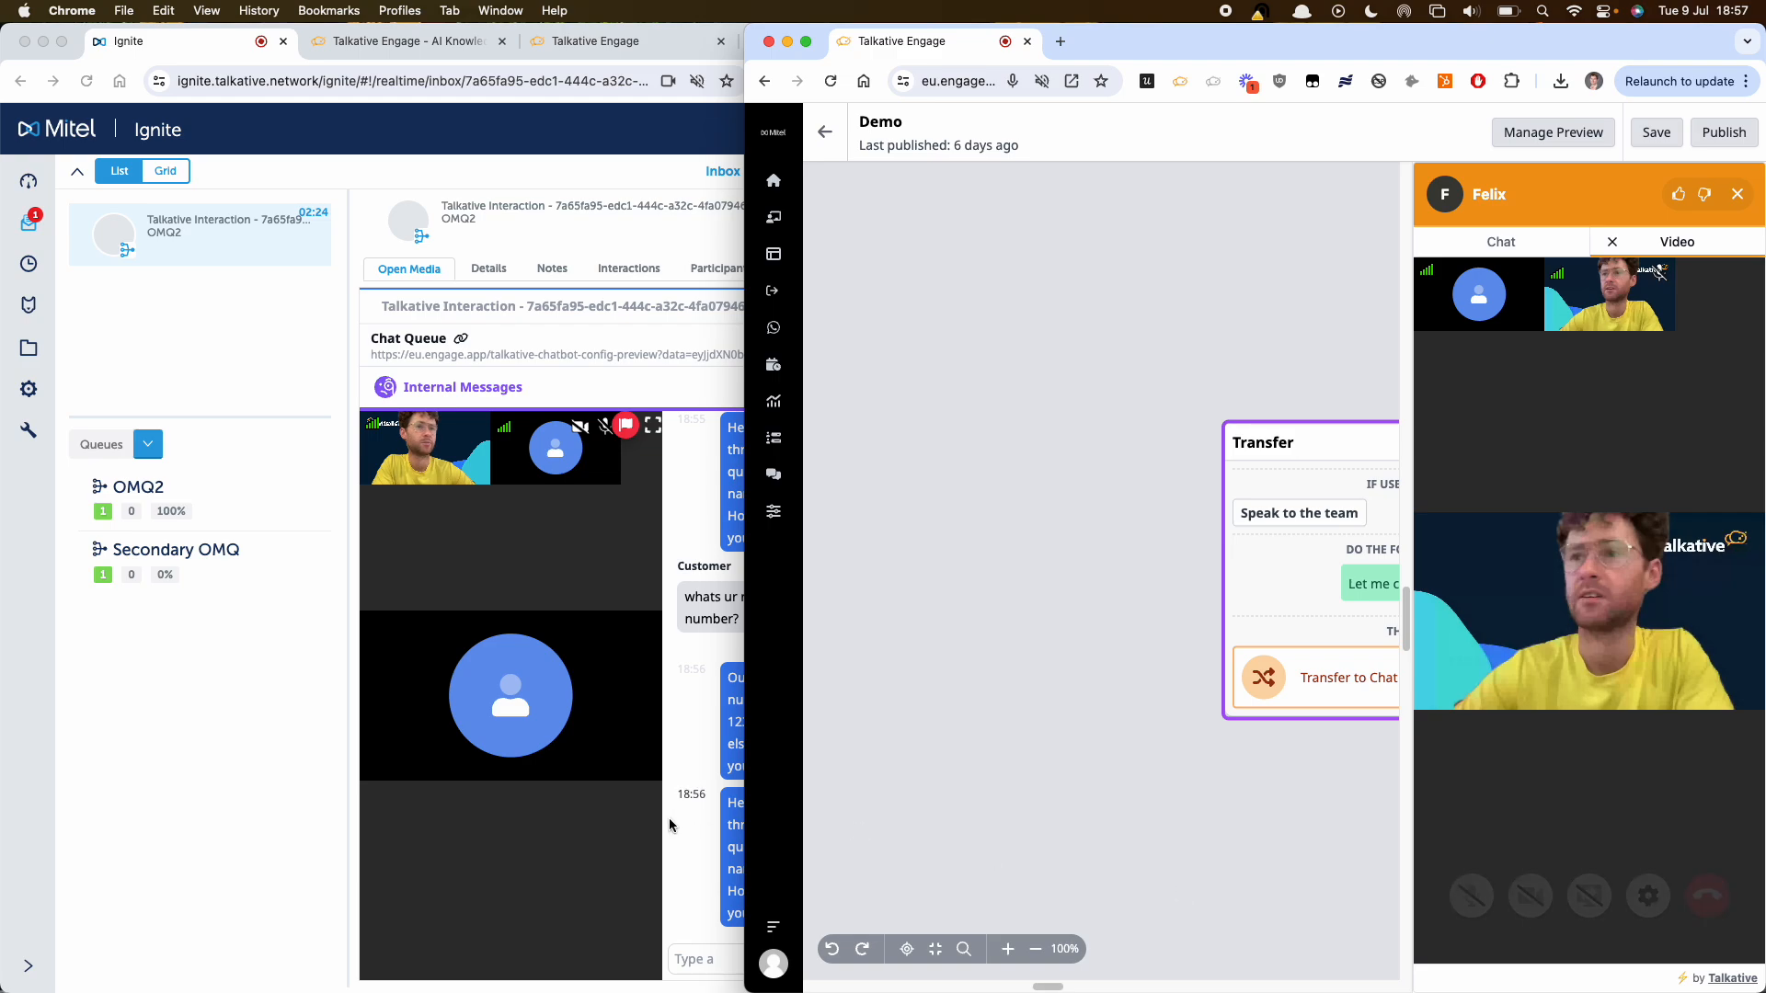
left_click(217, 797)
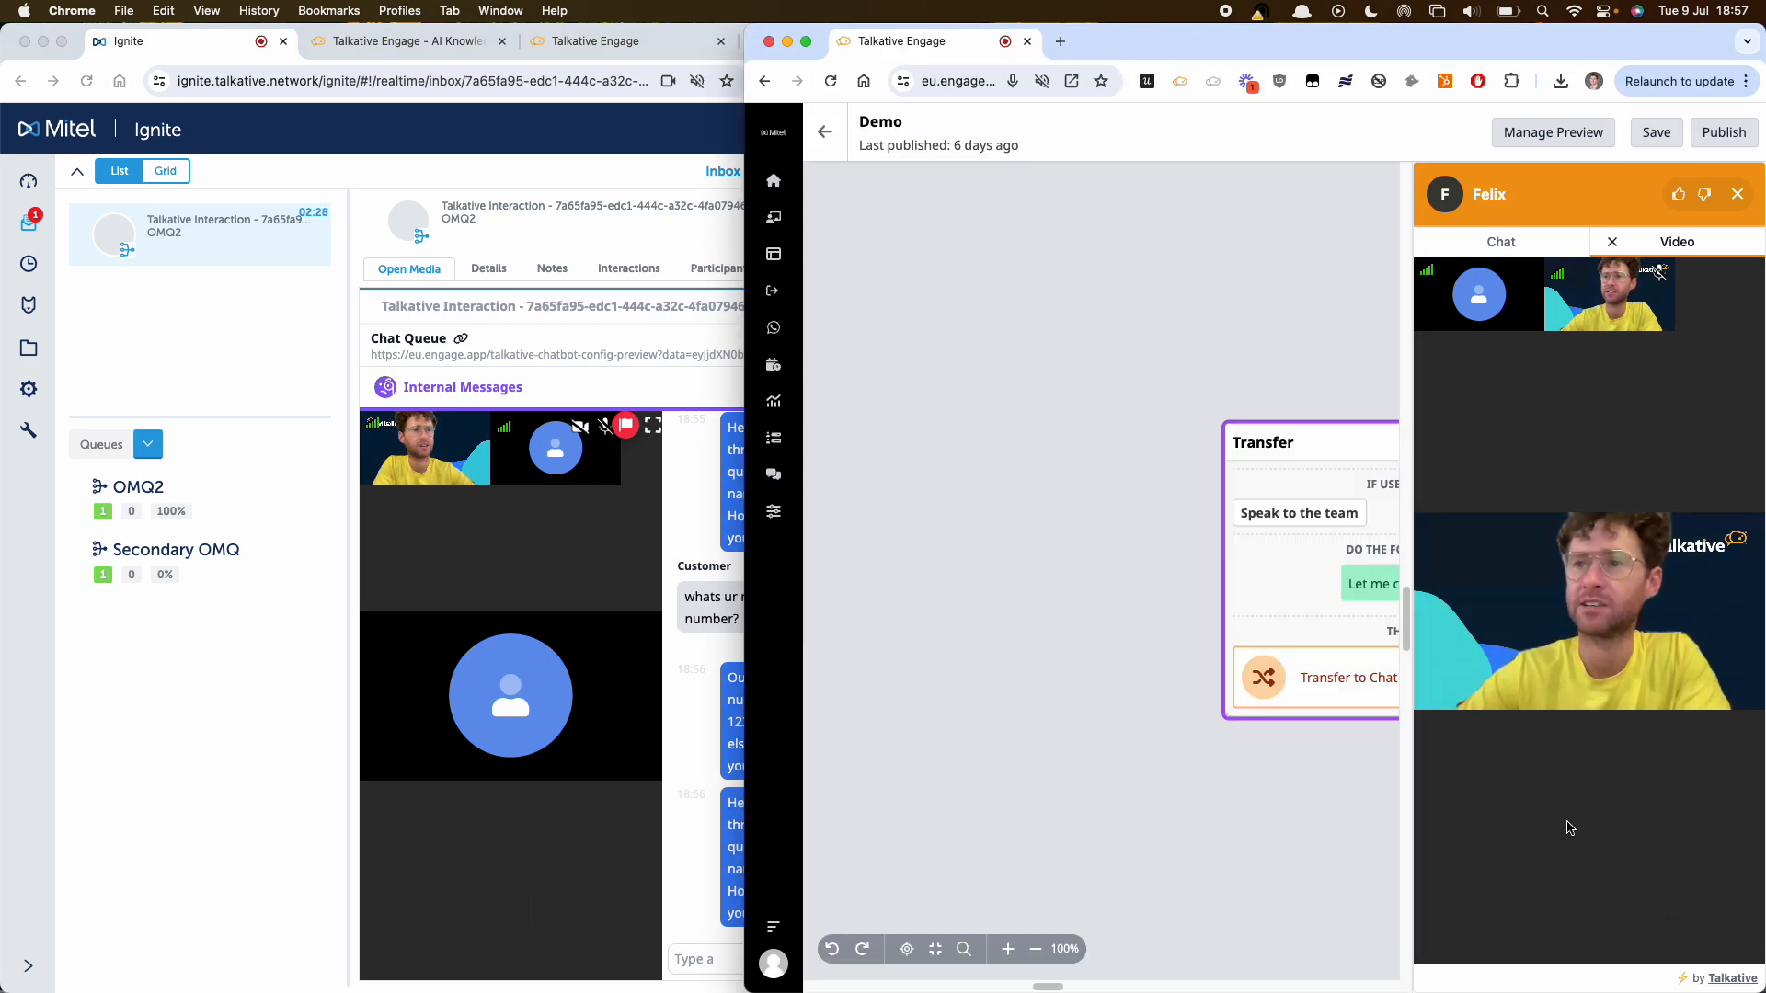
left_click(1546, 928)
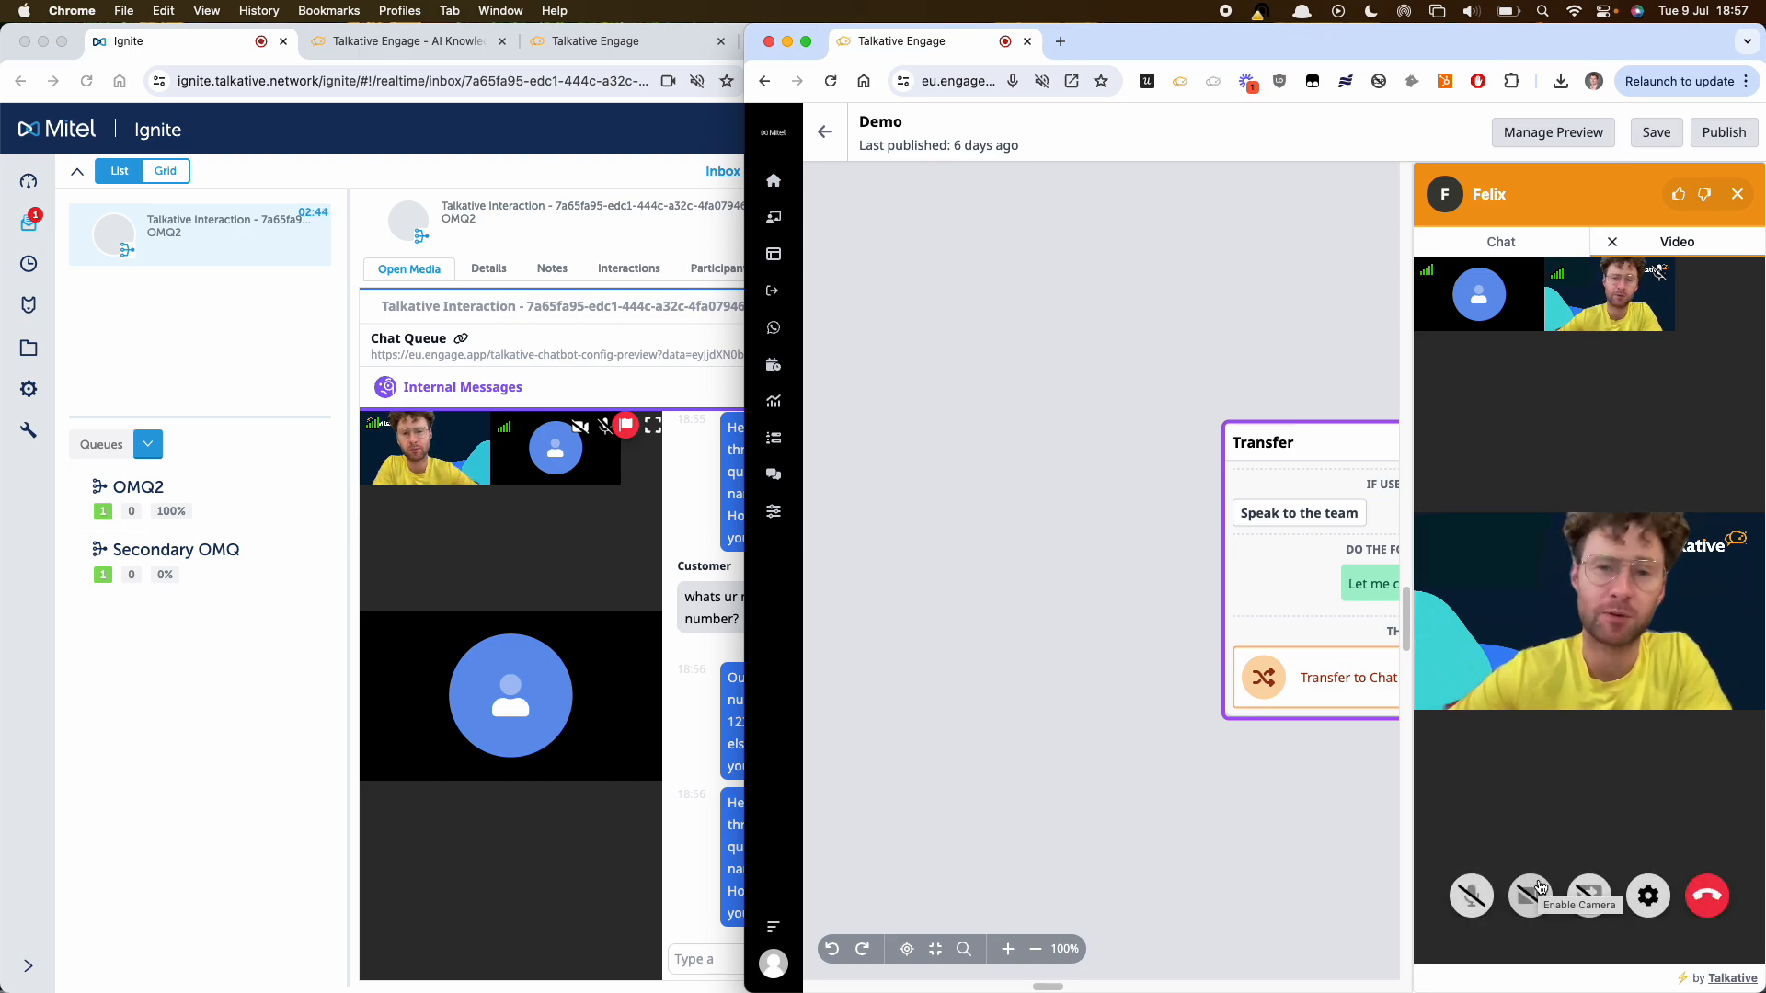
left_click(87, 727)
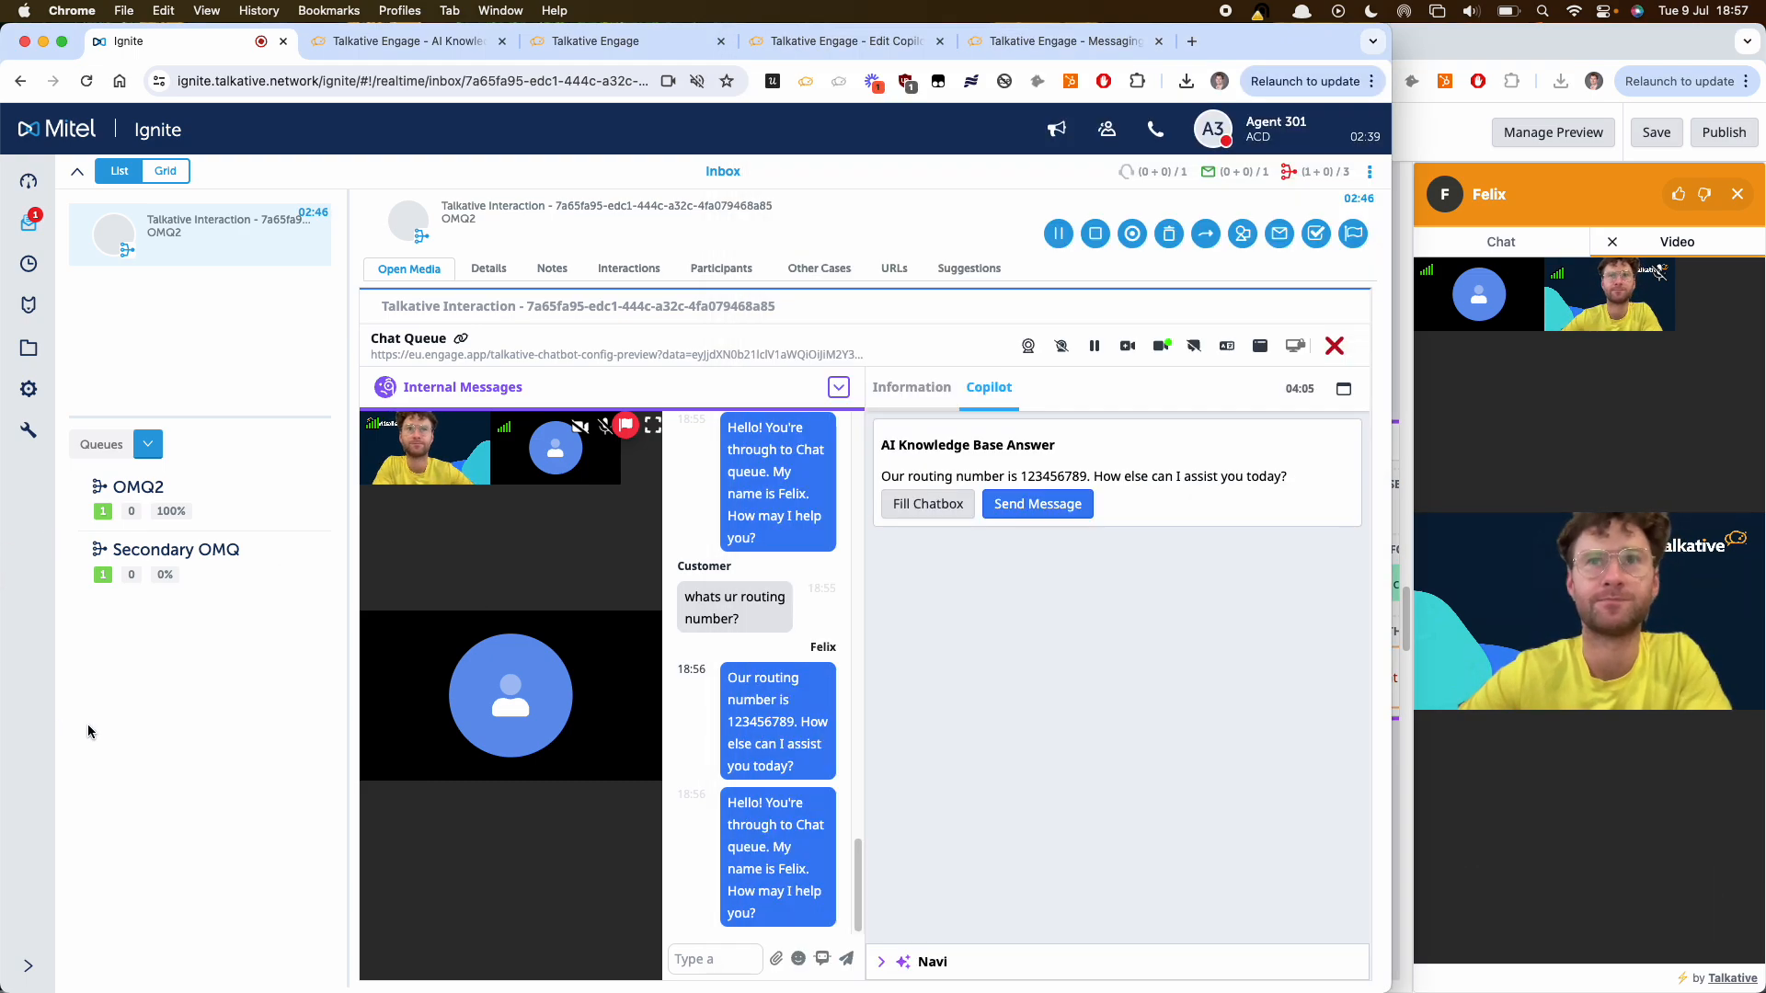
- End the interaction with the tags Online Issue, Sales and Support, removing and re-adding the Support tag
left_click(1333, 347)
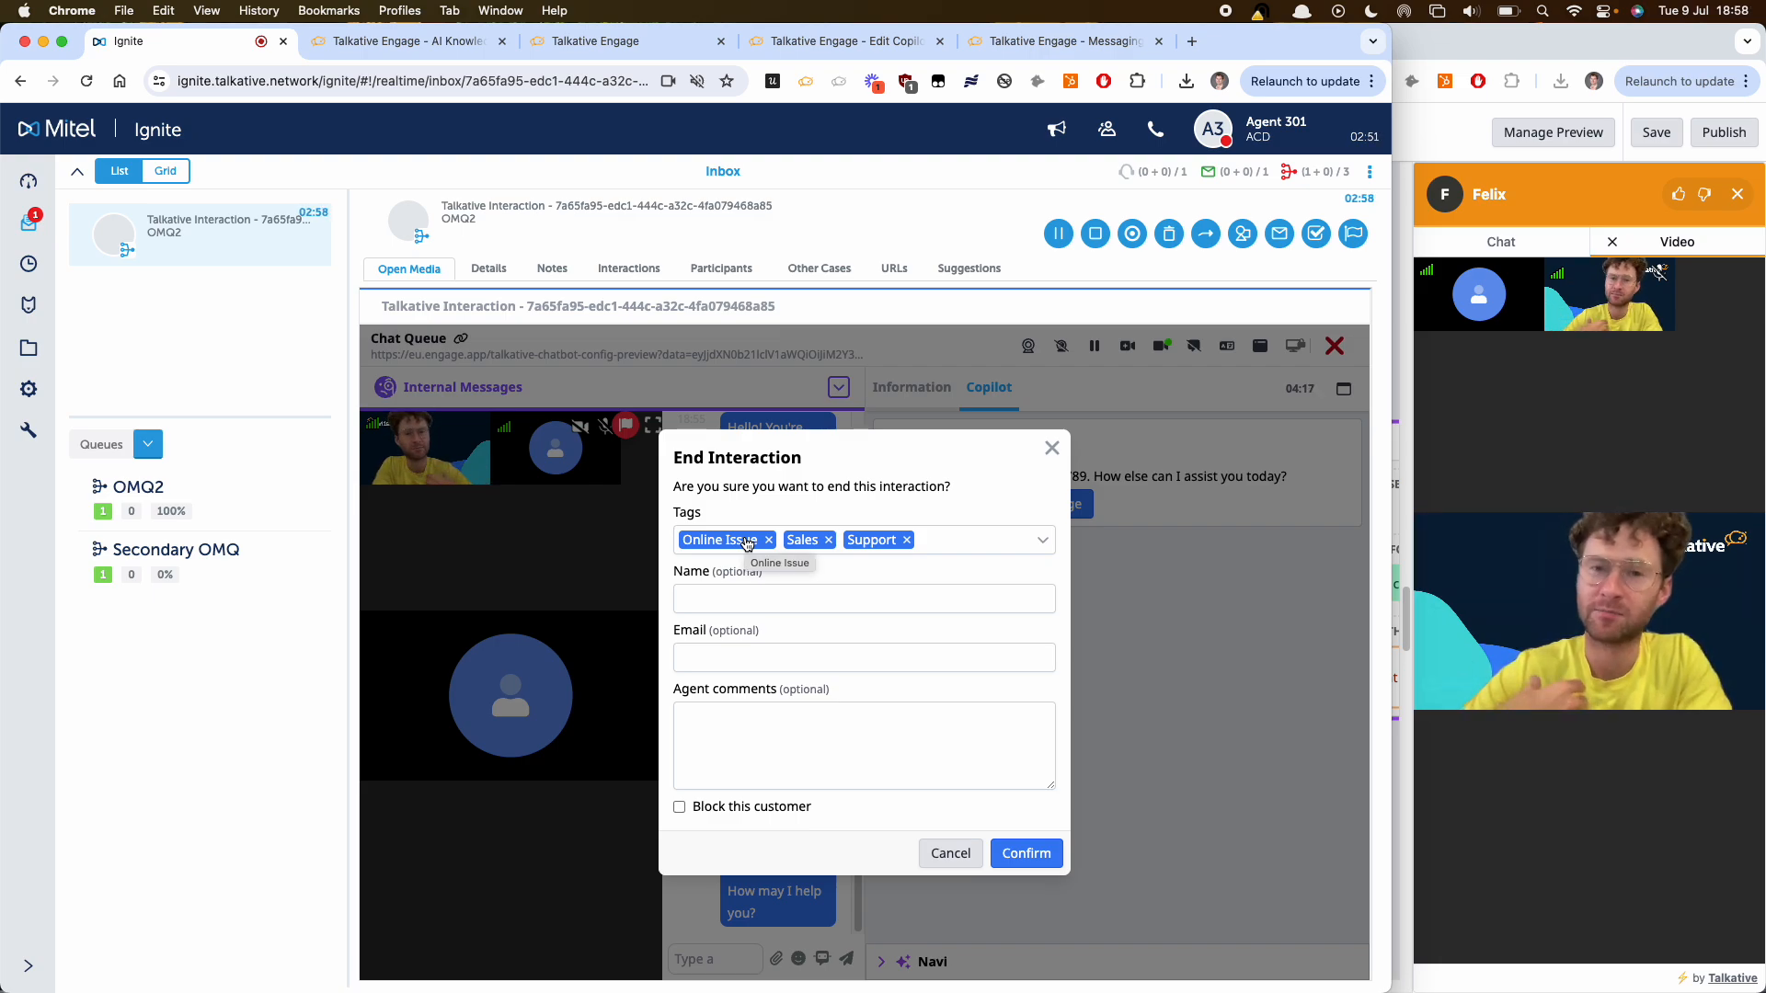
left_click(906, 540)
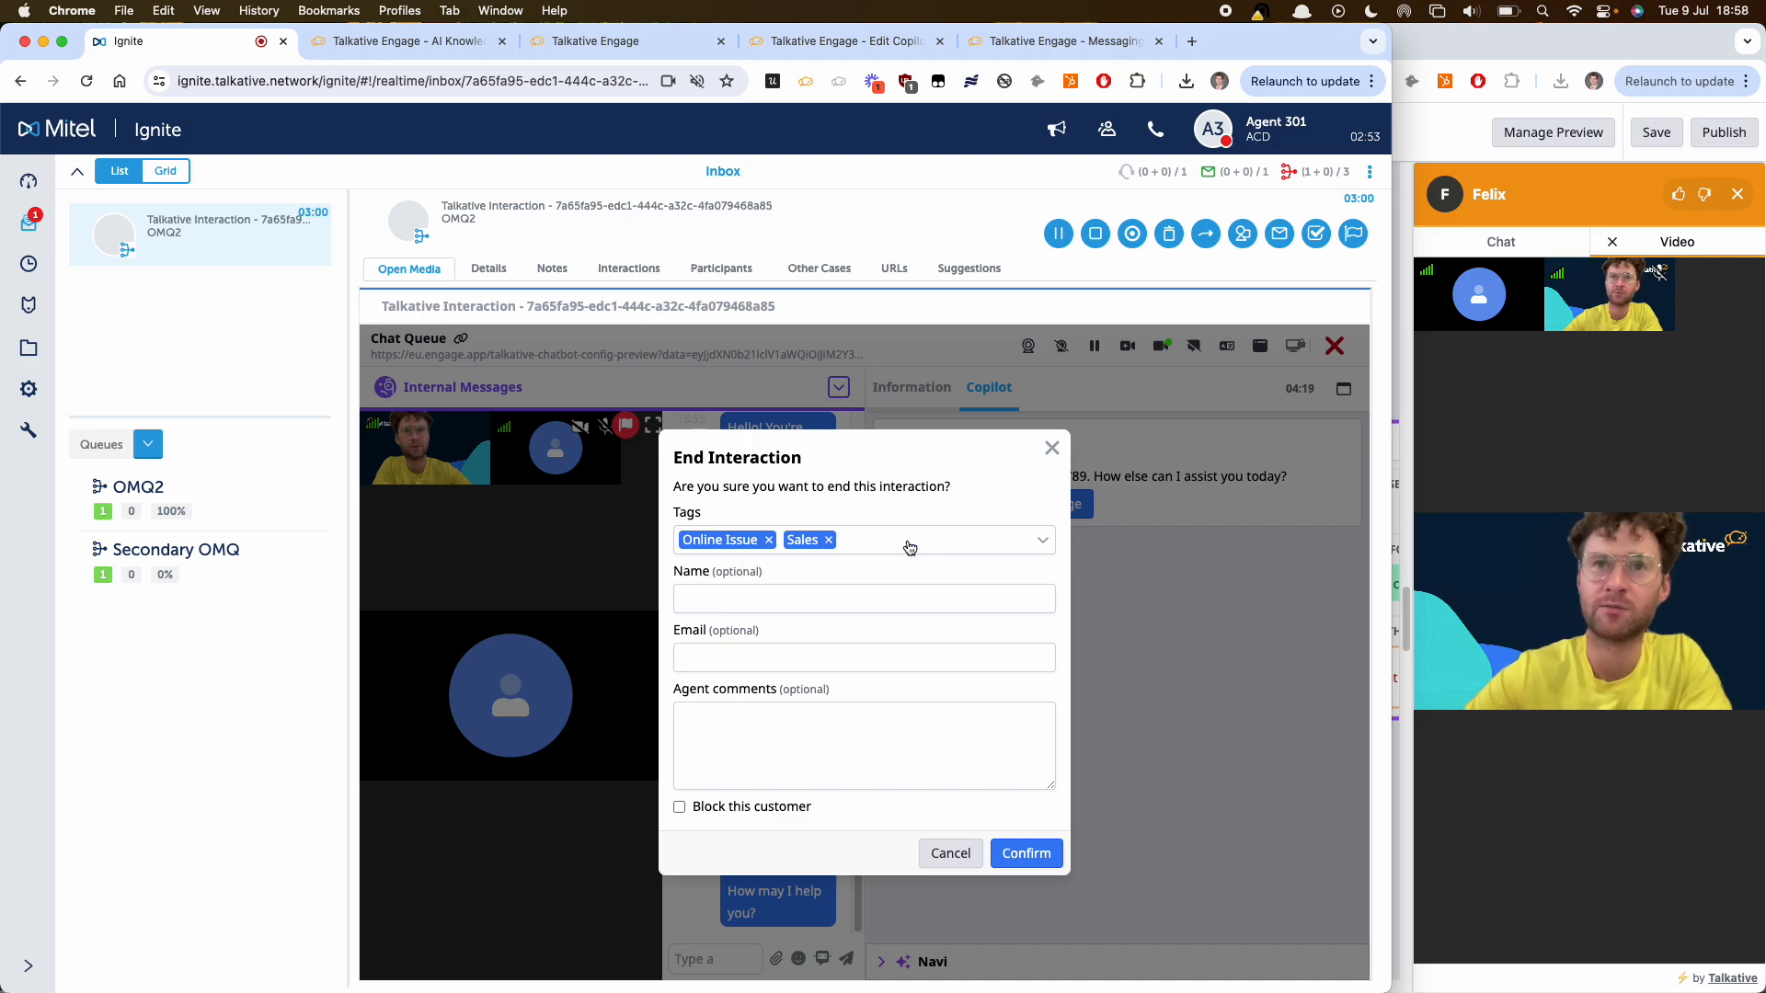
left_click(912, 542)
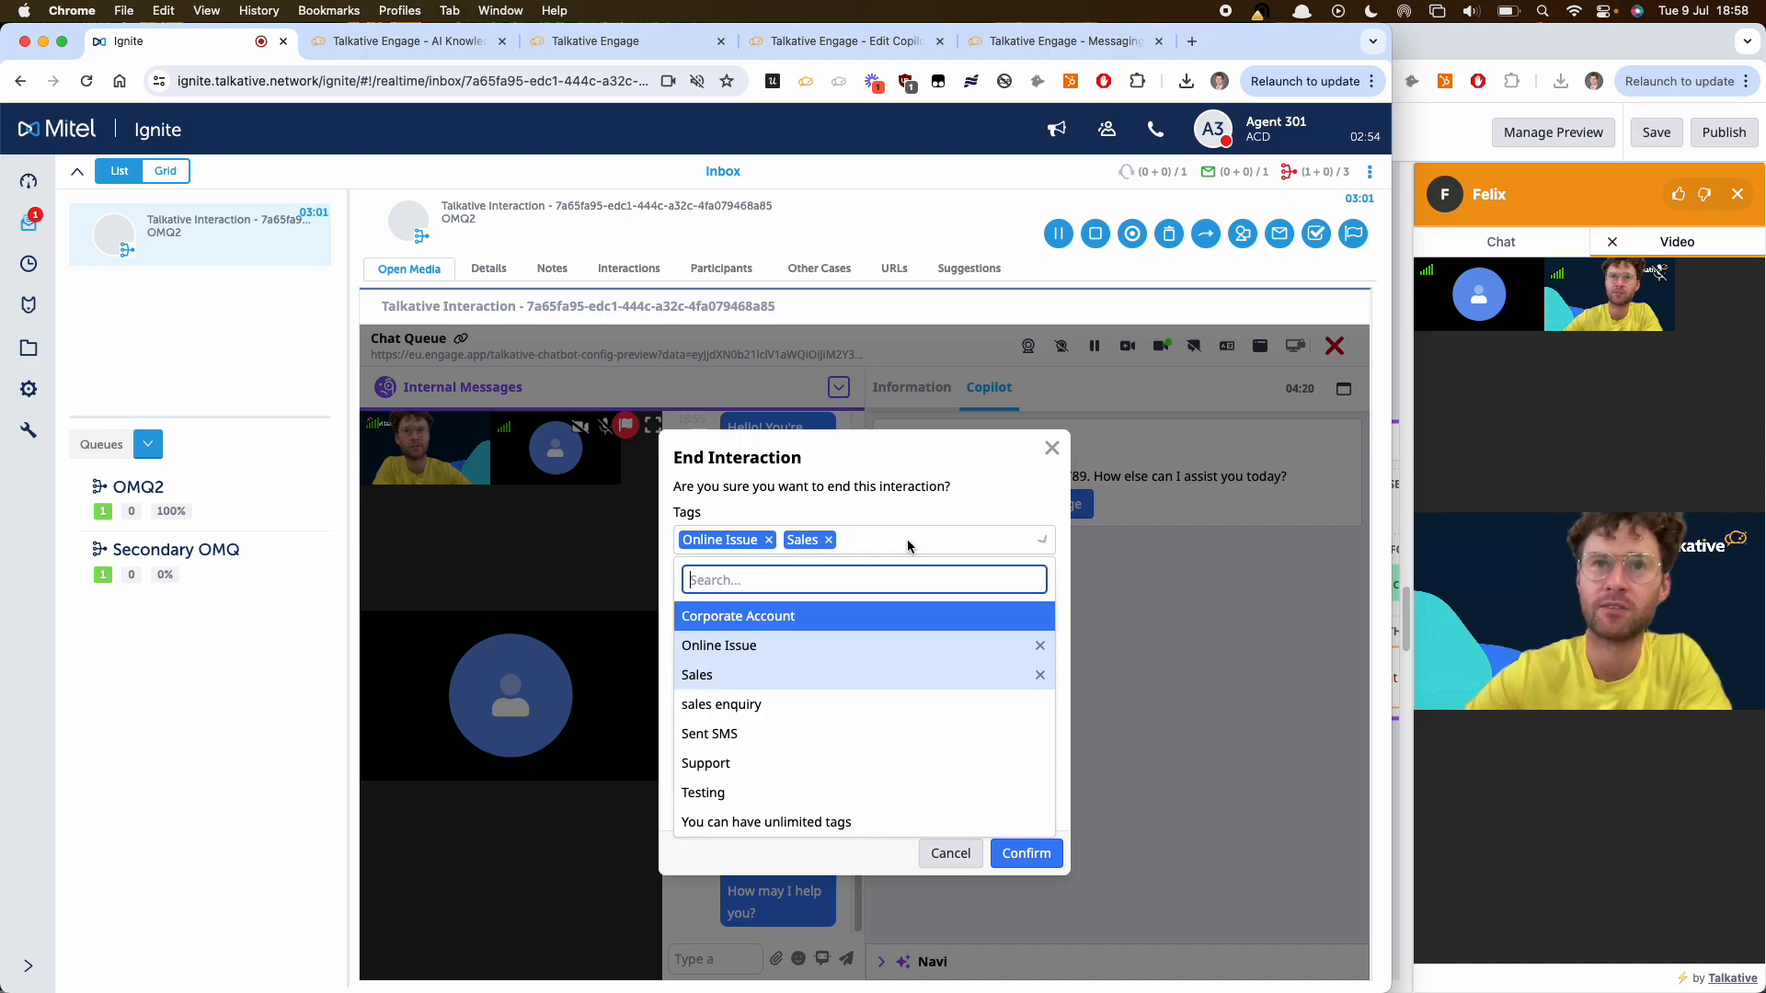
left_click(757, 765)
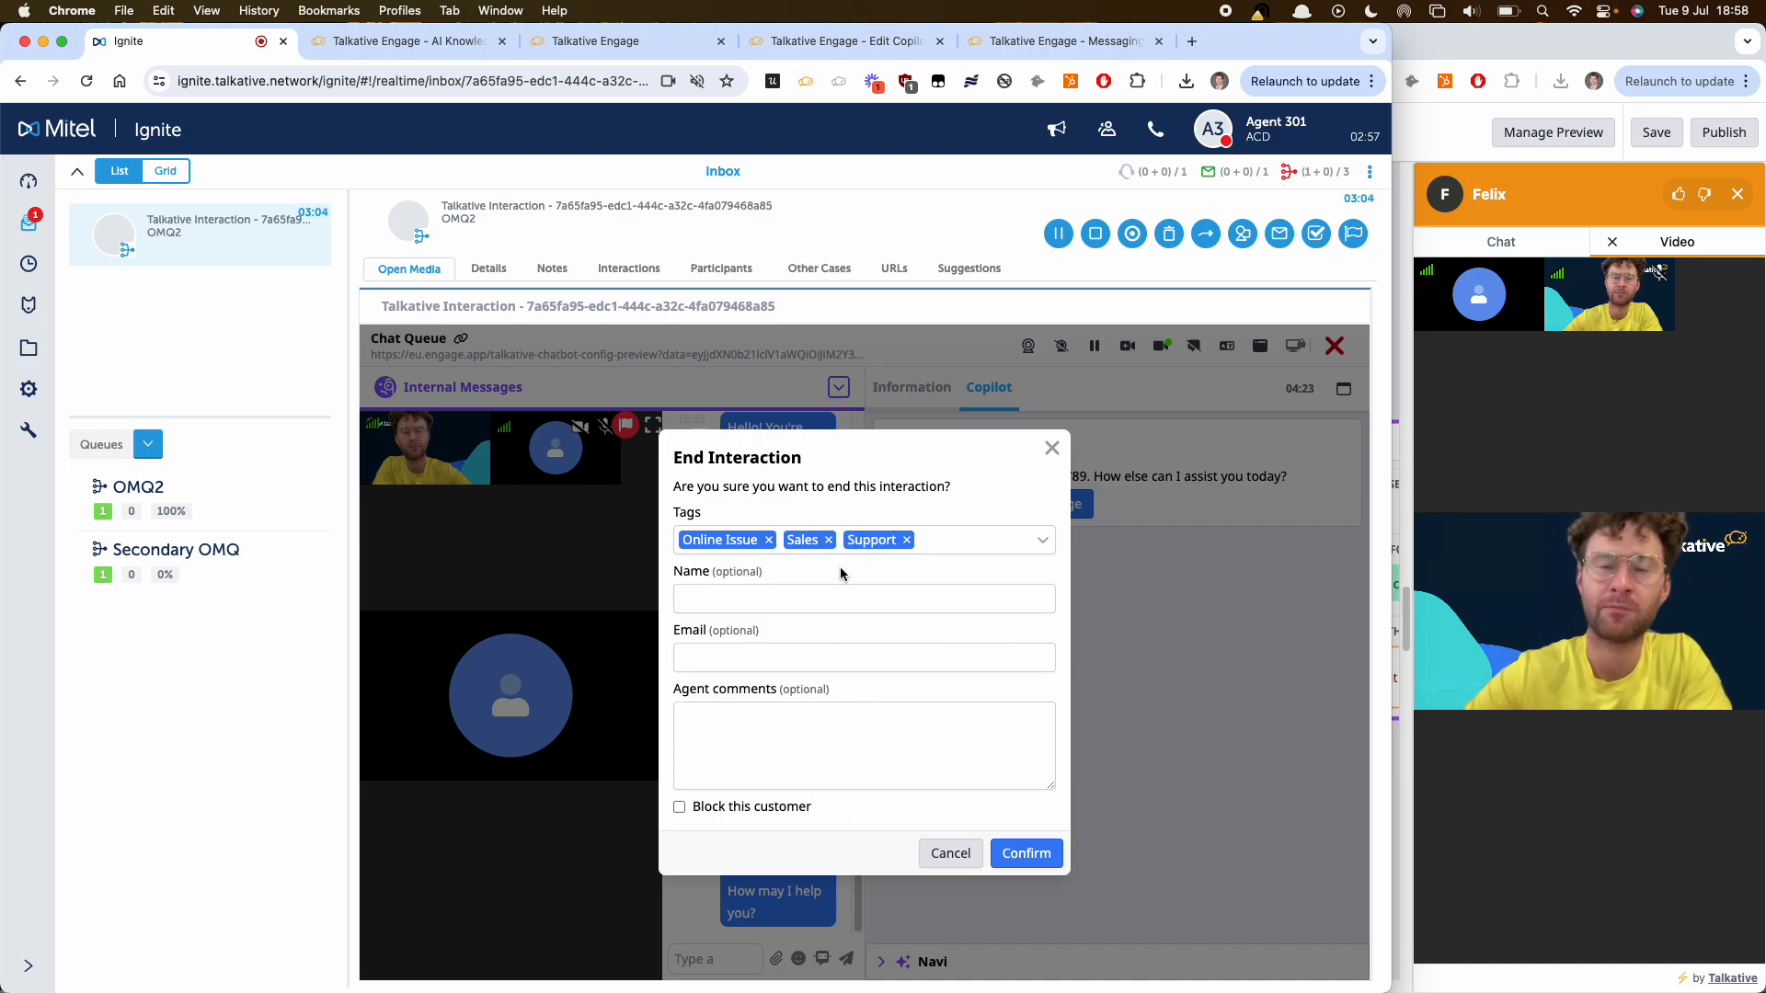
left_click(1026, 855)
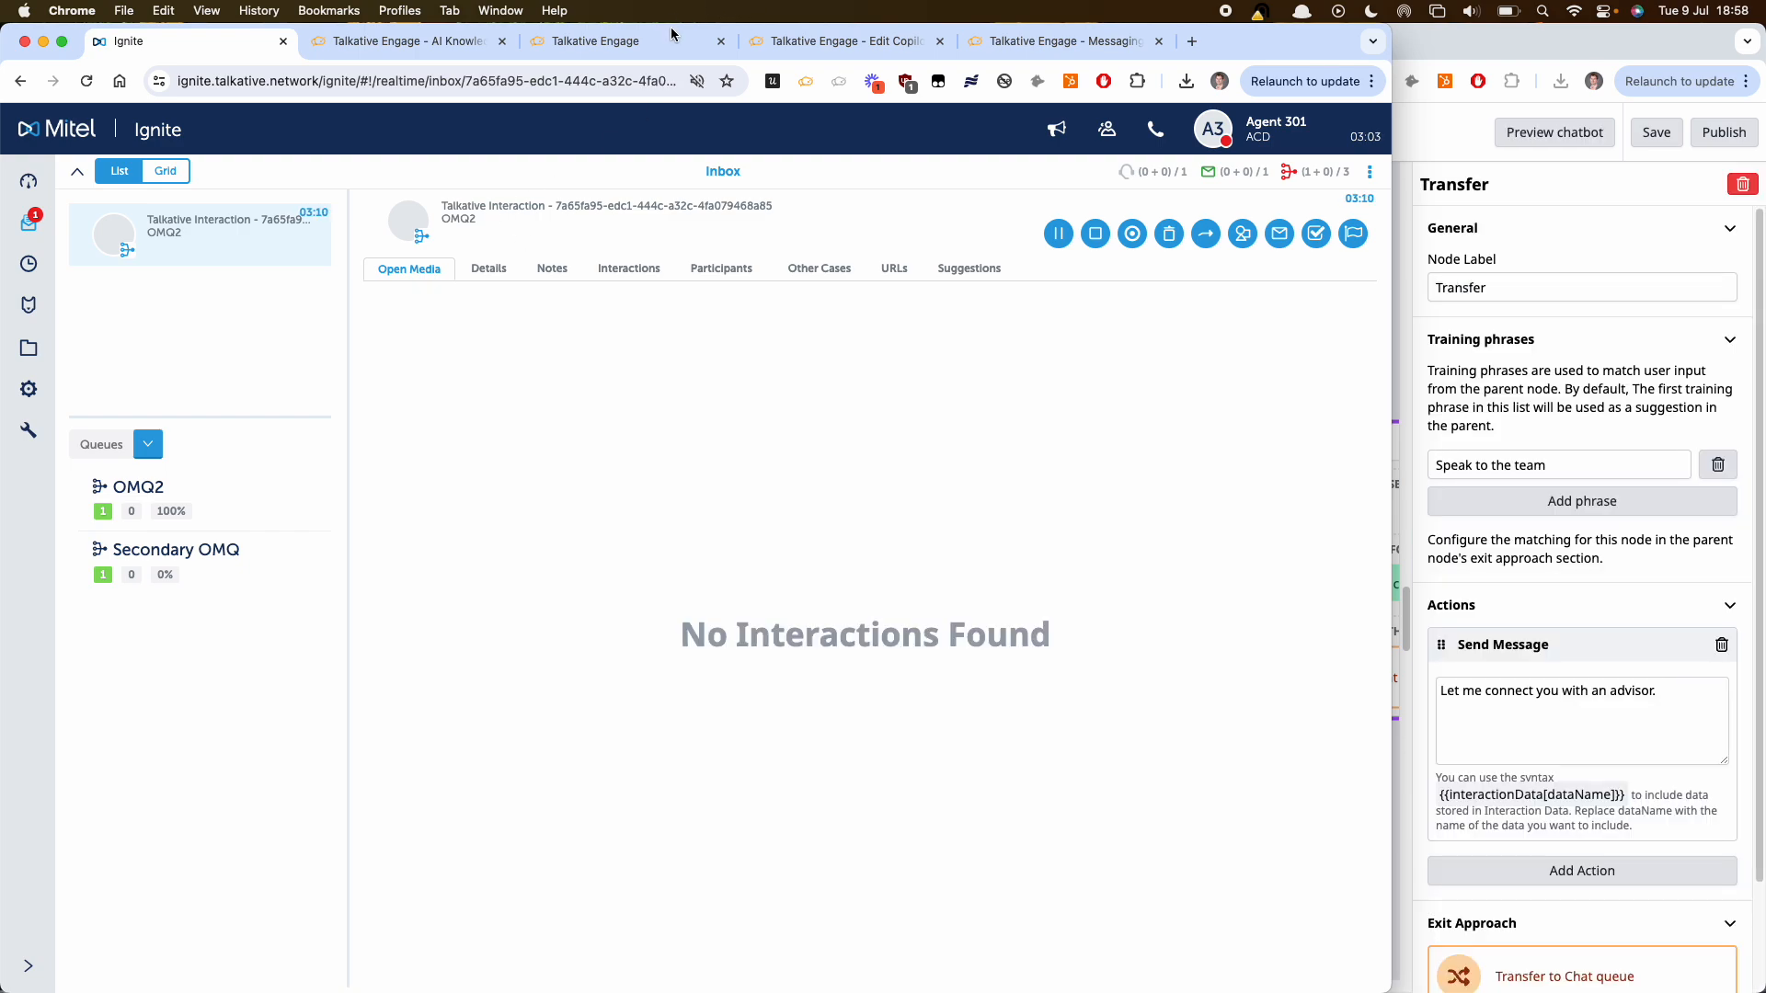
- Review the chat widget's theme settings, the Copilot configuration and the messaging service queue connections in Talkative Engage
left_click(670, 41)
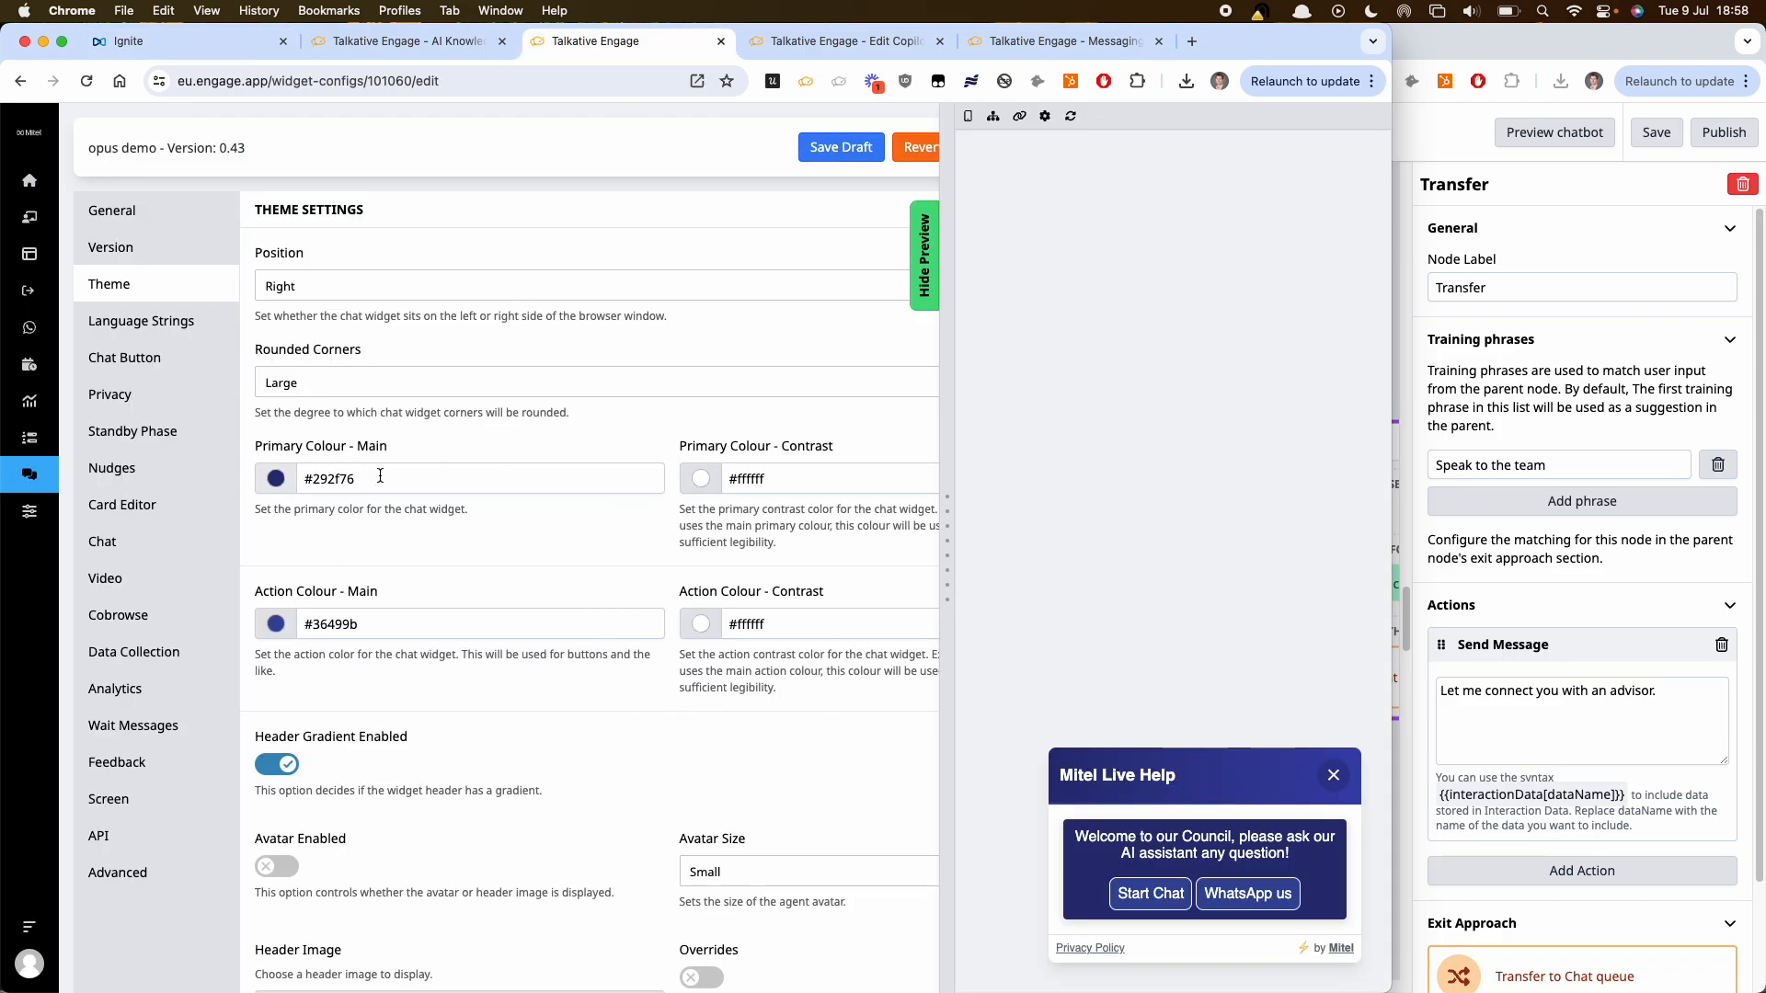
scroll(418, 514, "down", 2)
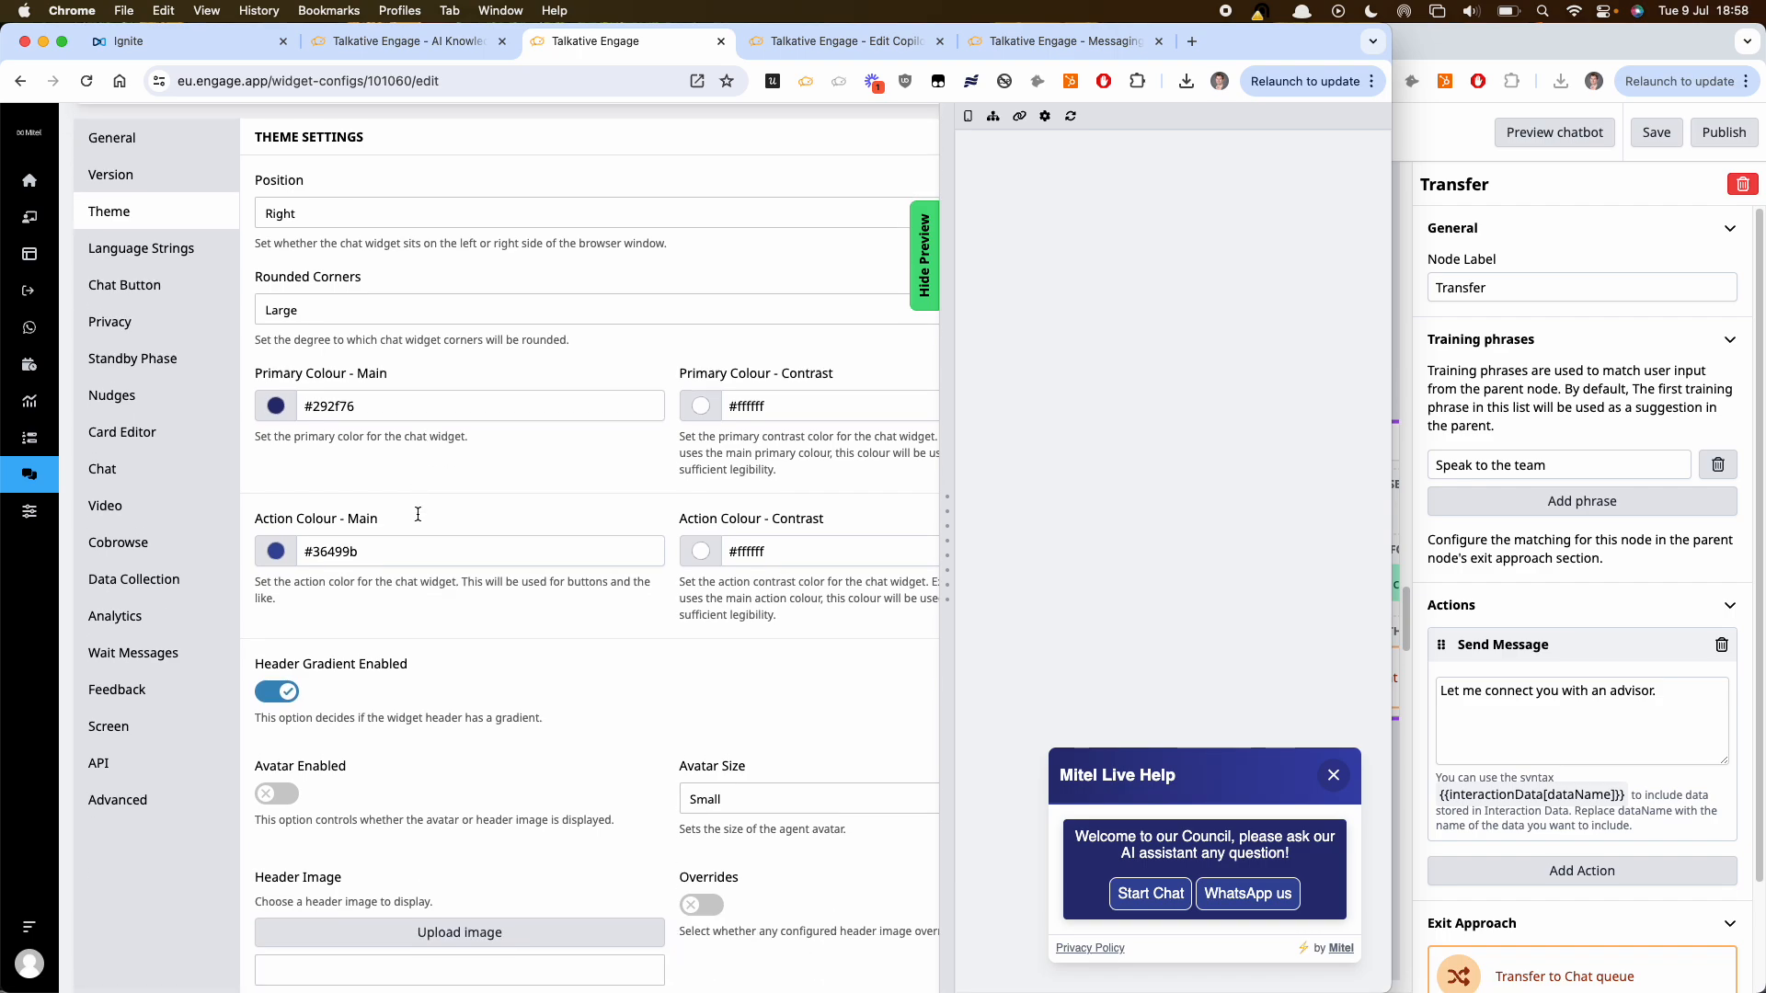
left_click(805, 48)
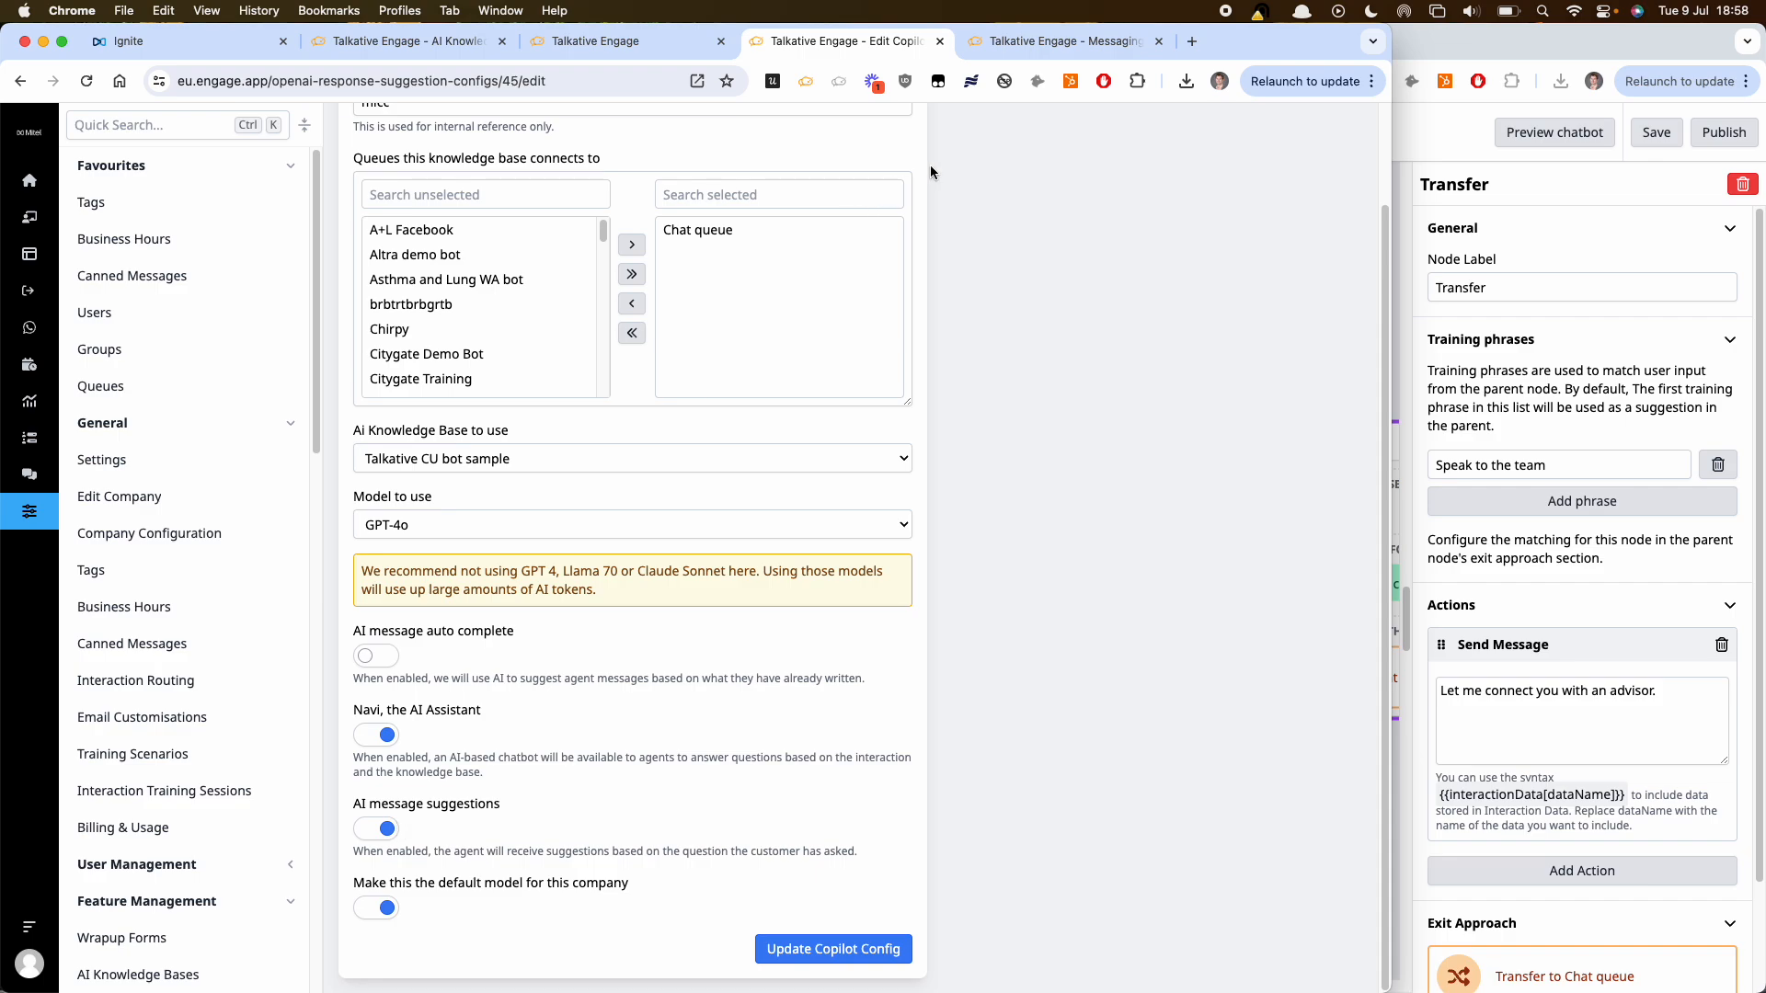
left_click(1065, 46)
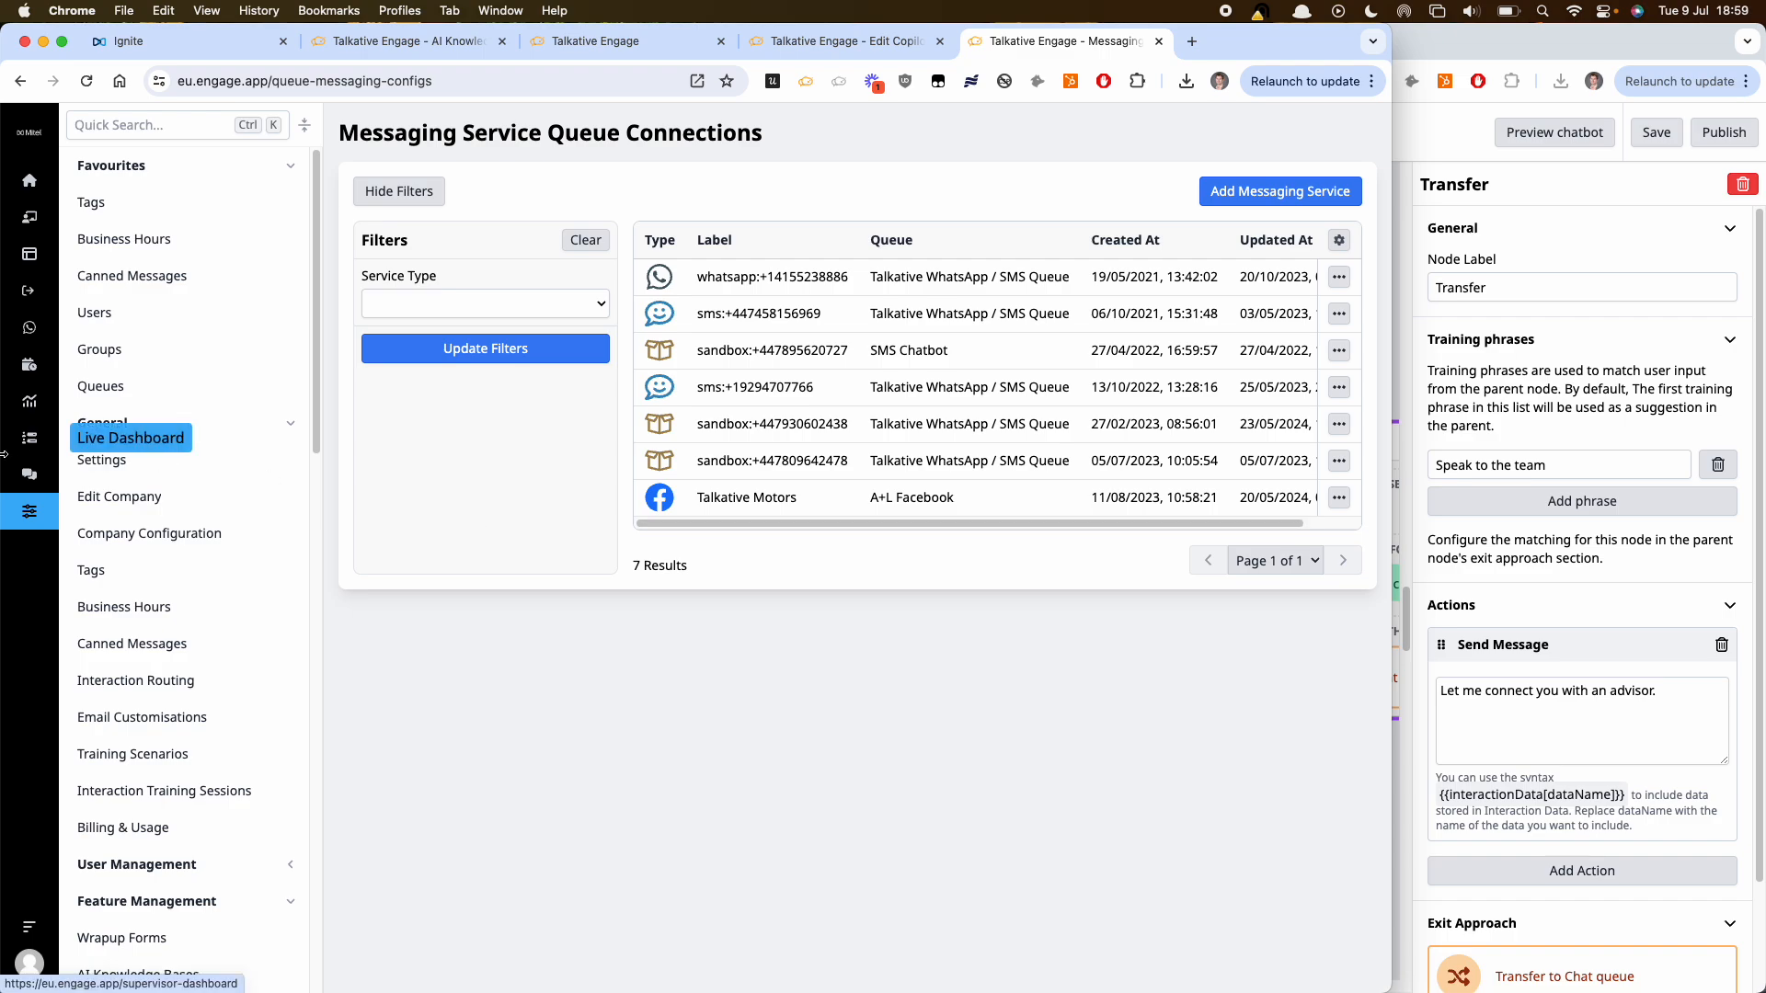
- View the reporting dashboard in Mitel Ignite, and return to the messaging service queue connections in Talkative Engage
left_click(192, 42)
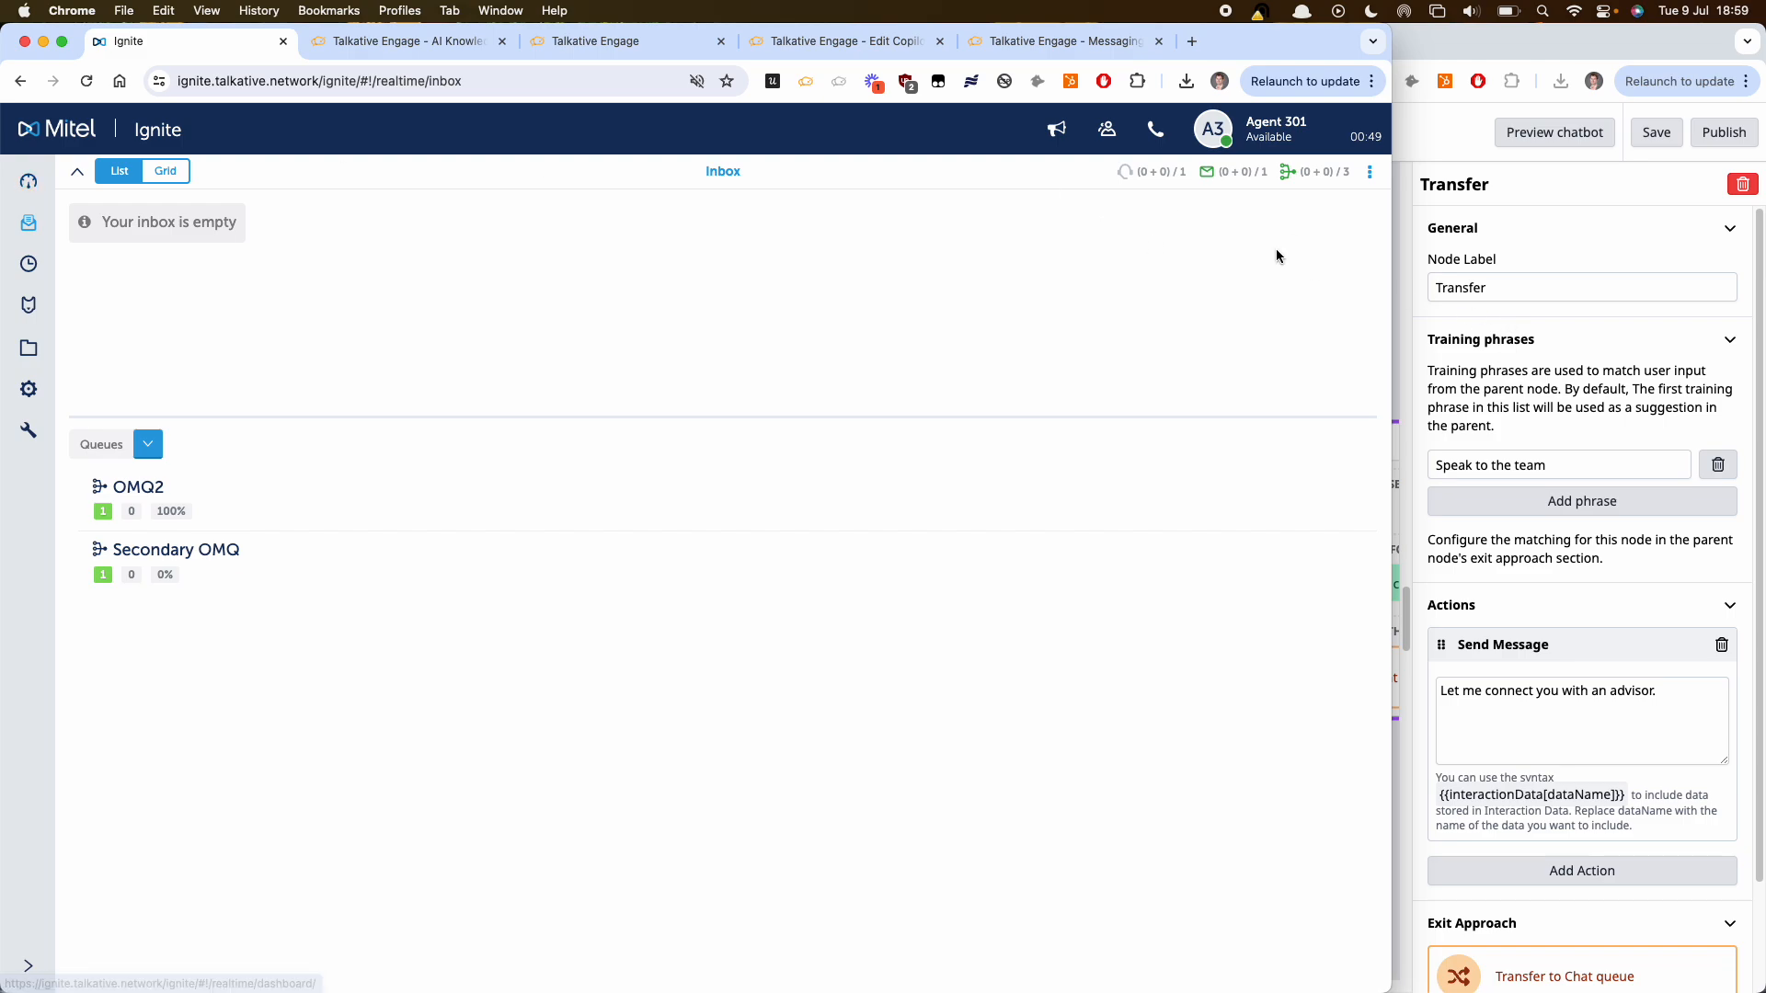
left_click(23, 187)
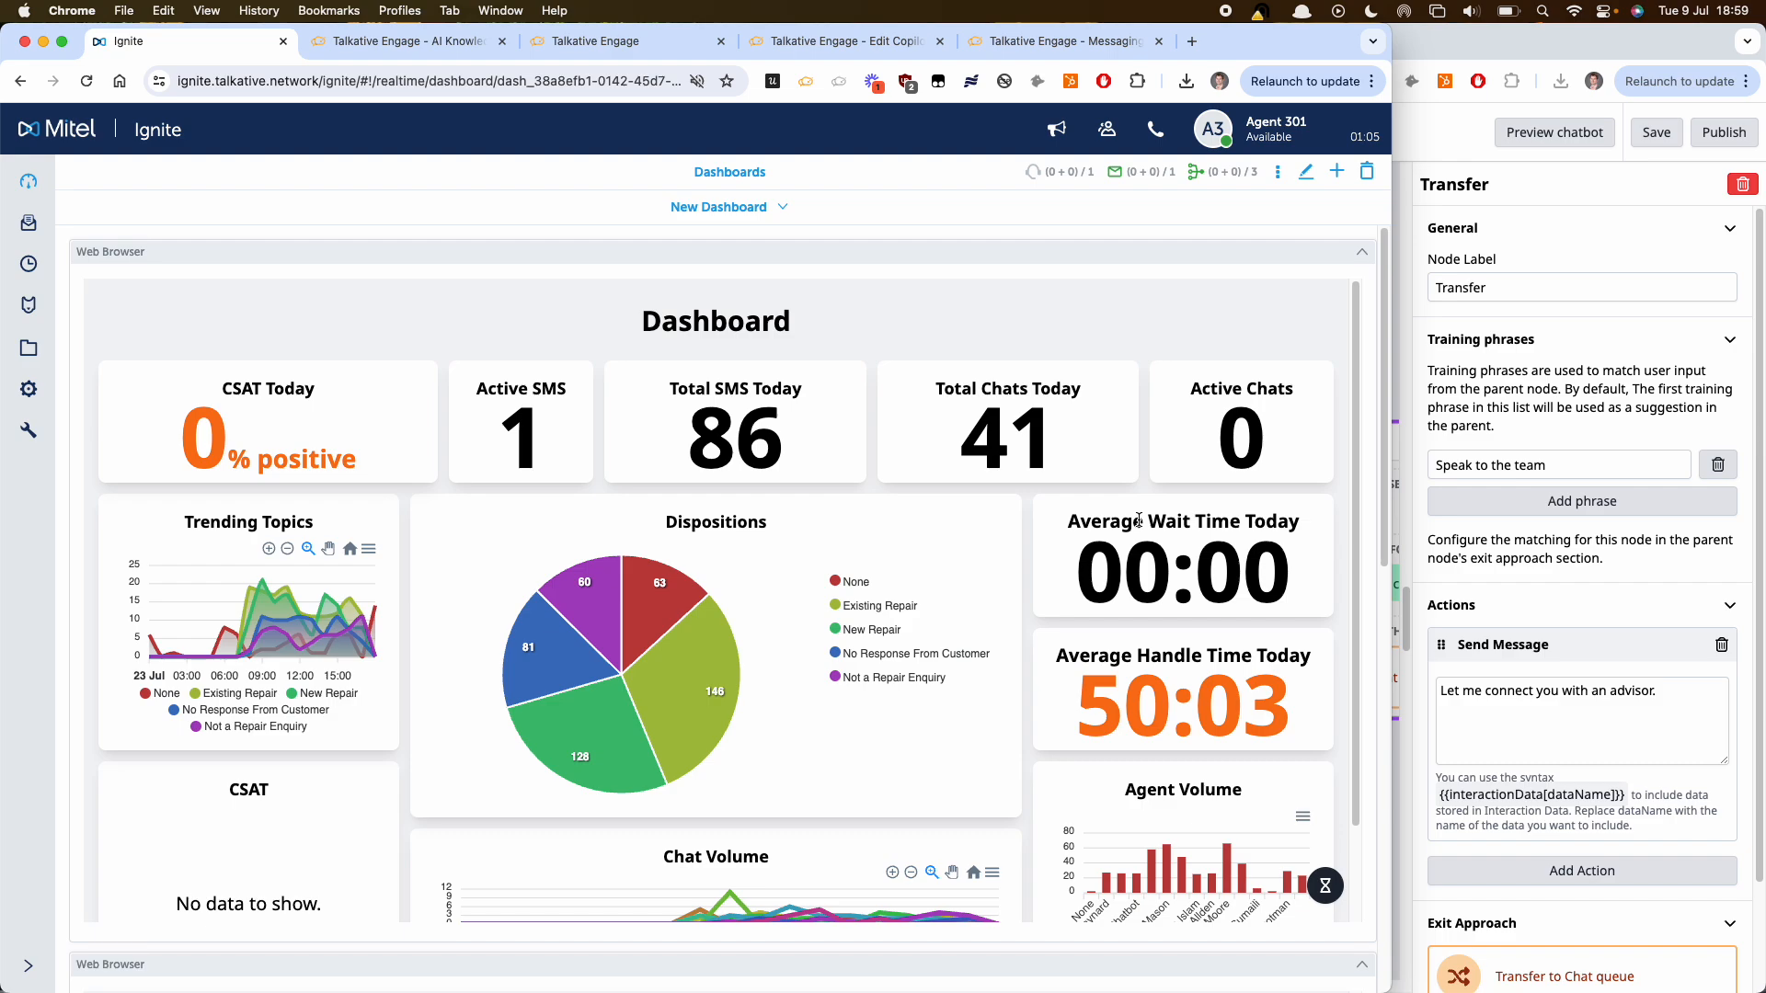
left_click(1028, 46)
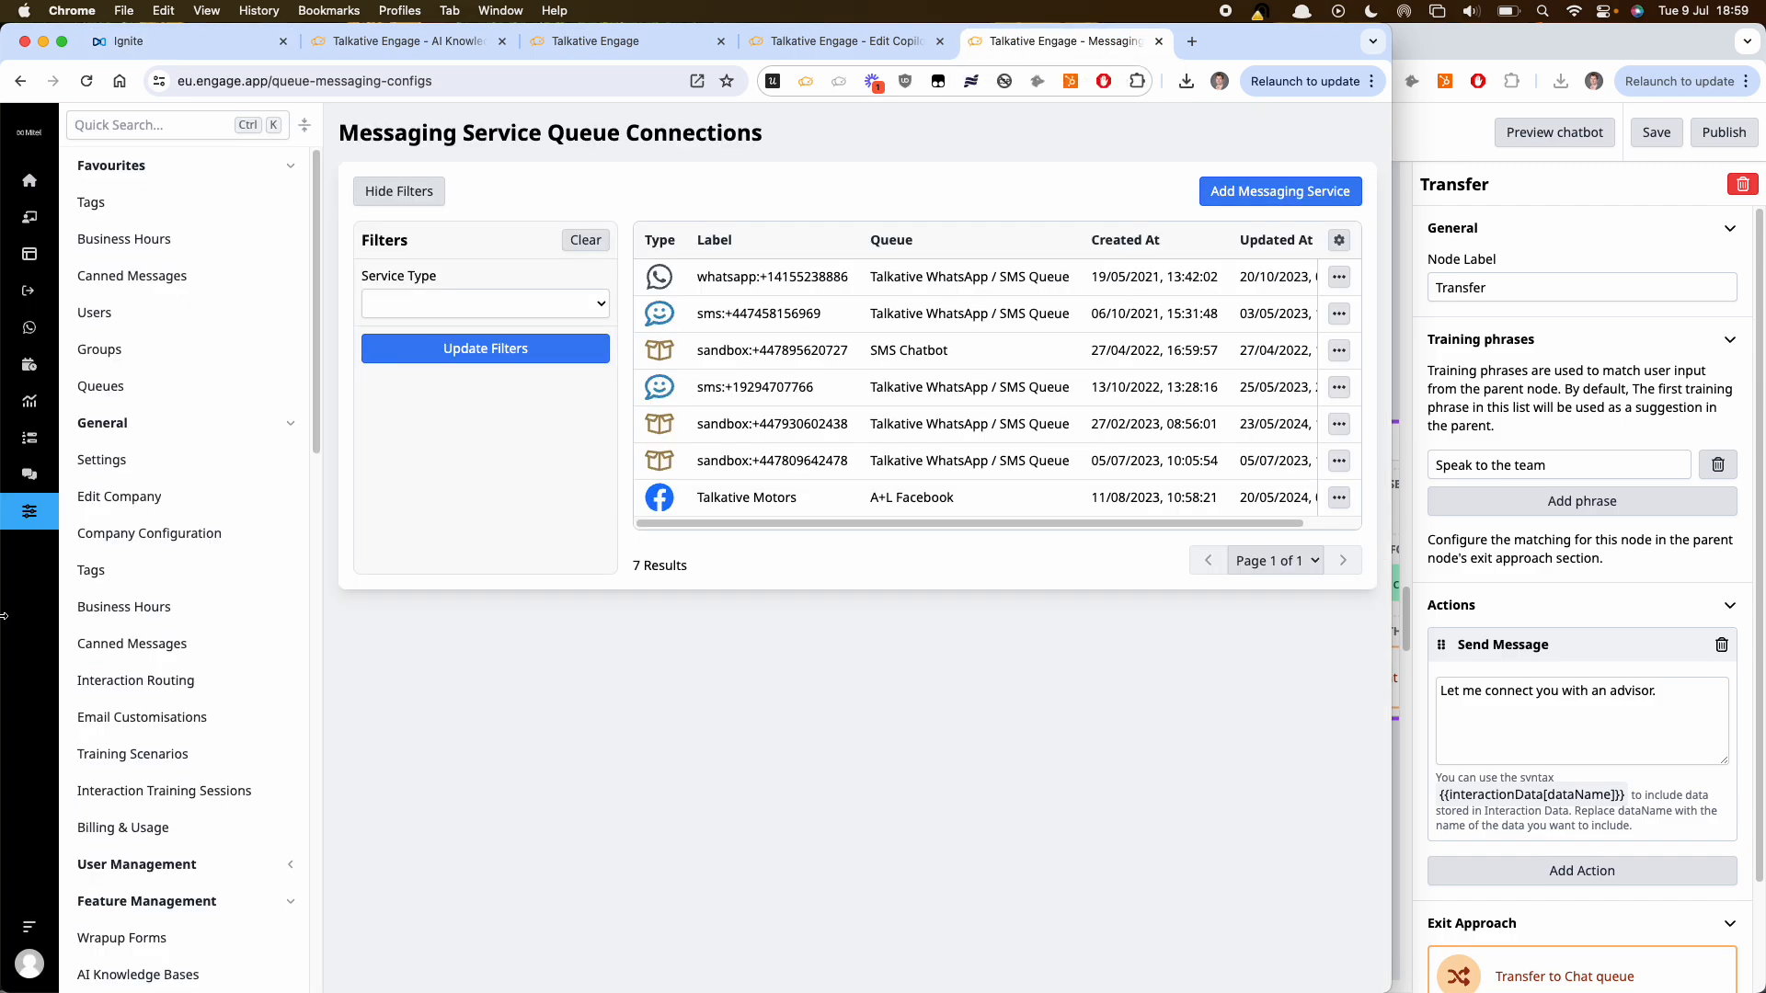
- Open the monthly AI Insight report for 1st - 30th June 2024 from the analytics area
left_click(31, 409)
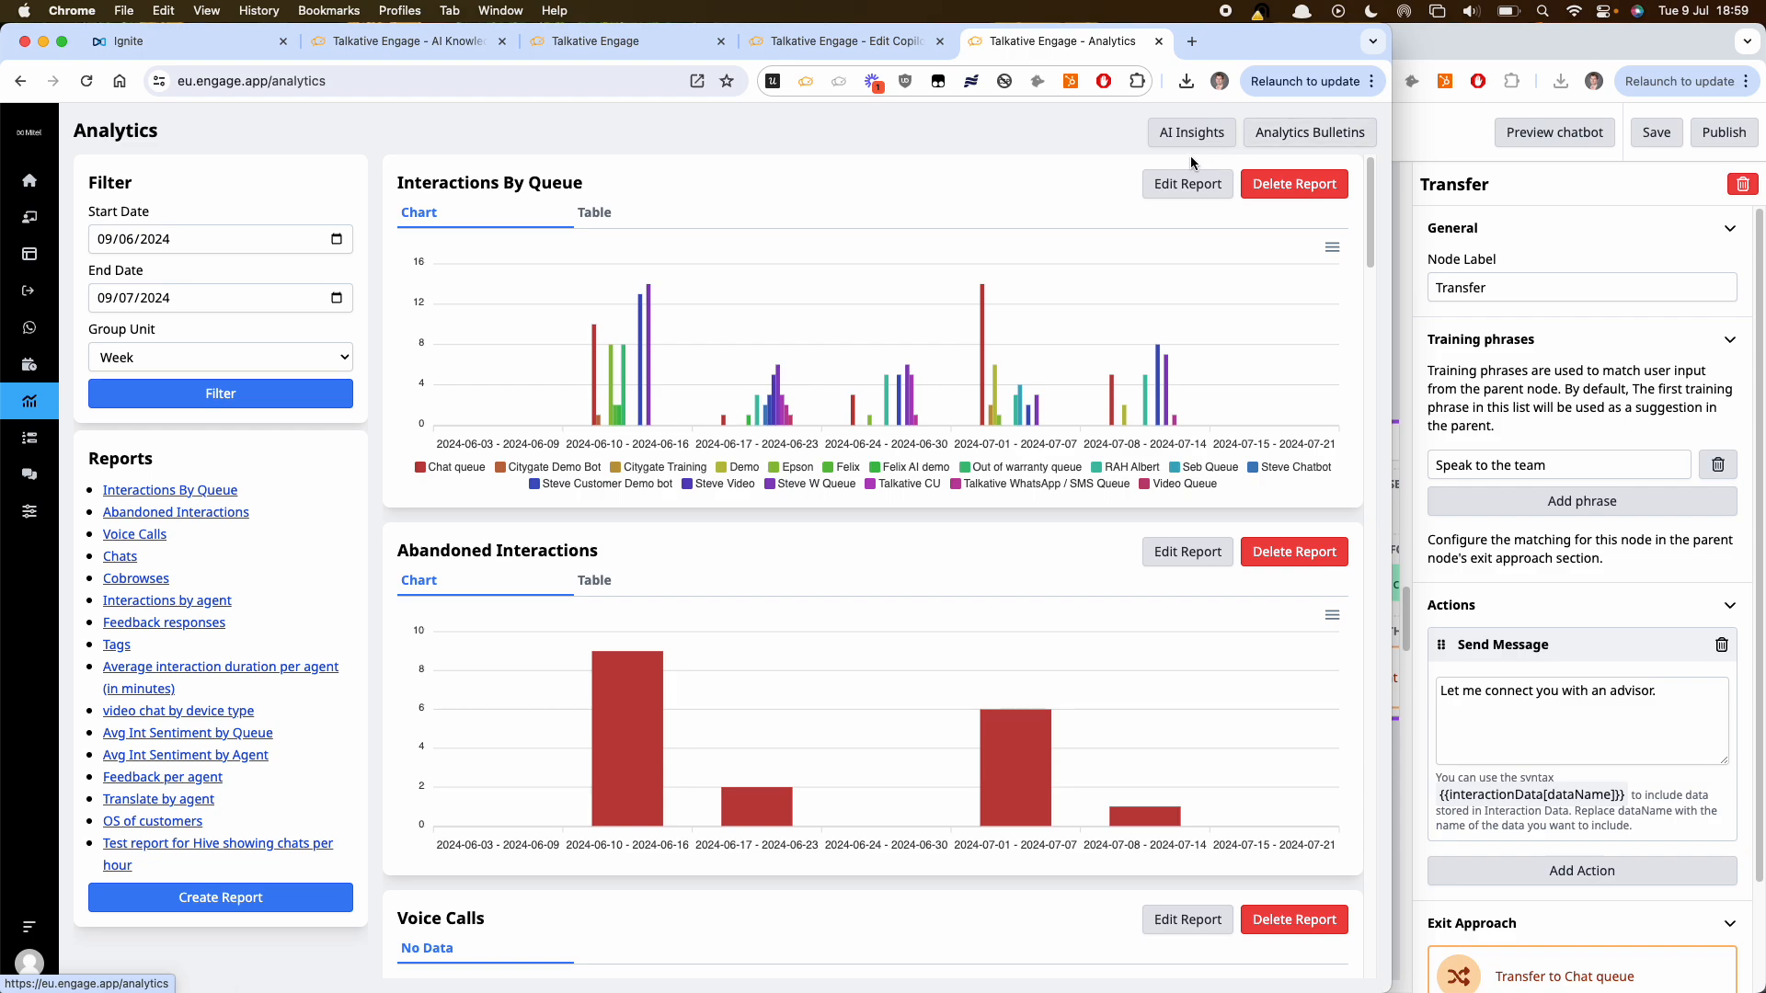
left_click(1190, 138)
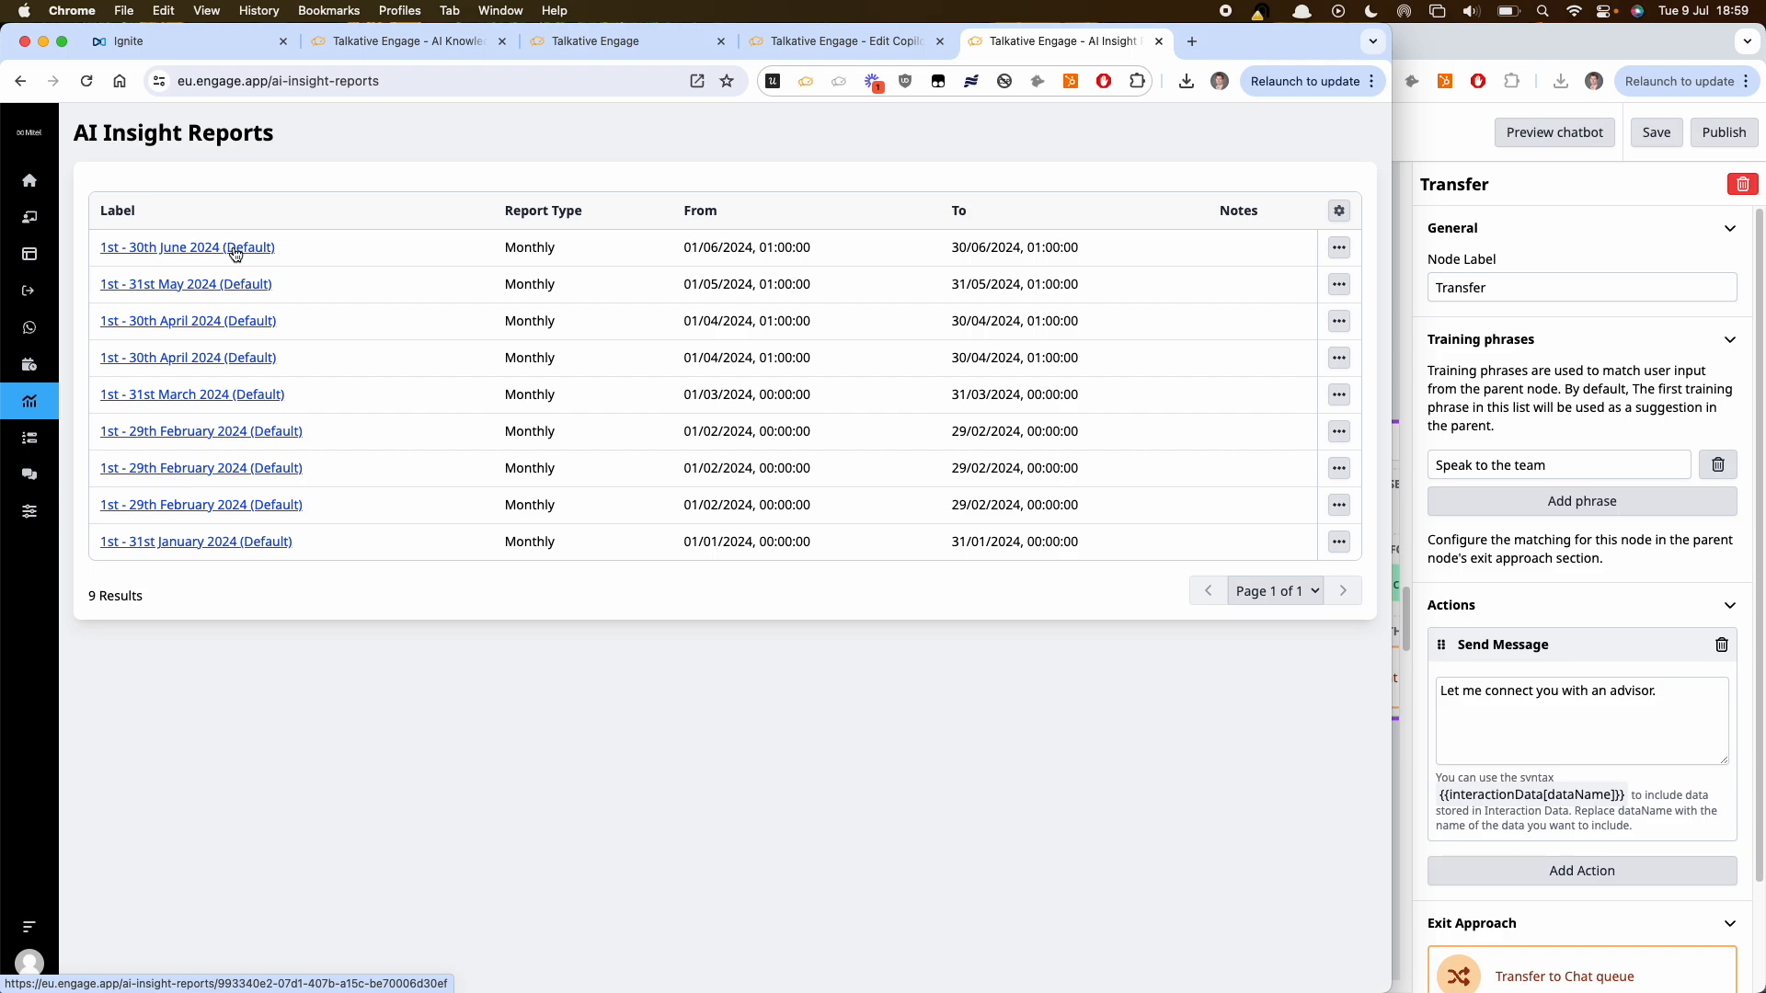
left_click(234, 249)
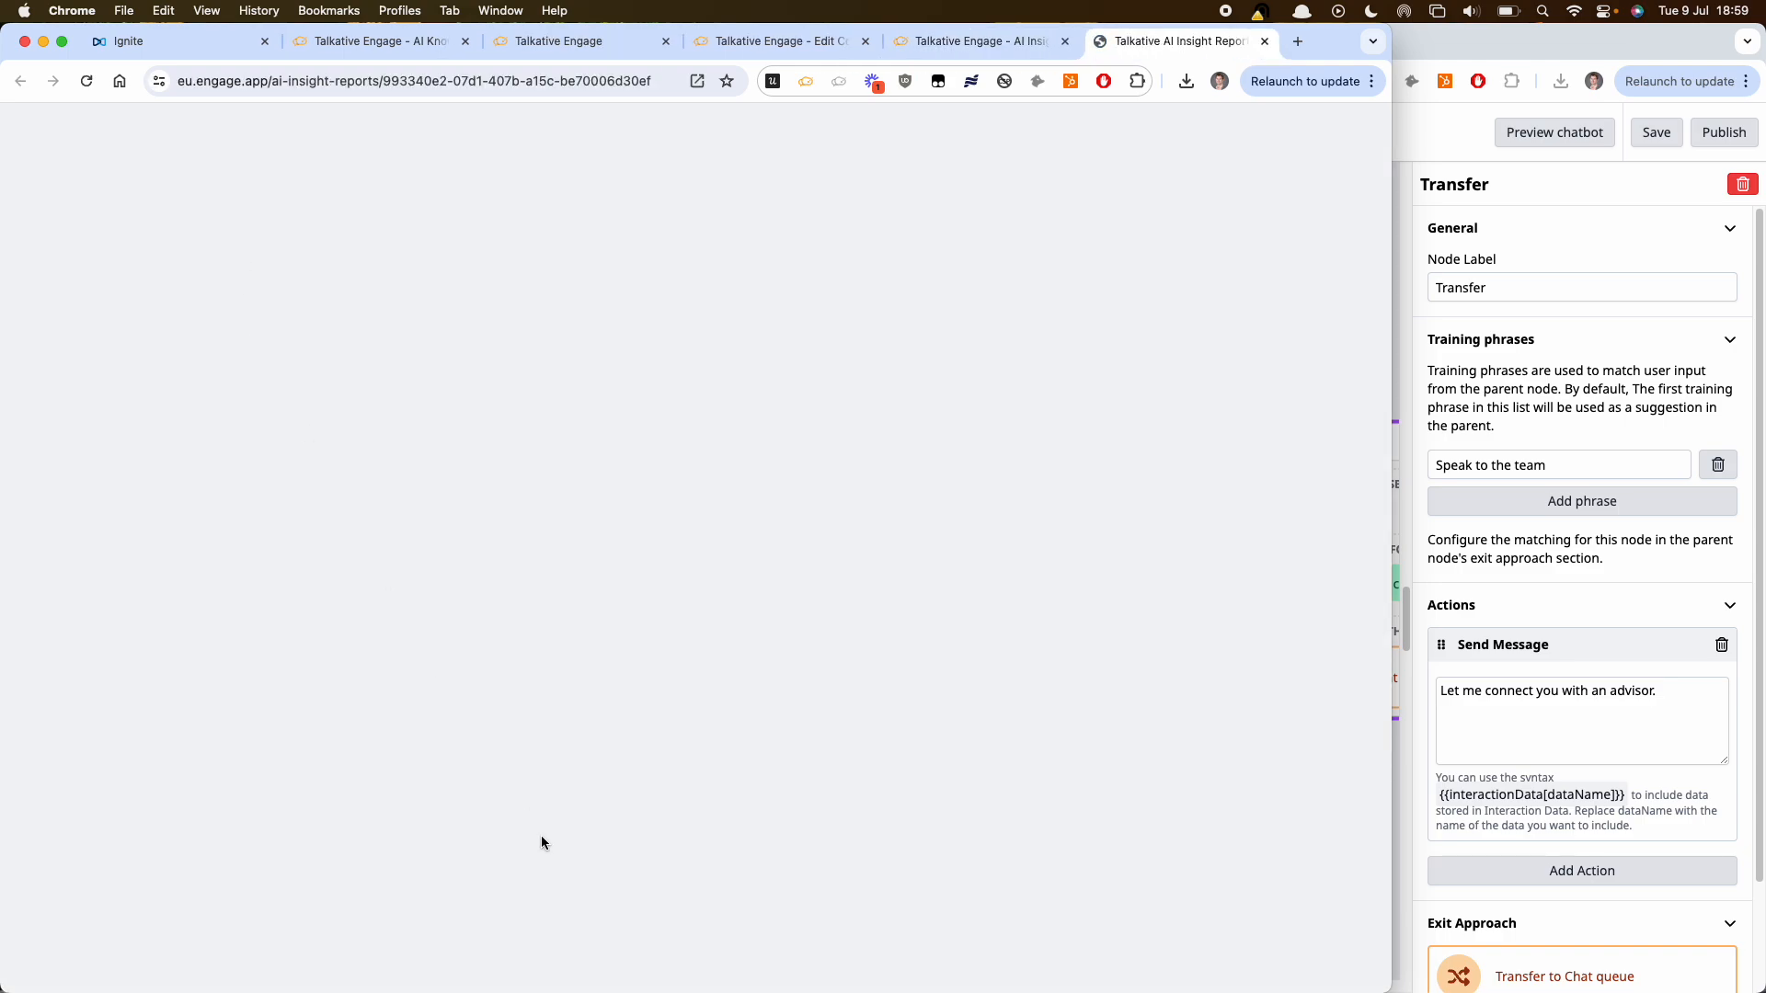
- Examine the June report's most frequent customer issues, representative chat IDs and suggestions for issues to automate with a chatbot flow
scroll(631, 843, "down", 2)
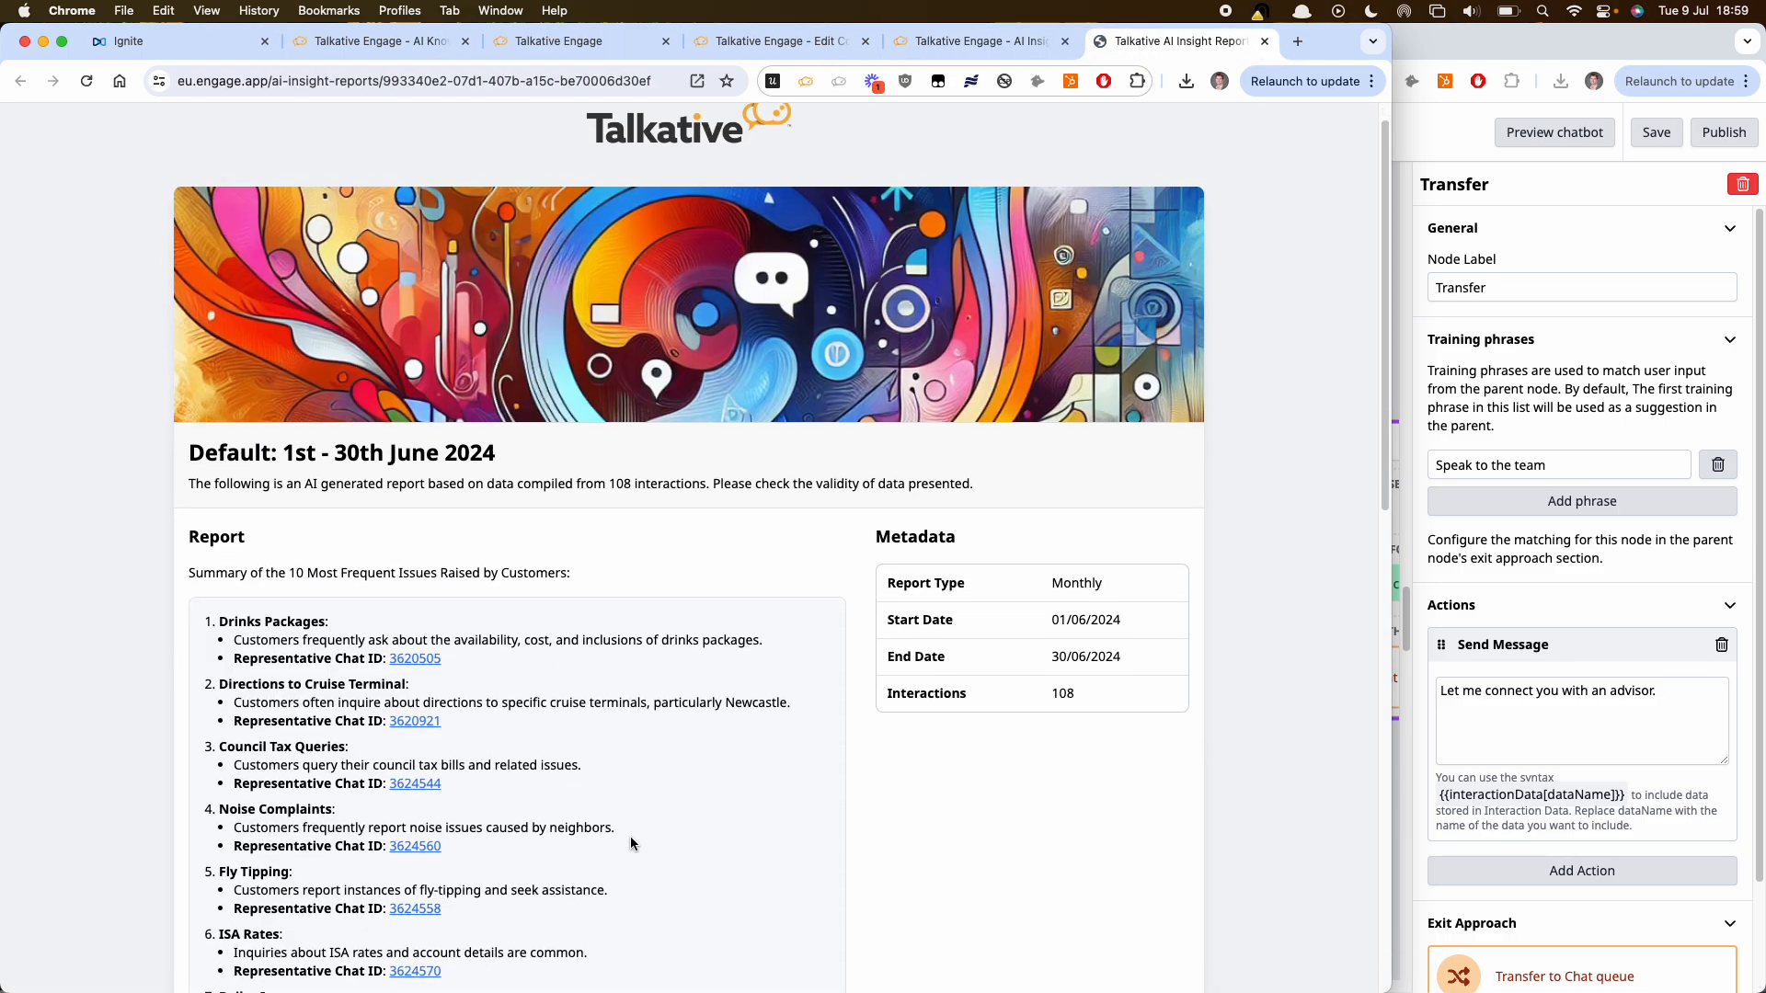
scroll(630, 843, "down", 1)
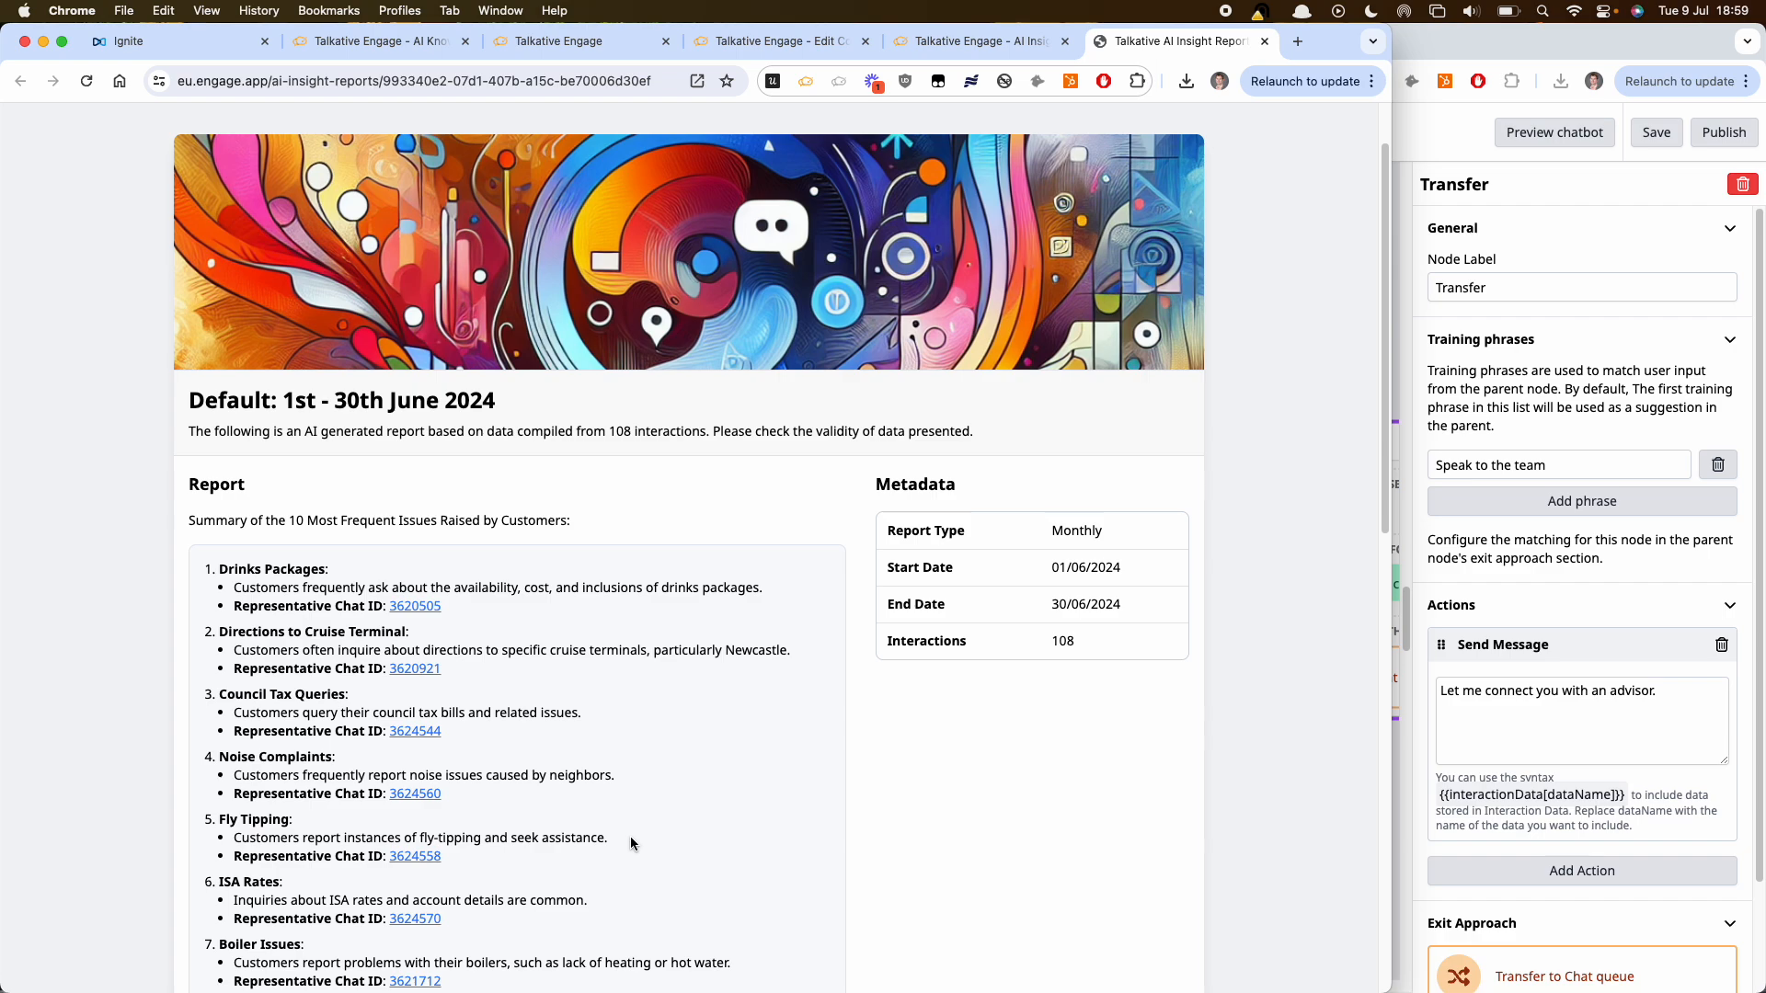
scroll(344, 499, "up", 2)
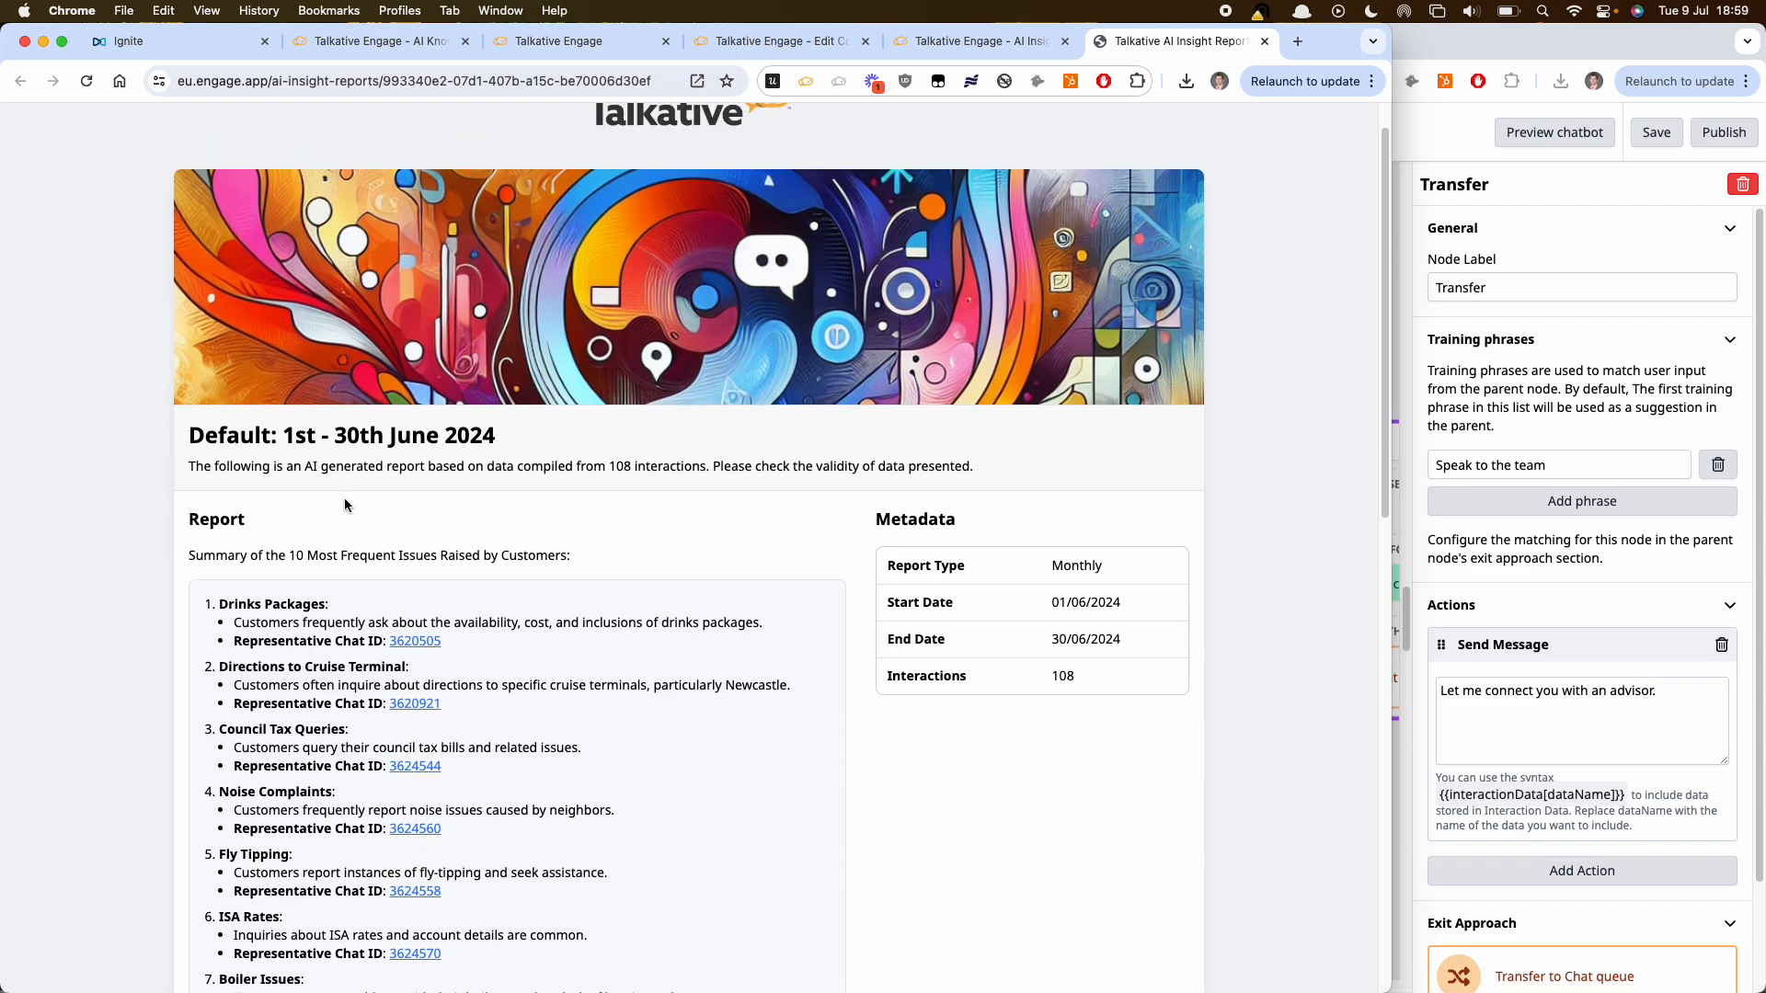
scroll(344, 499, "up", 1)
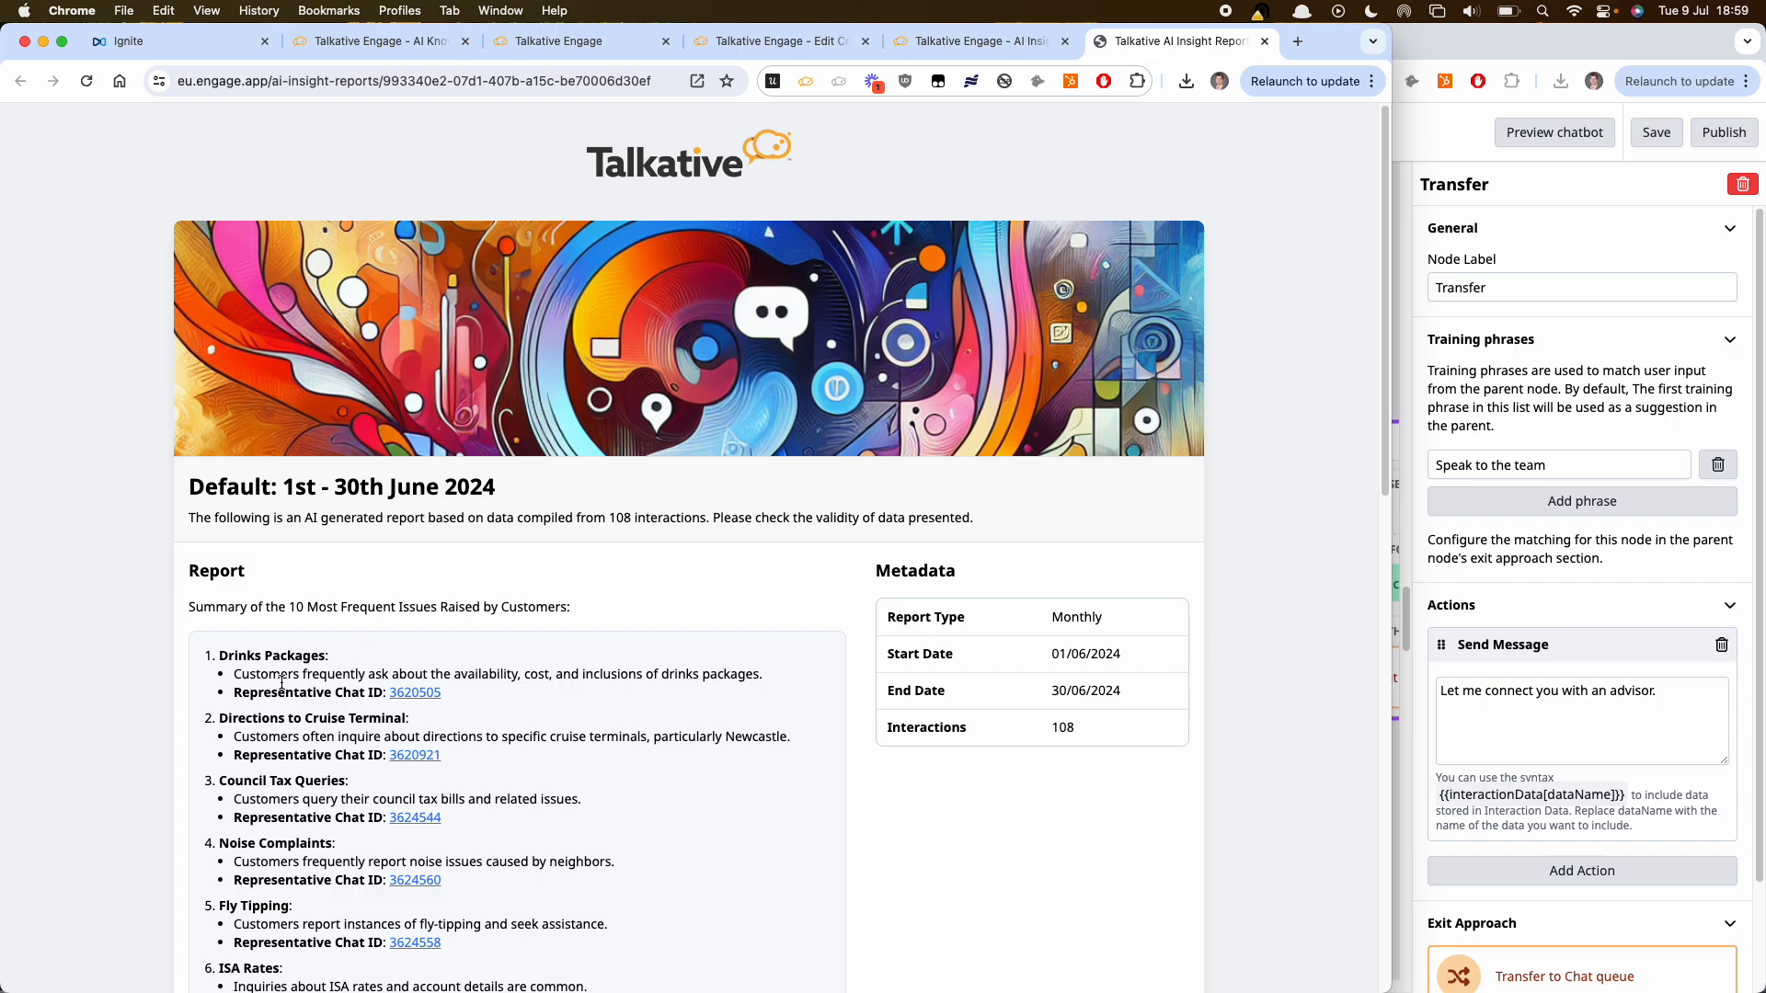
left_click_drag(249, 674, 487, 669)
left_click(578, 675)
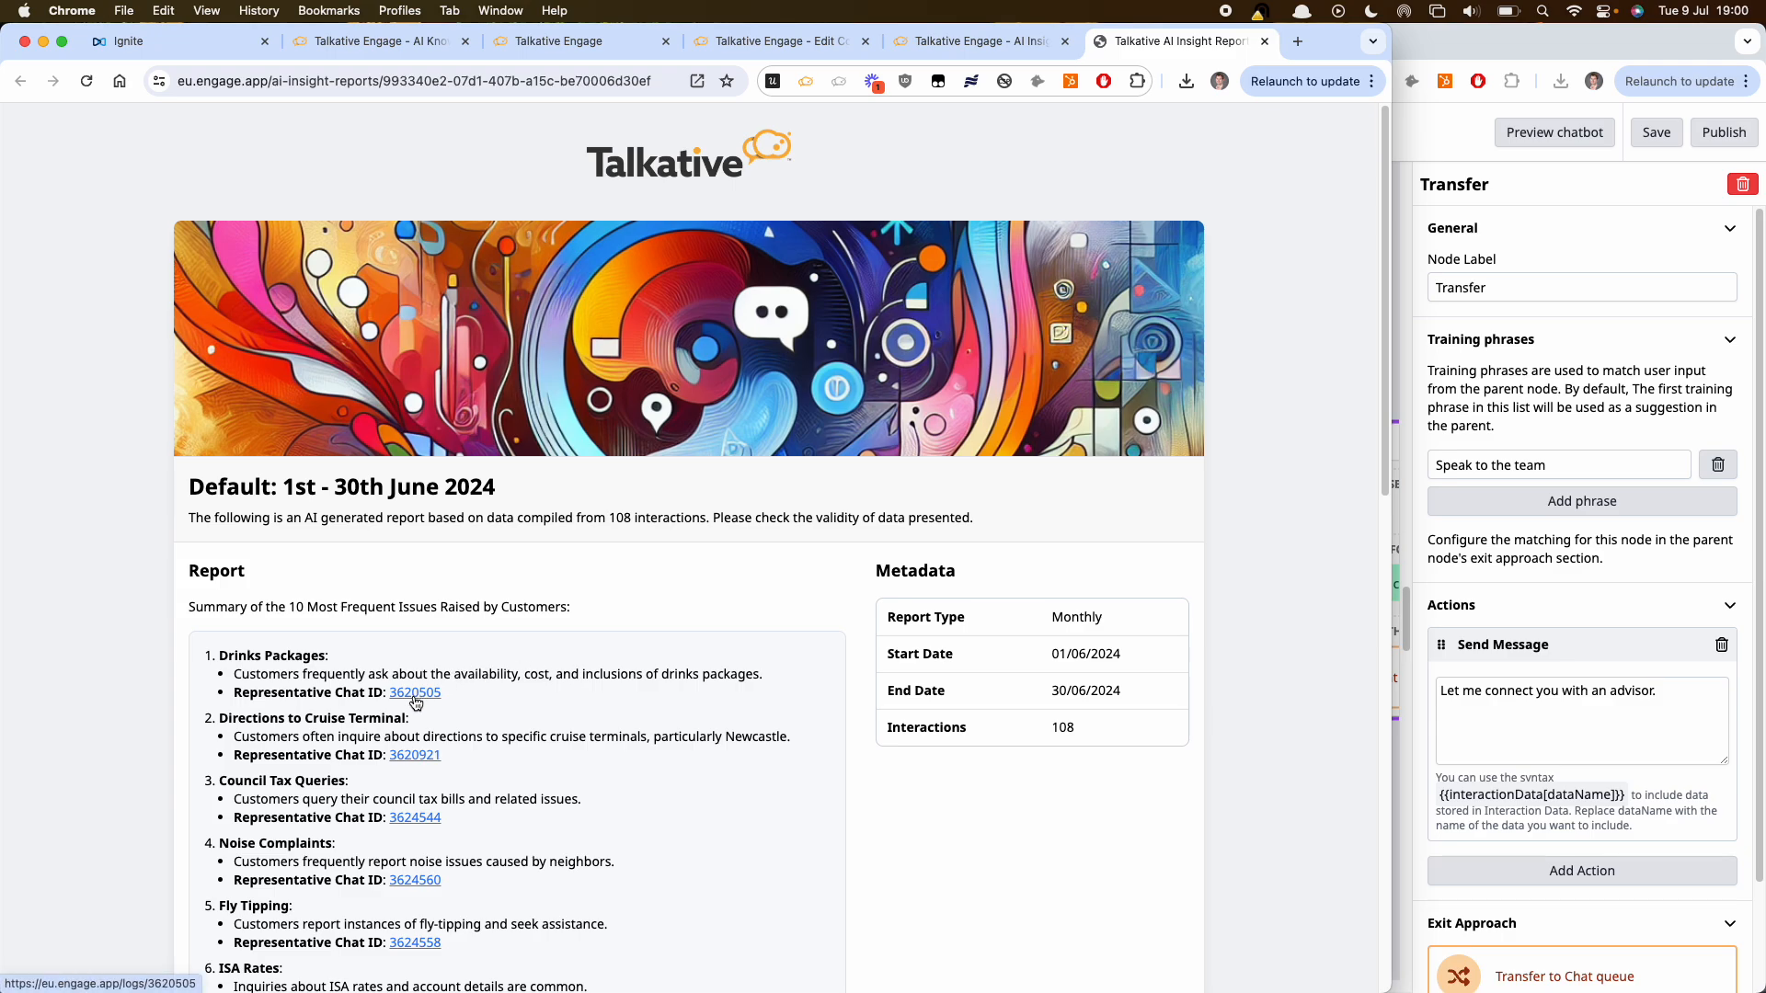
scroll(415, 703, "down", 10)
scroll(472, 453, "up", 1)
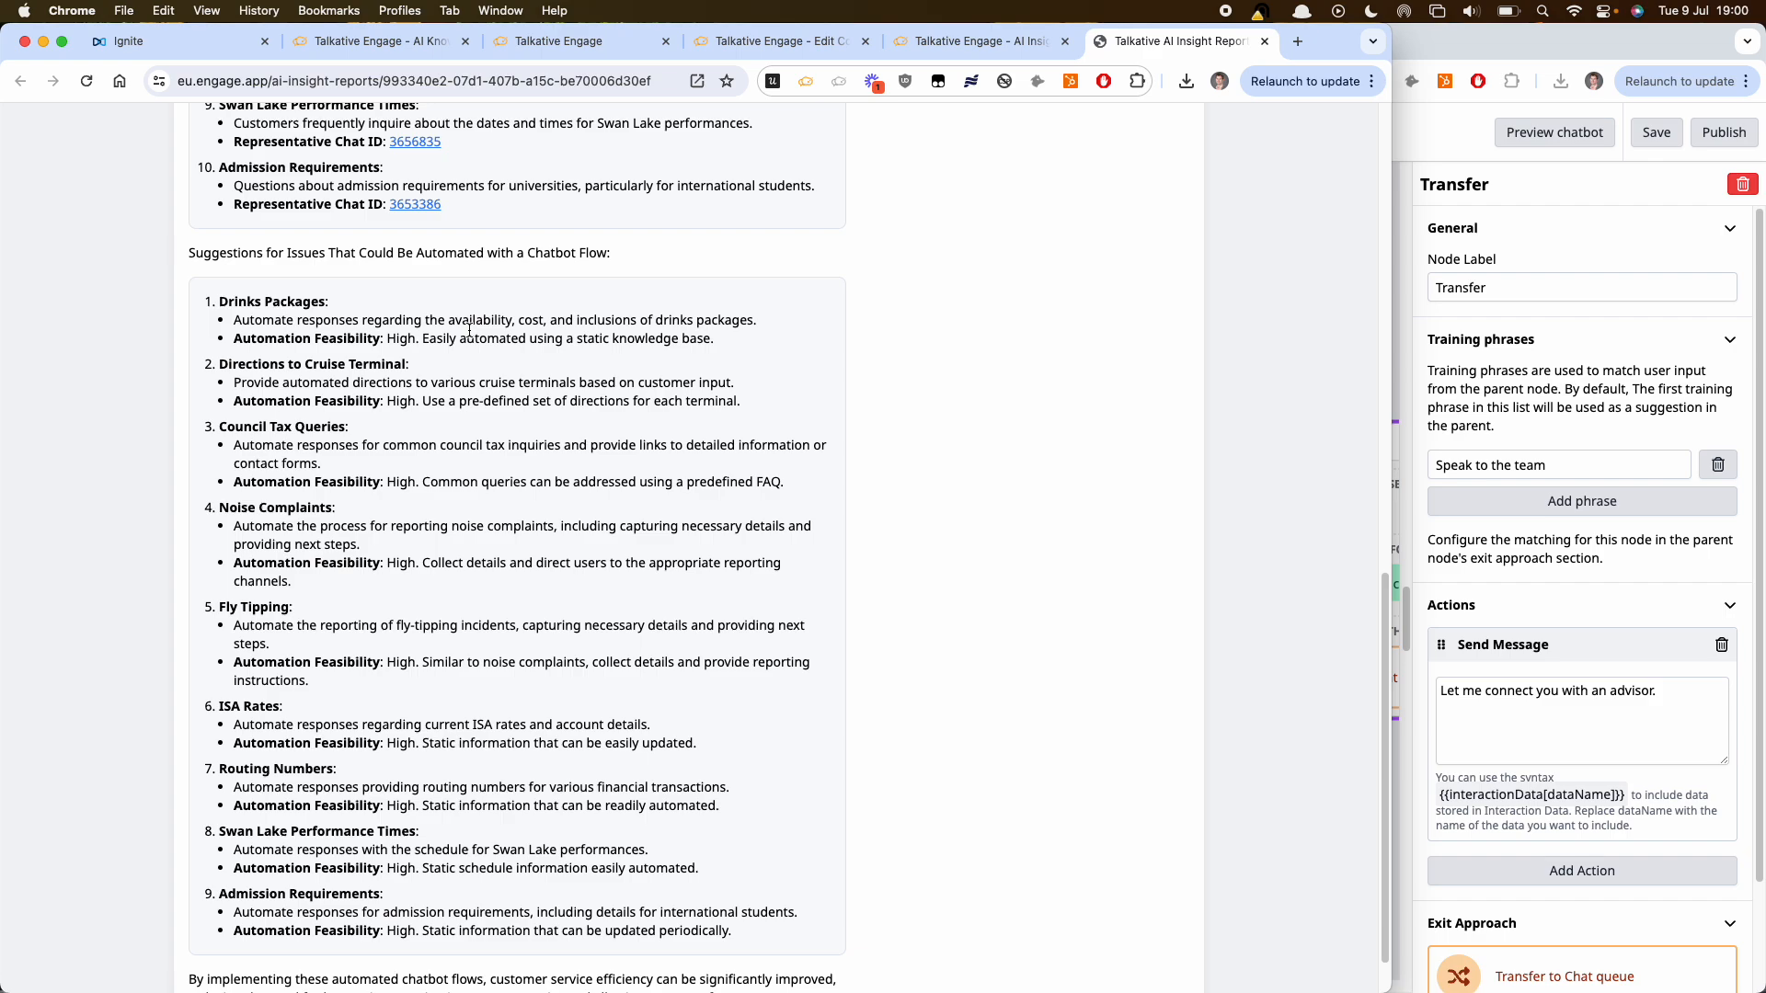
scroll(469, 329, "up", 3)
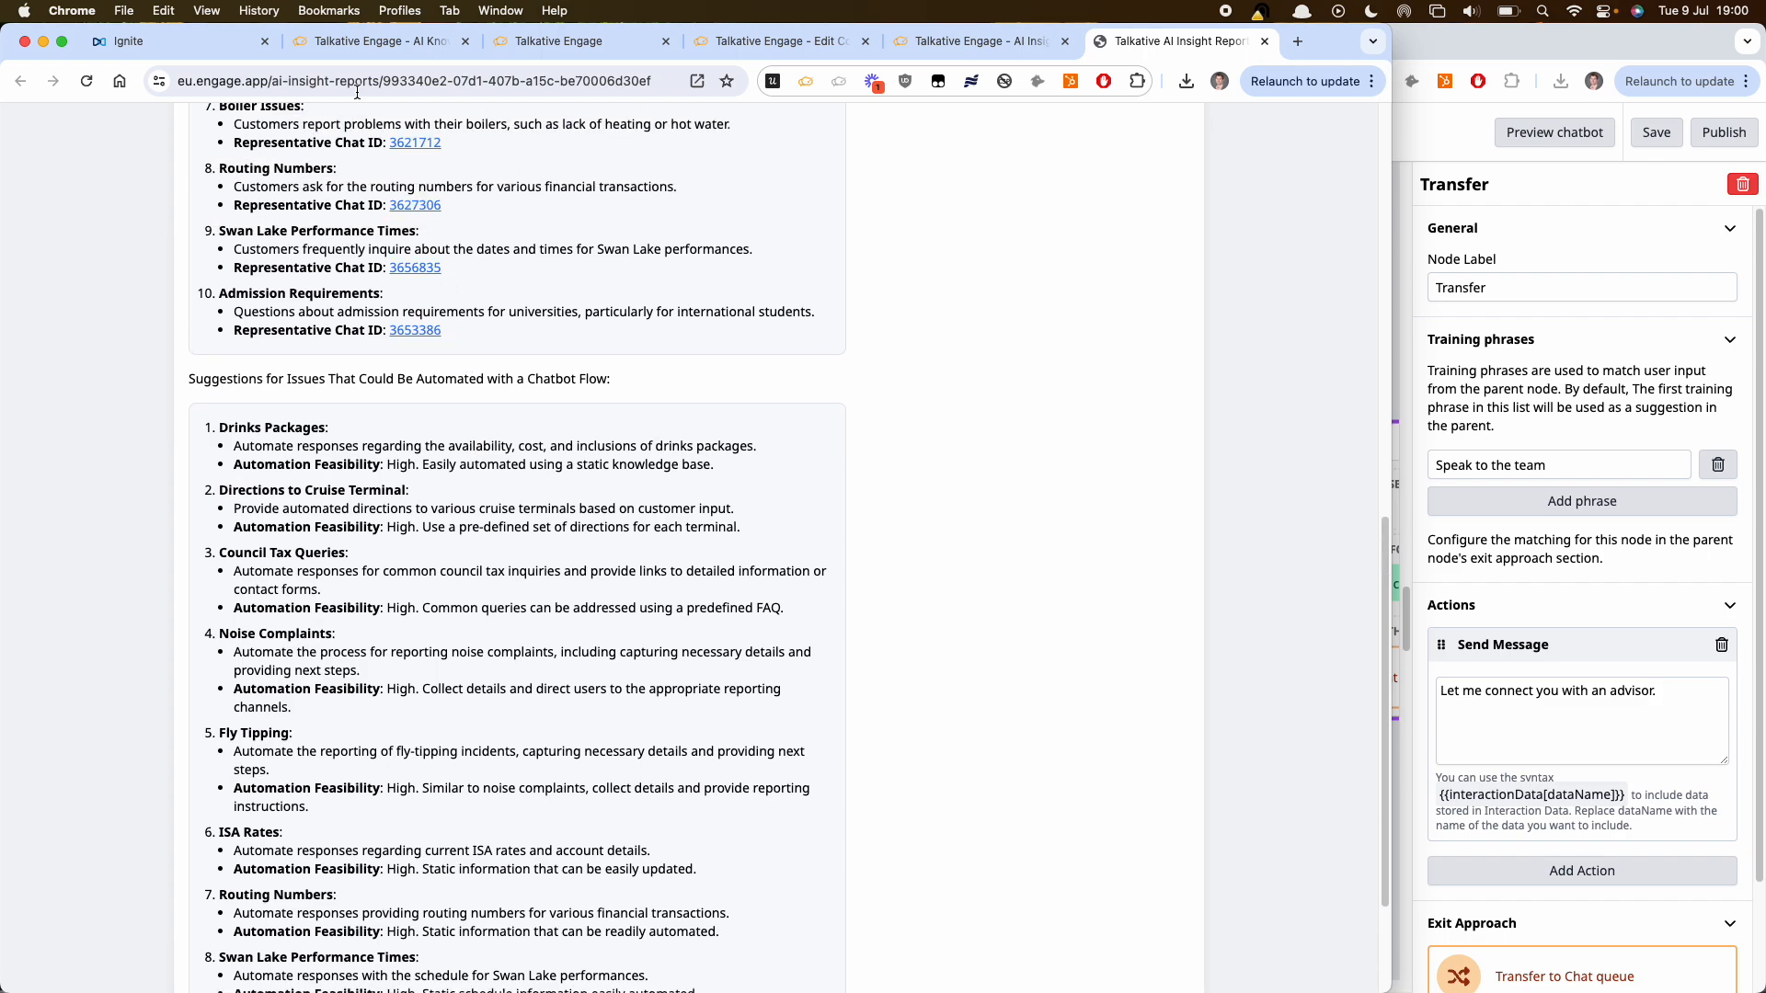
- Switch to the Demo chatbot editor, widen its window, and view the AI lookup node's settings and its branches in the flow
left_click(1642, 339)
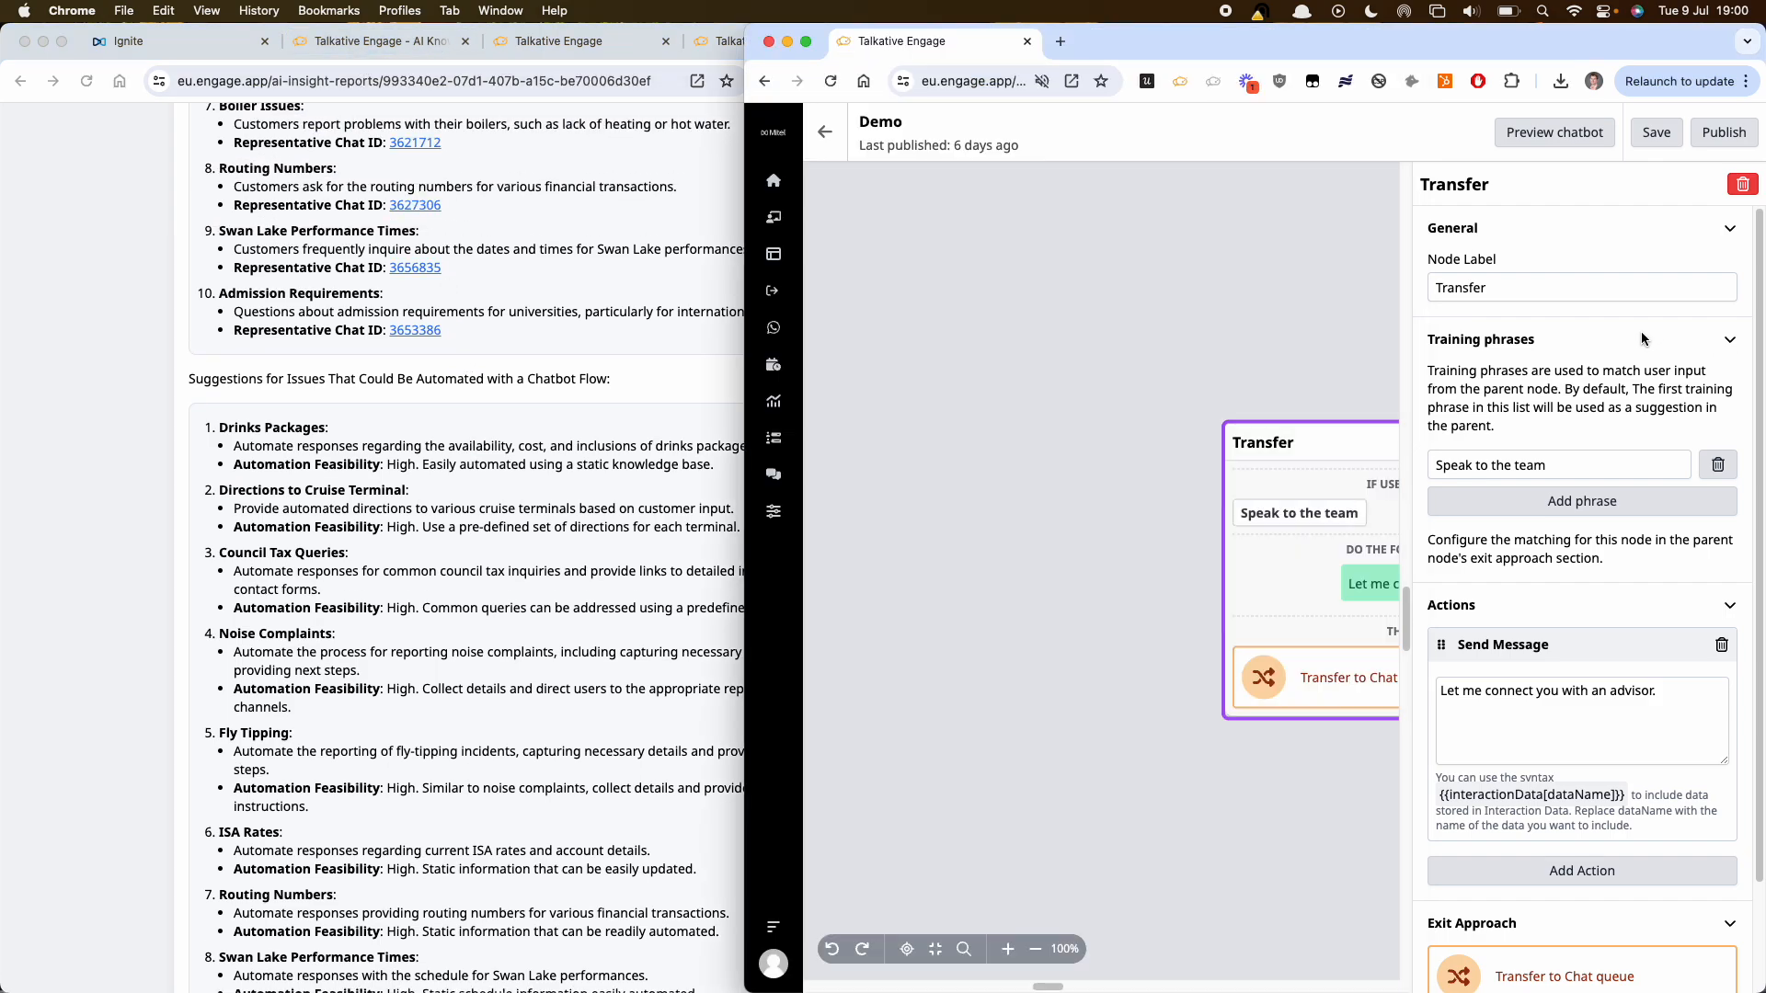
left_click_drag(745, 604, 218, 601)
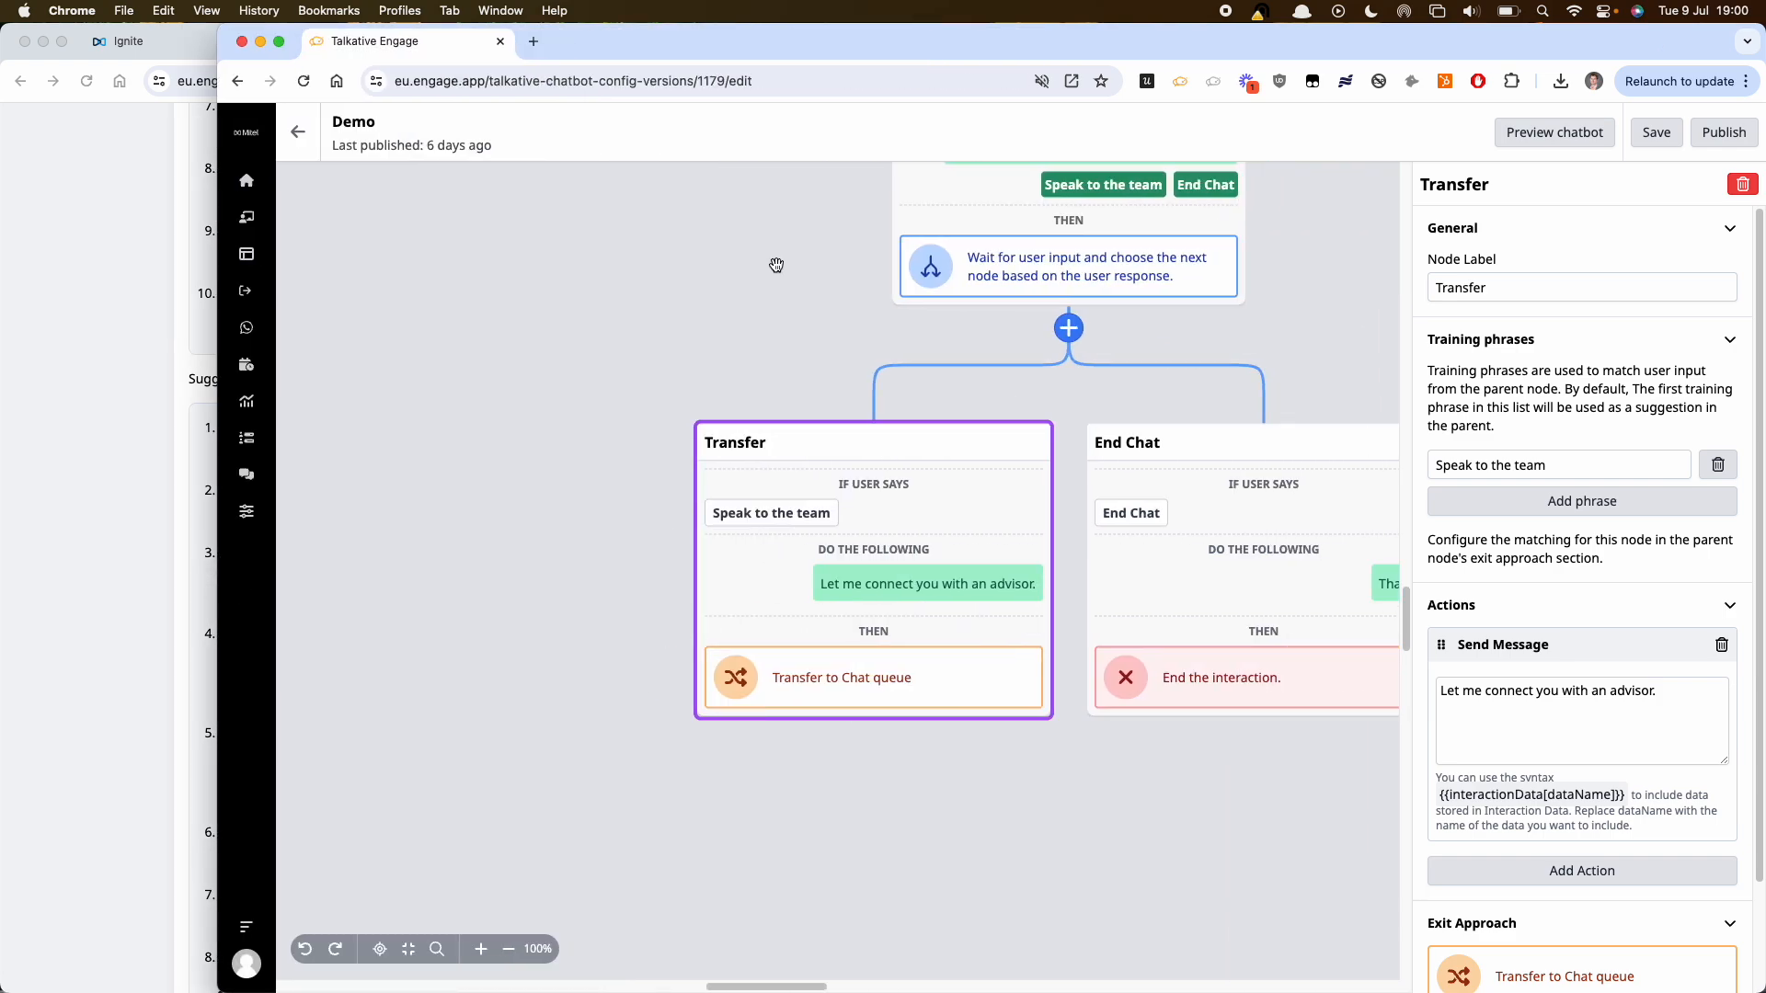
left_click_drag(777, 264, 398, 647)
left_click_drag(1037, 403, 832, 865)
left_click(736, 550)
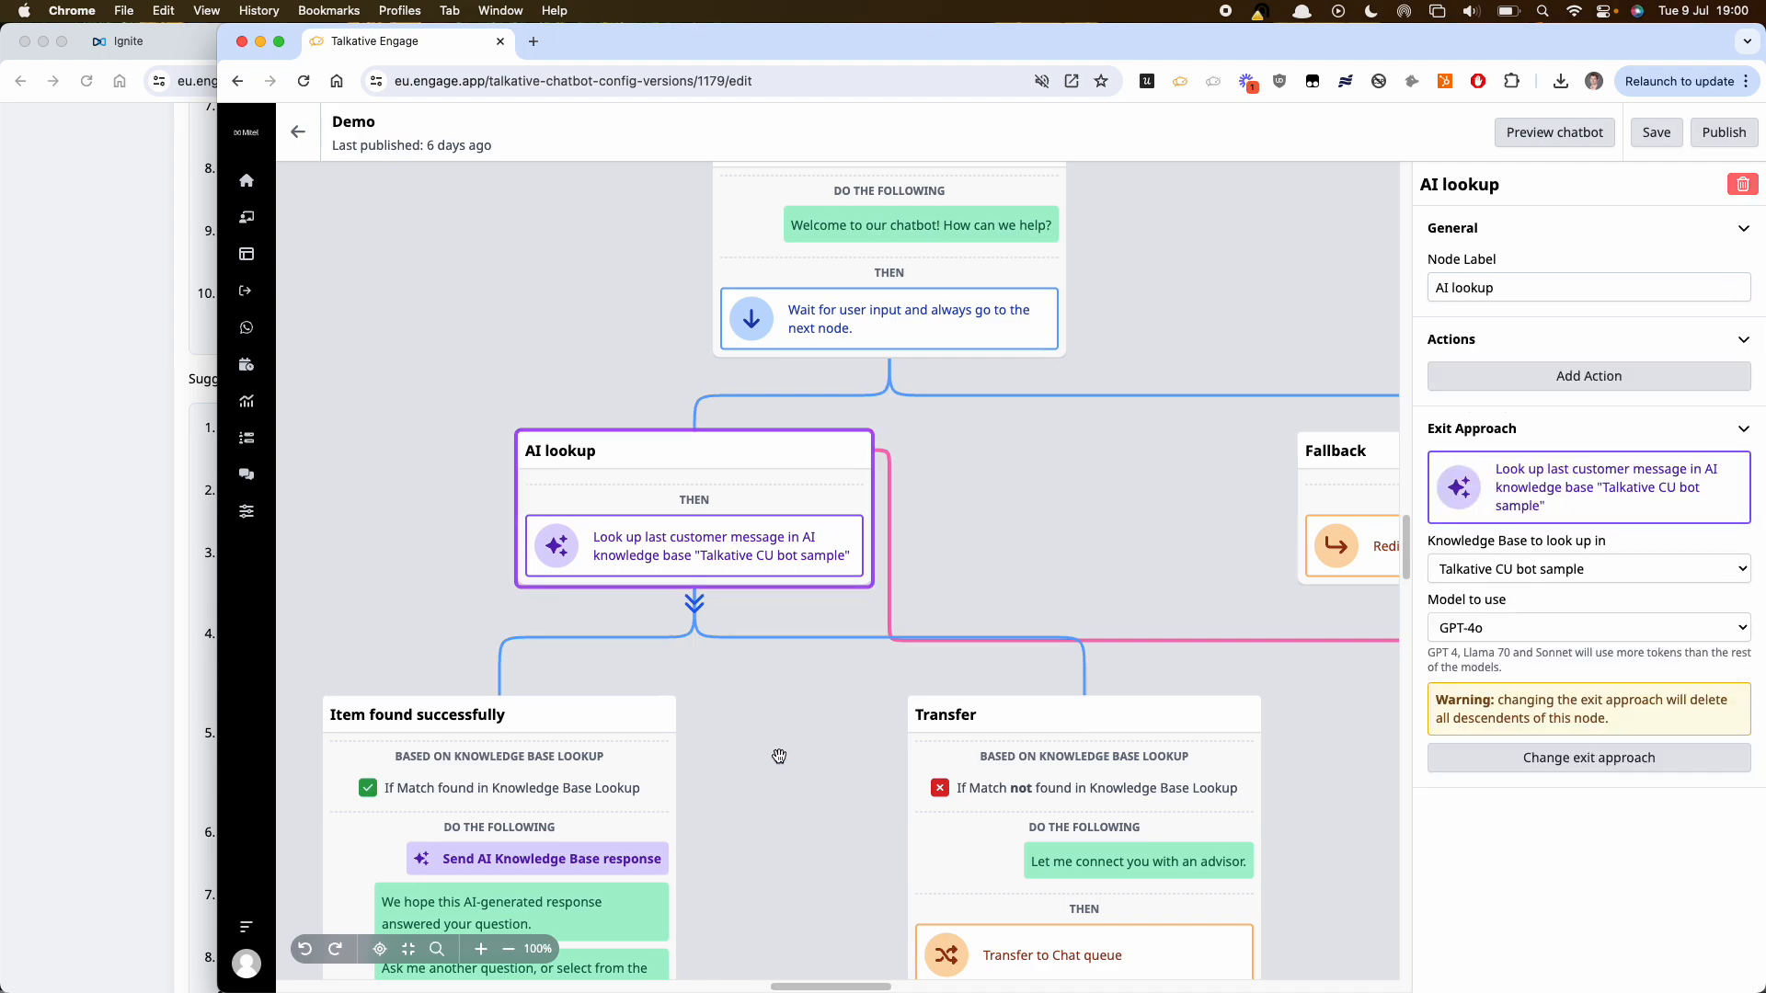
left_click_drag(779, 756, 809, 713)
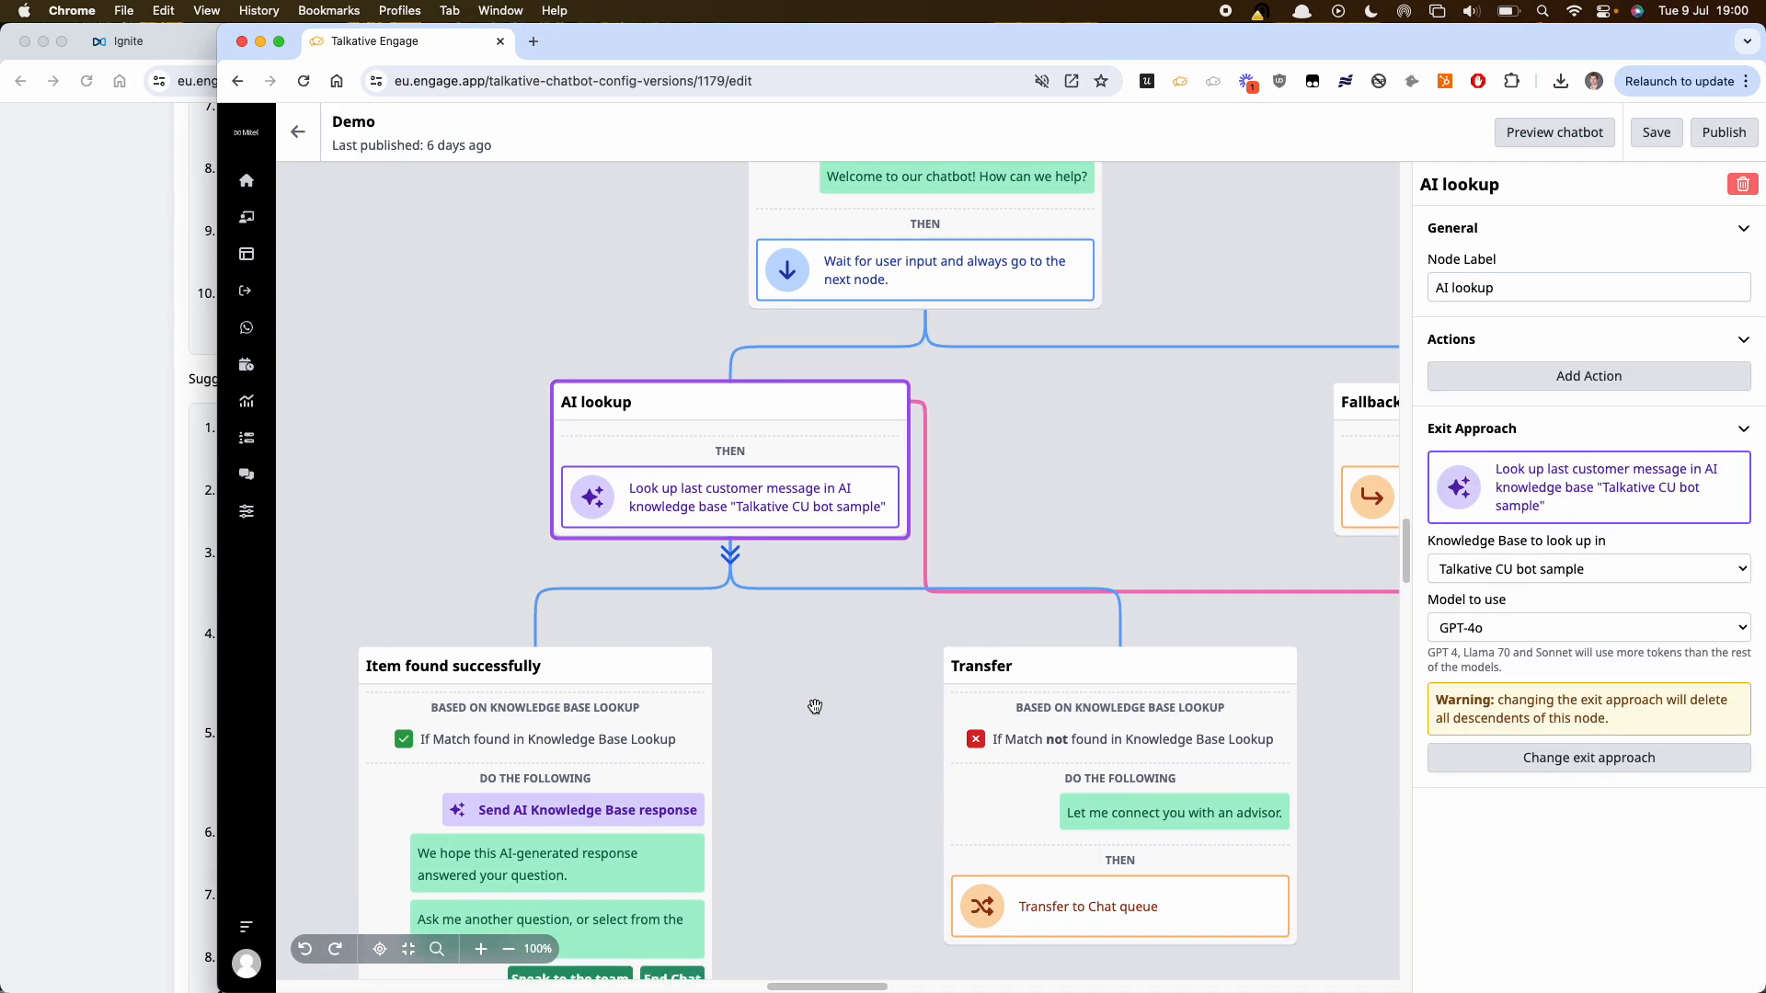